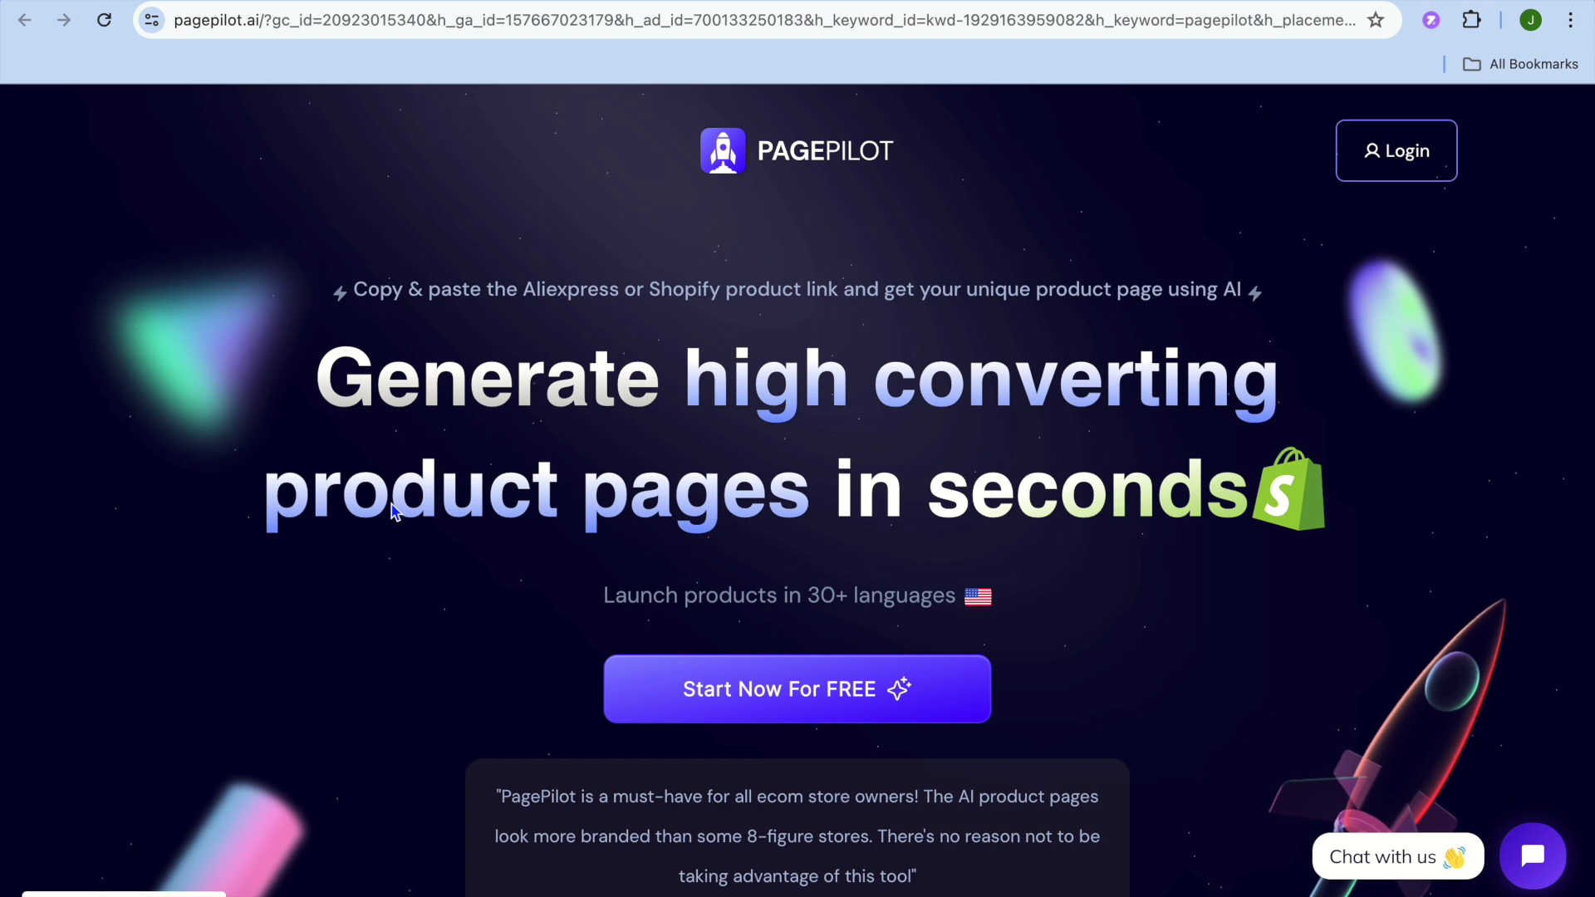
Step: Switch to the AliExpress 30 liter thermal cooler backpack listing and scroll to its product details
scroll(393, 511, down, 4)
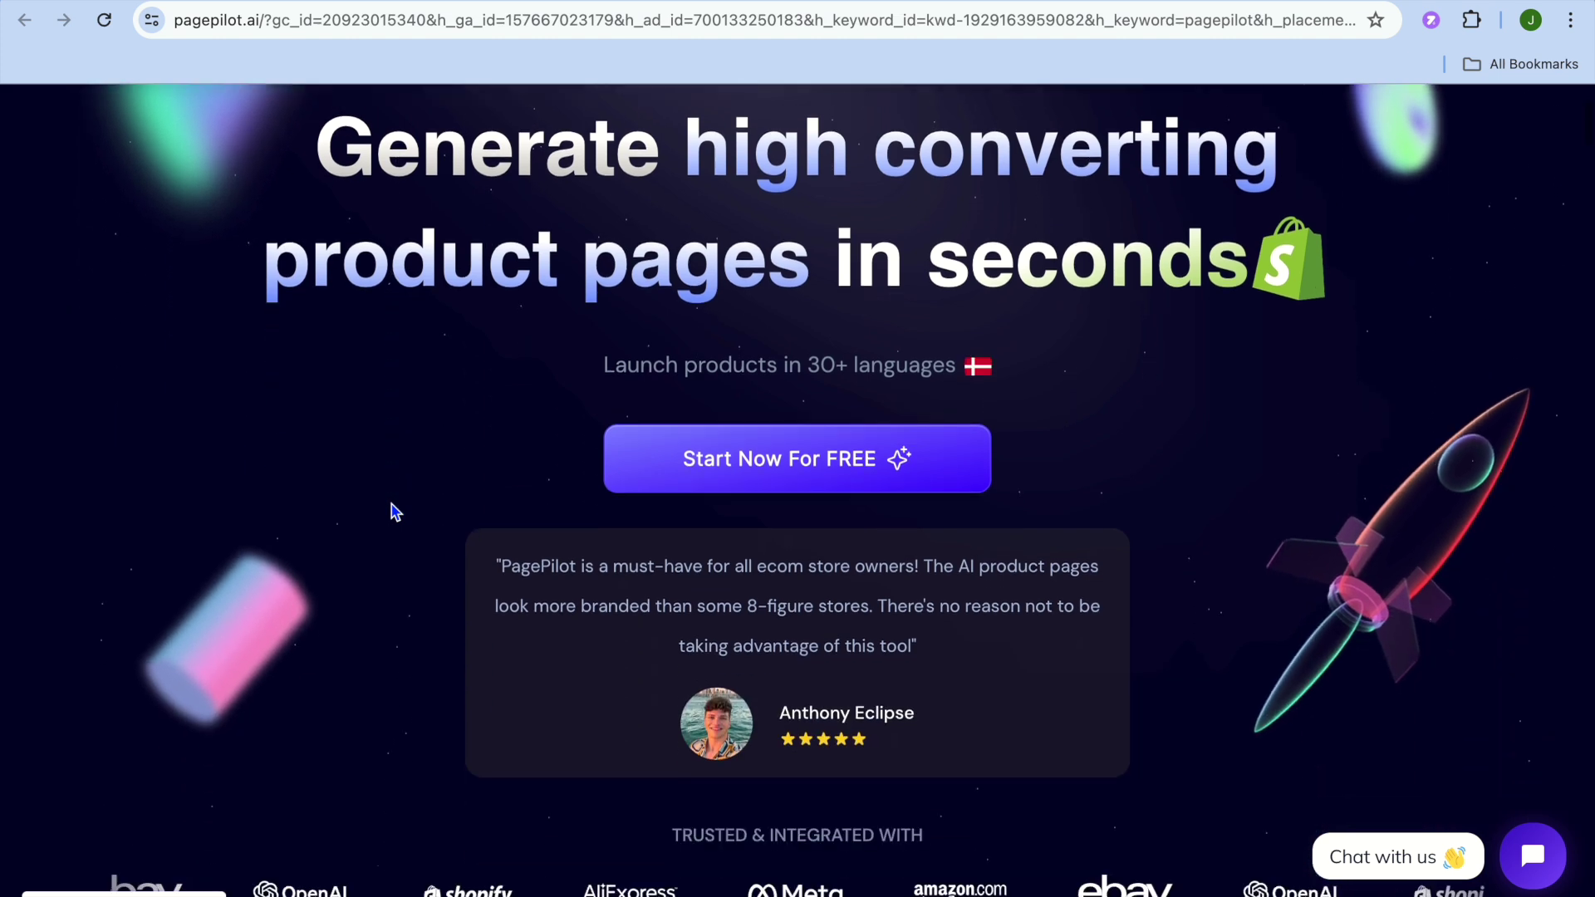
scroll(393, 511, up, 4)
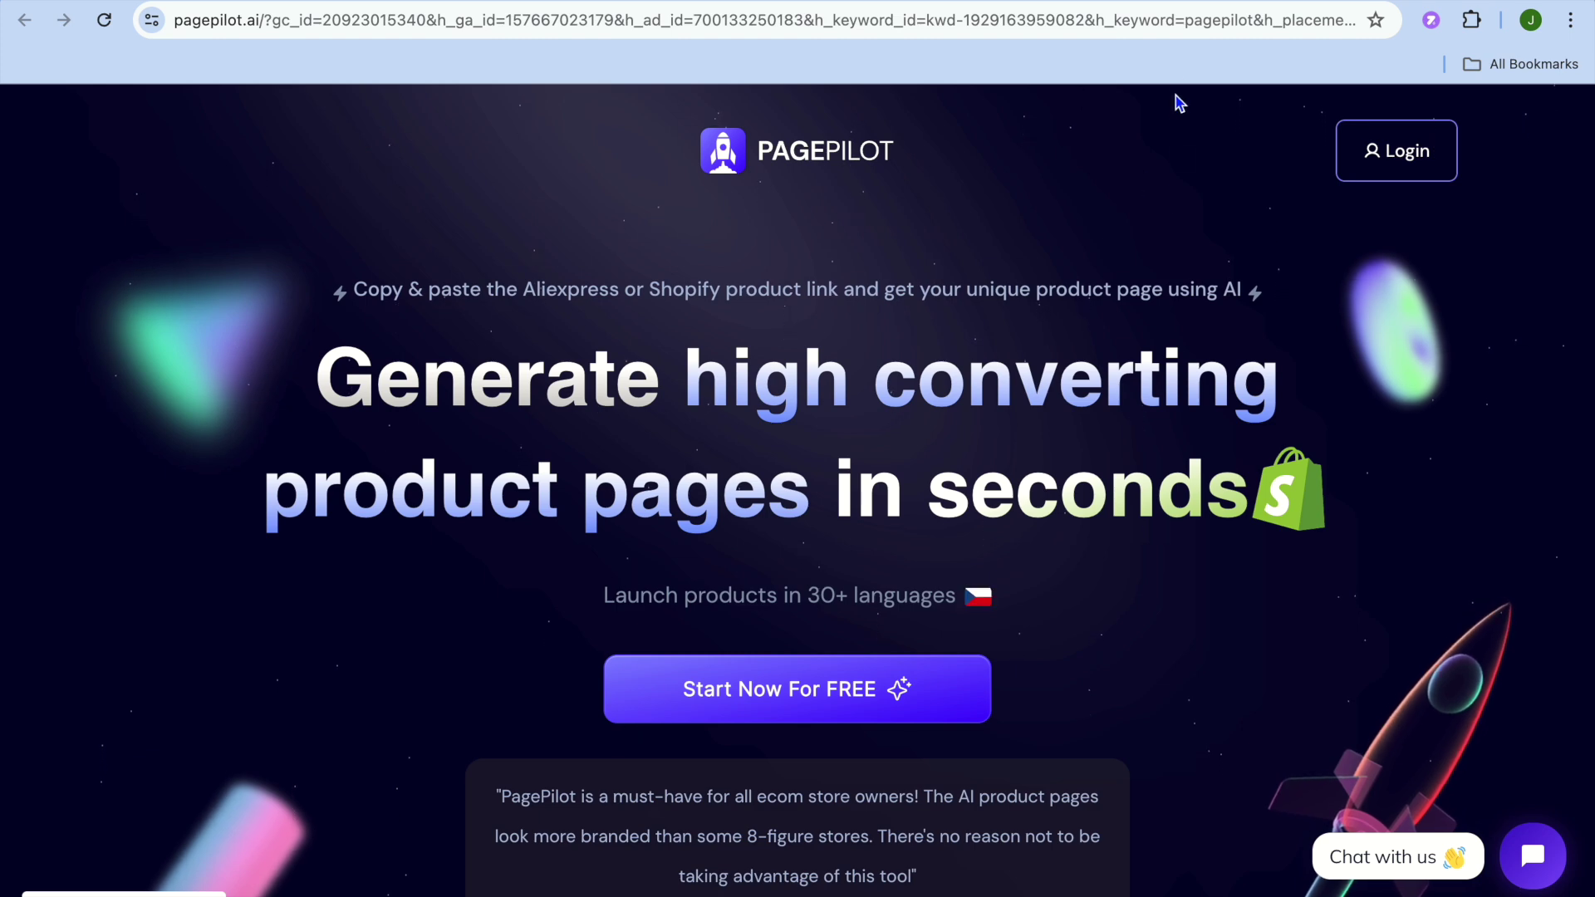
key(ctrl+Tab)
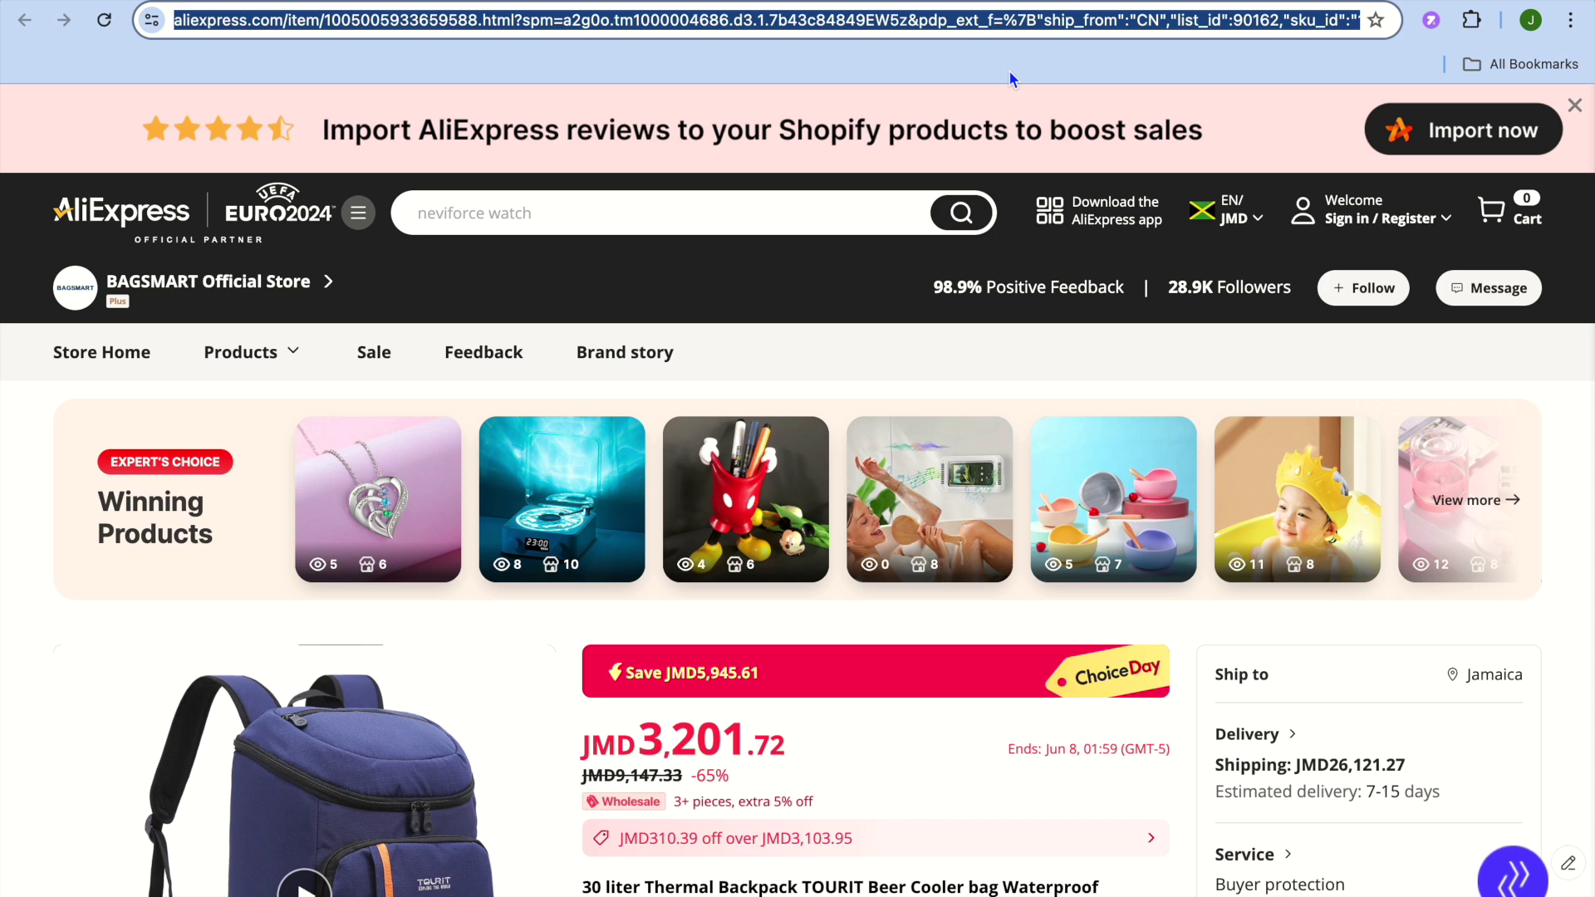
scroll(702, 591, down, 3)
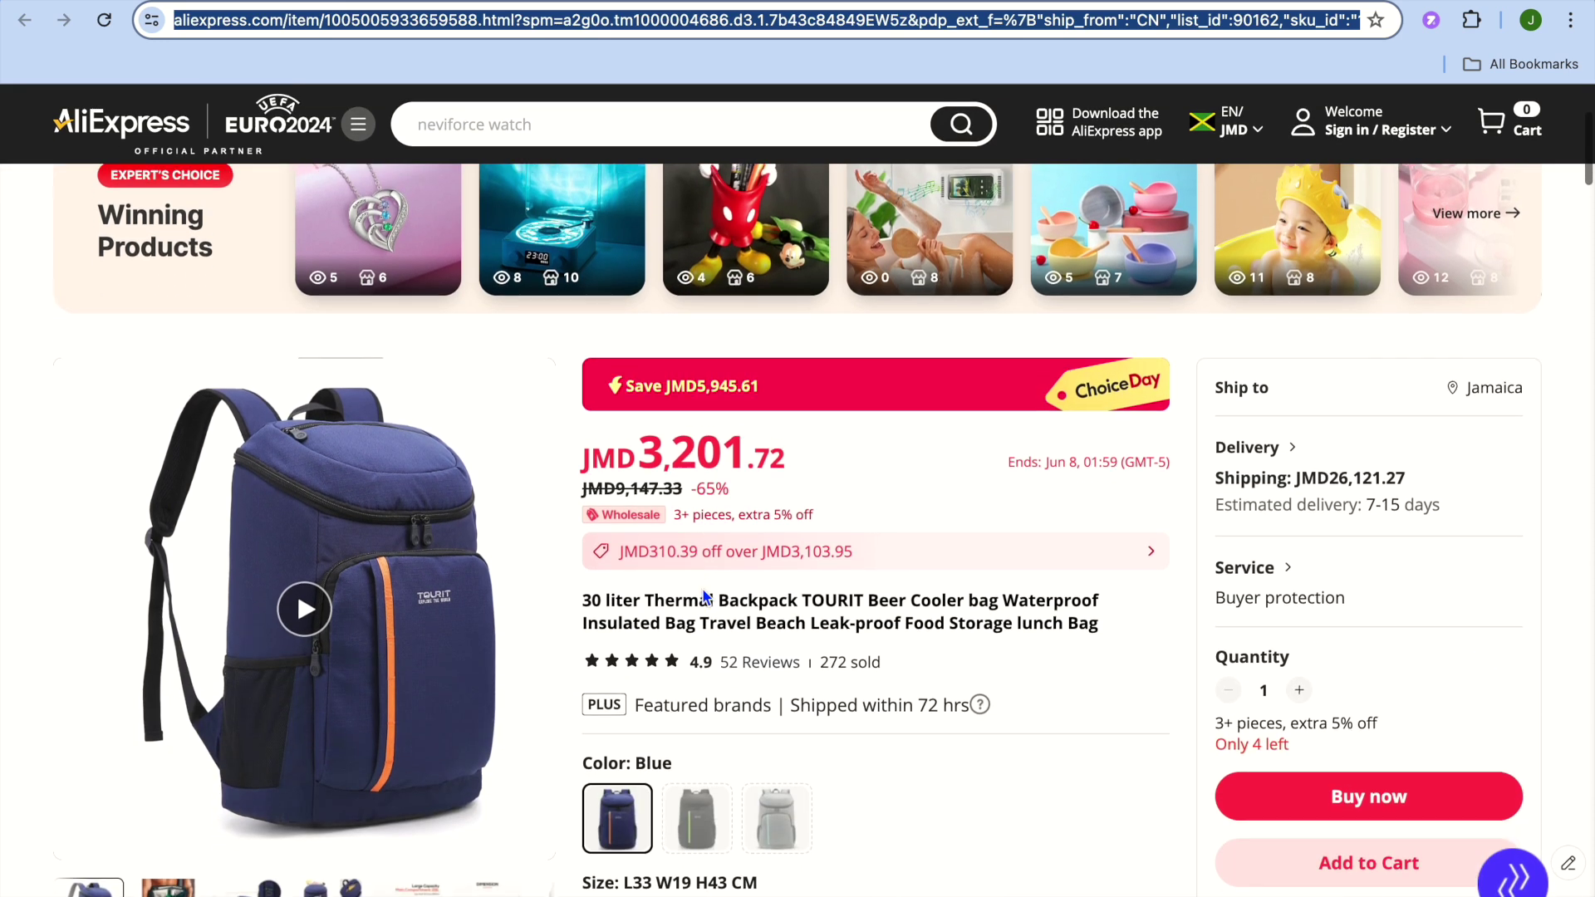
scroll(704, 595, down, 1)
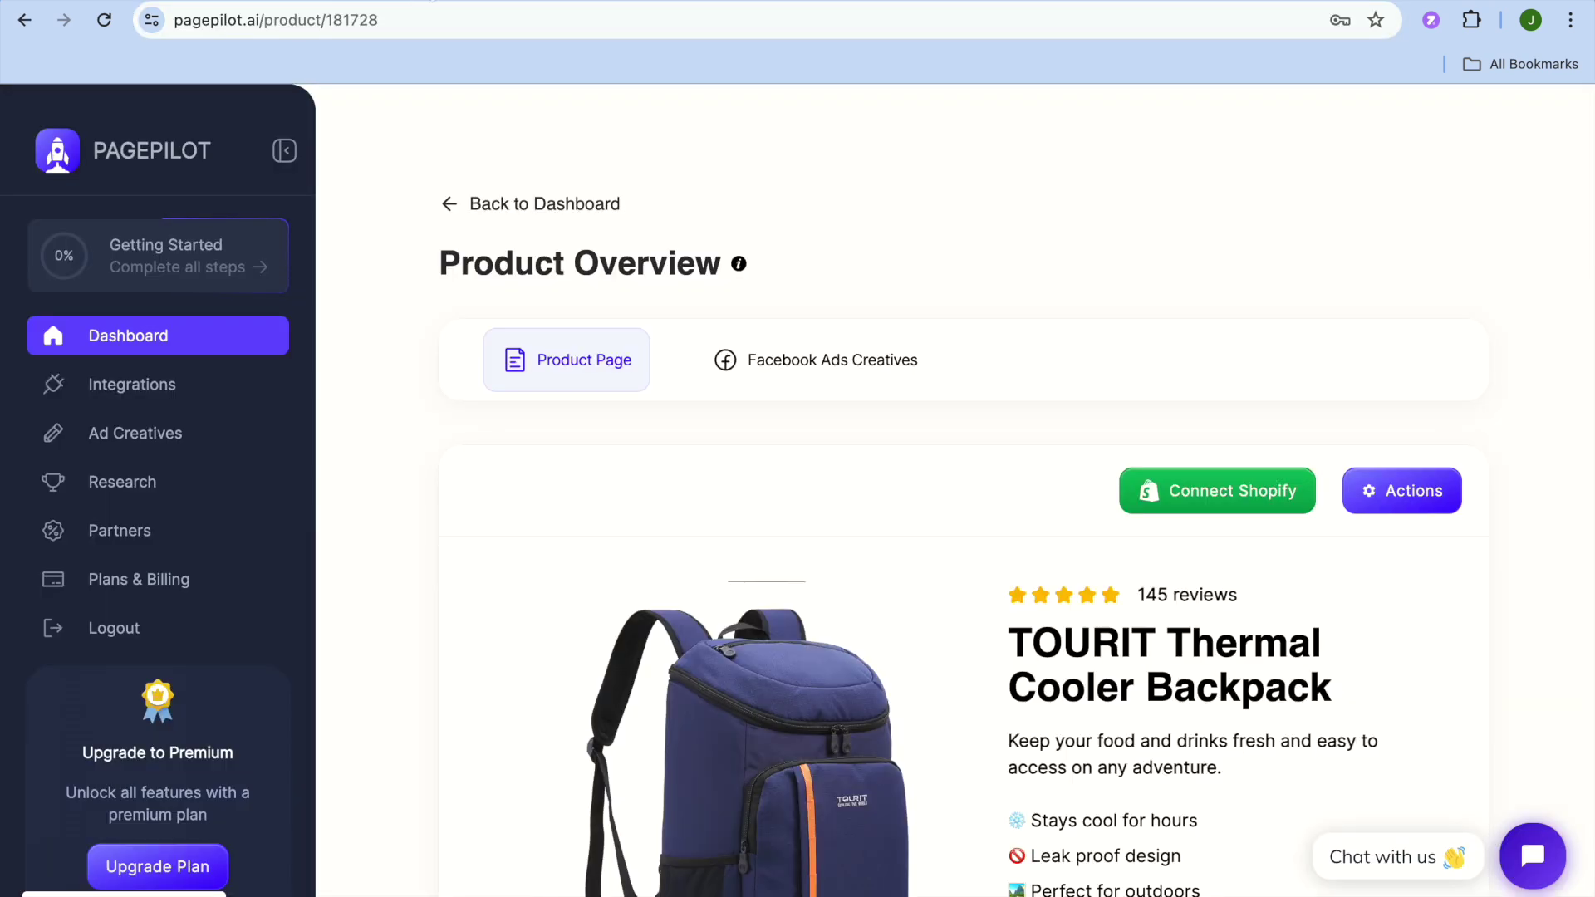
Step: Scroll the product page preview and show the second, then third, photo as the main image
scroll(561, 282, down, 5)
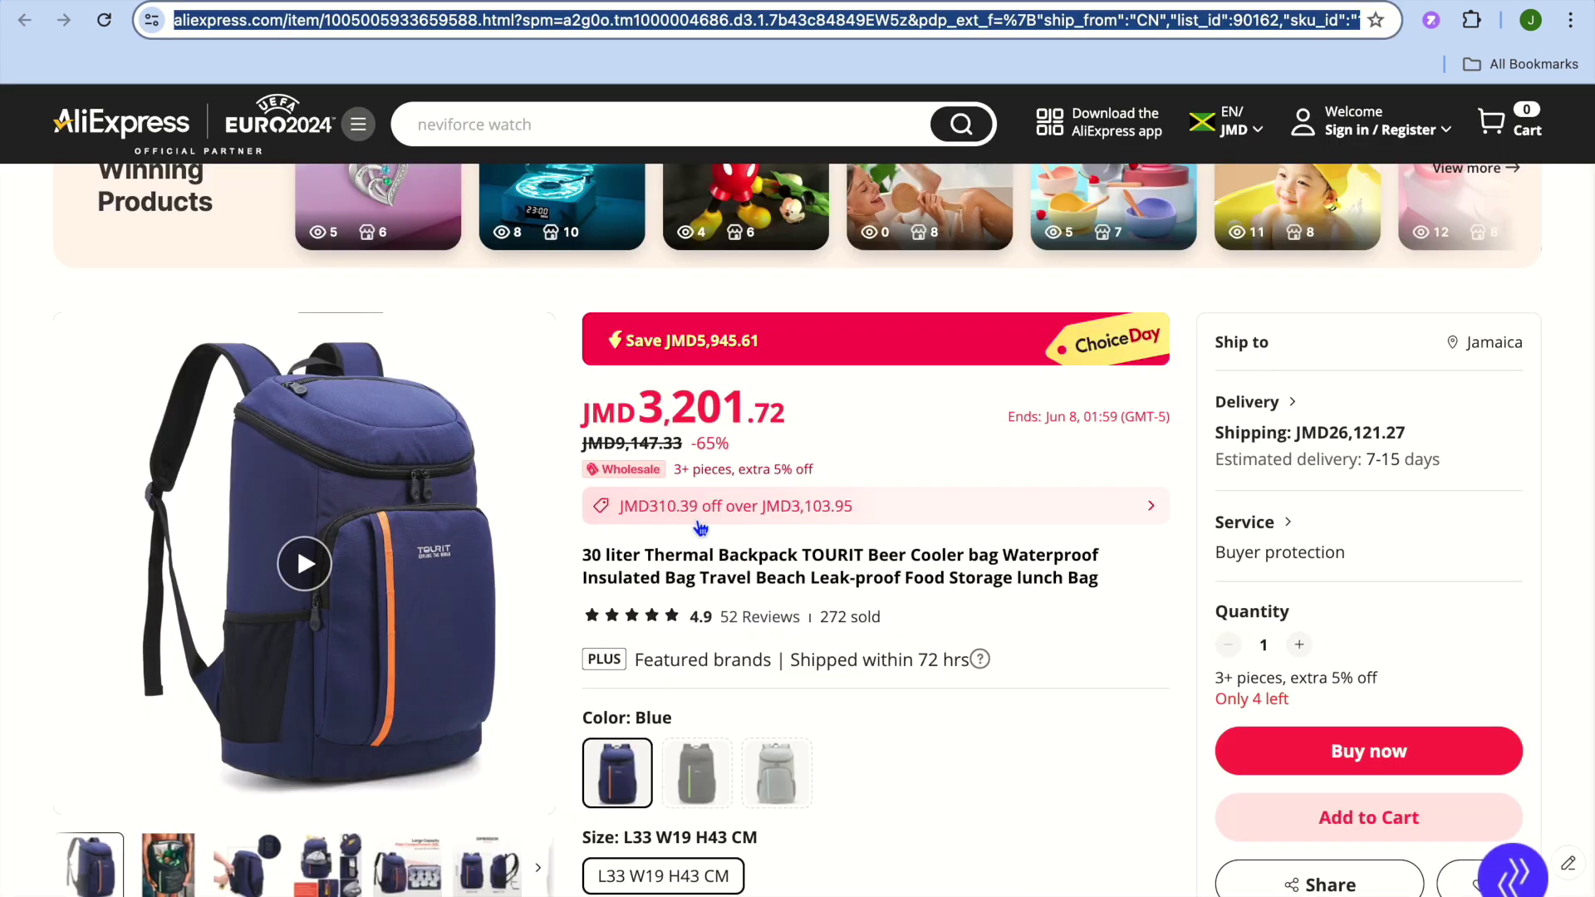
scroll(671, 441, down, 4)
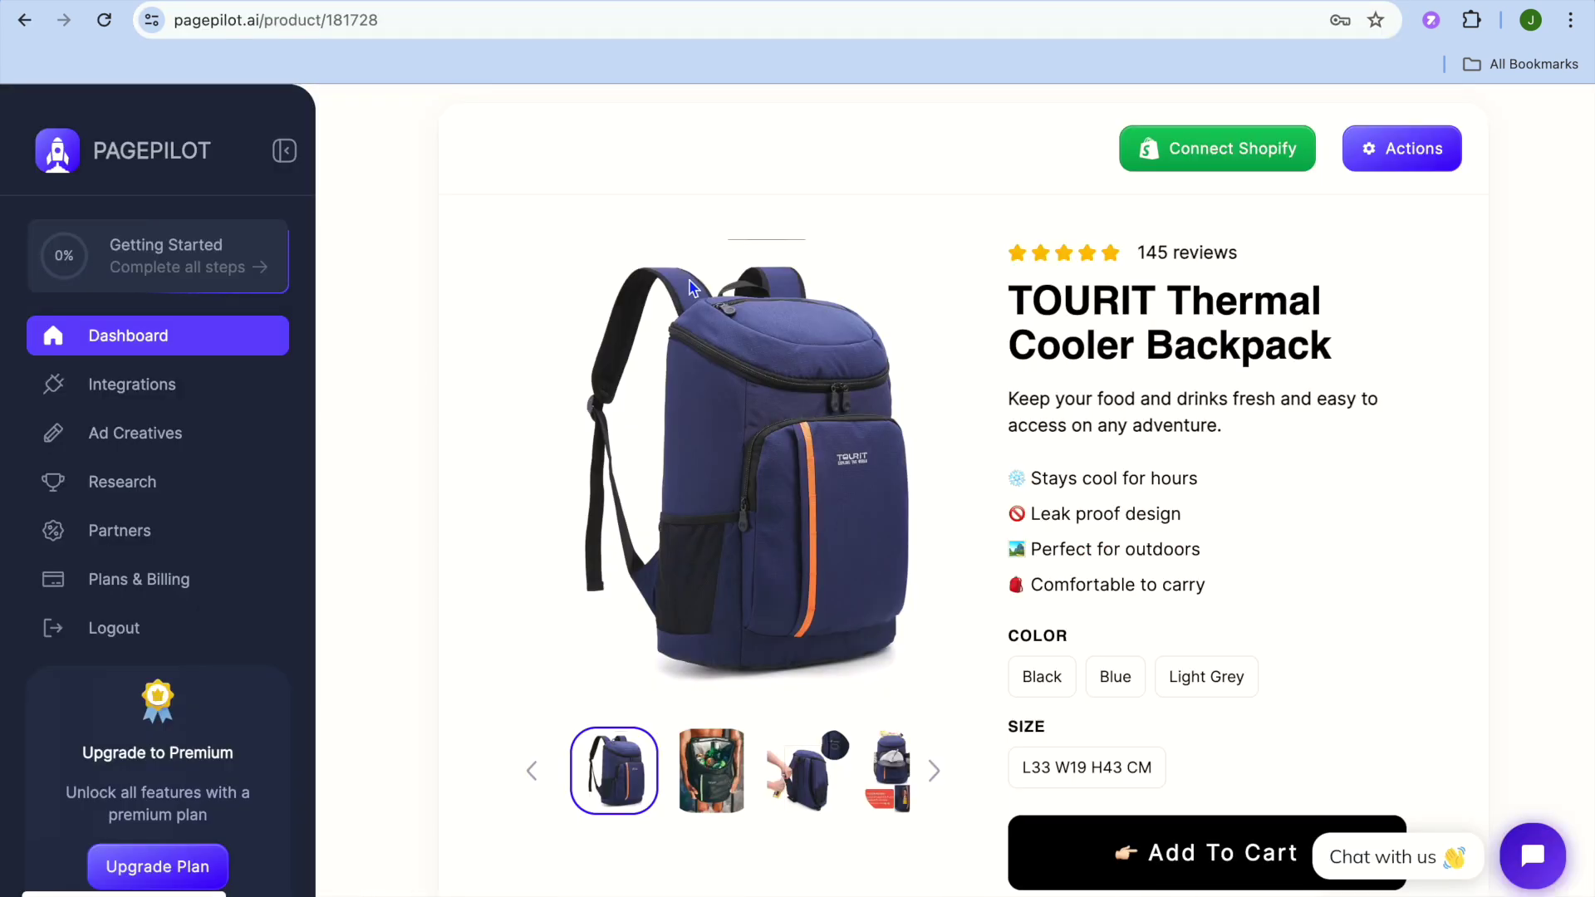
scroll(690, 288, down, 1)
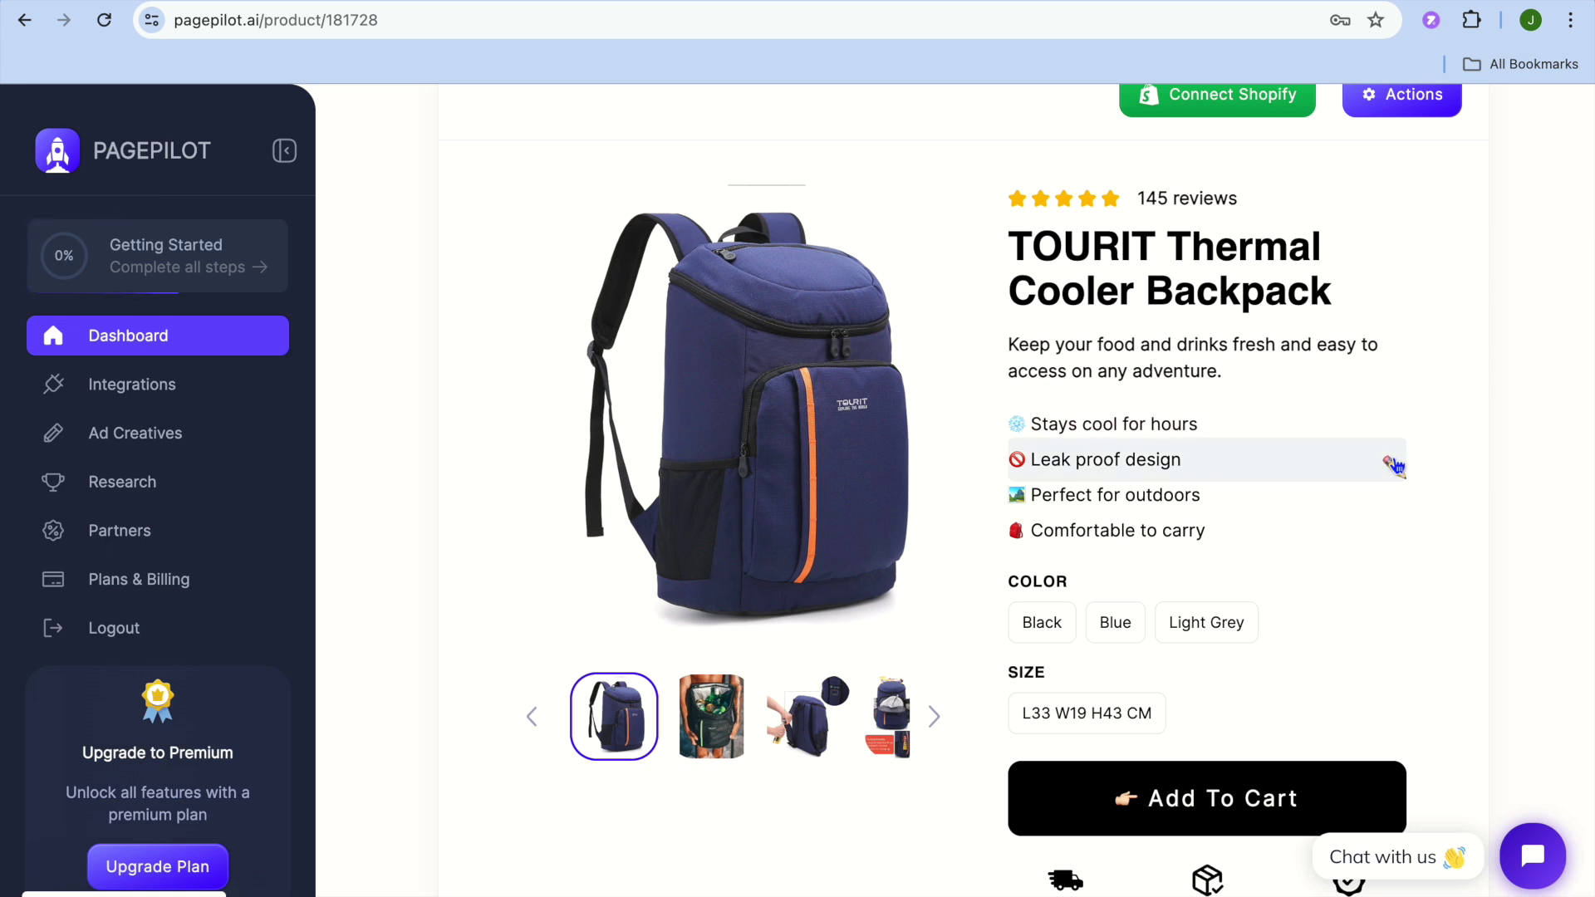
scroll(1393, 466, down, 3)
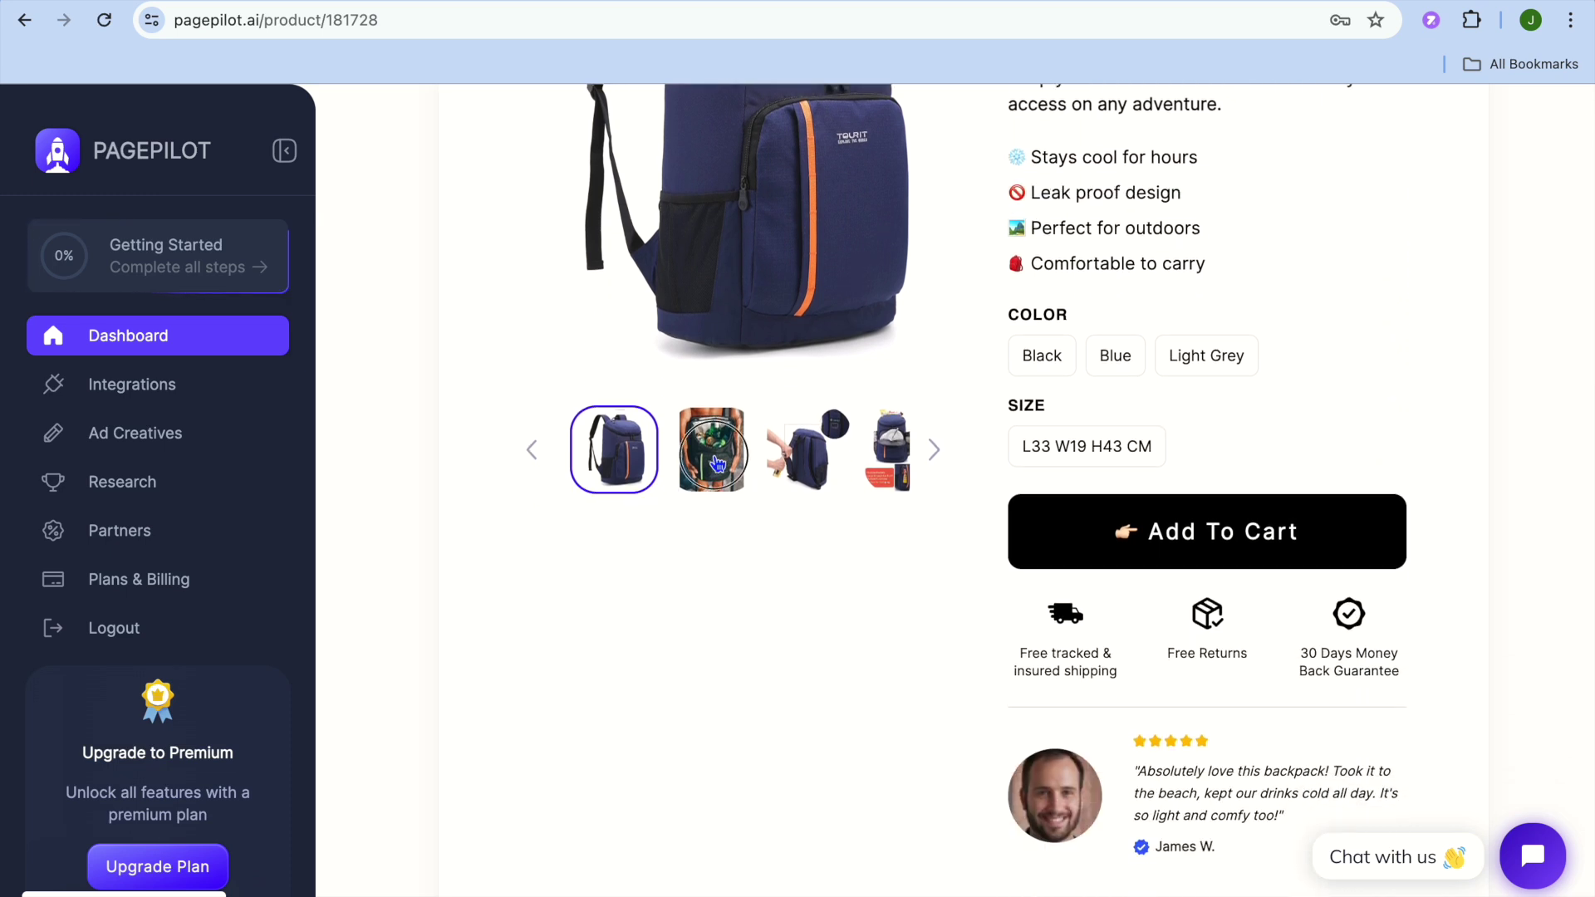
click(717, 463)
click(805, 466)
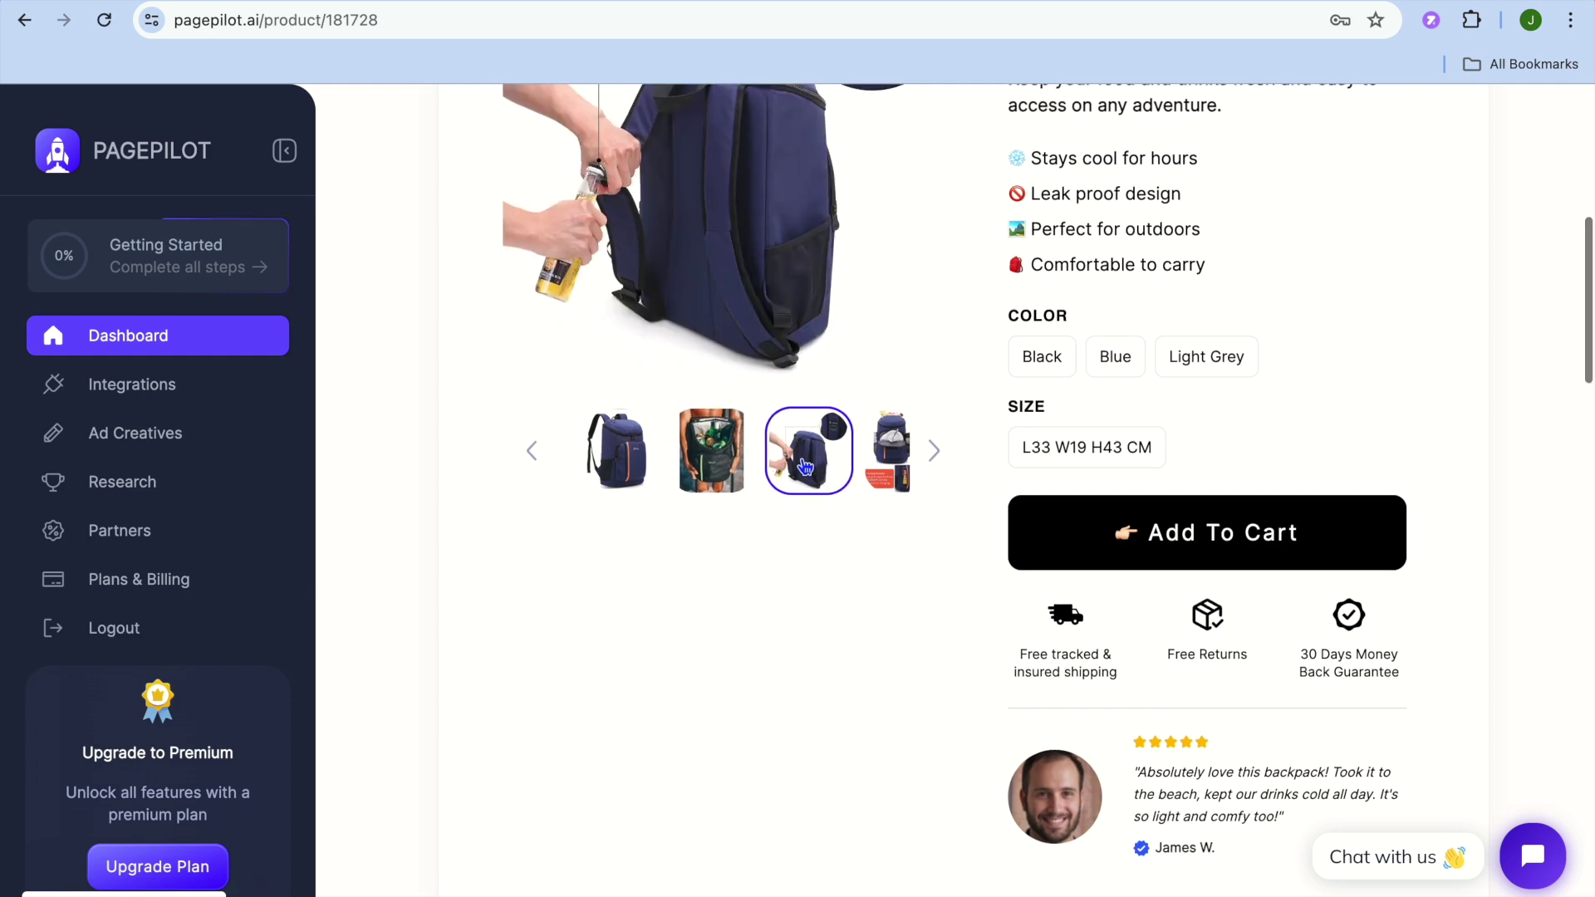
Step: Scroll down the preview and advance the review carousel to the next review
scroll(805, 466, up, 2)
scroll(802, 467, down, 6)
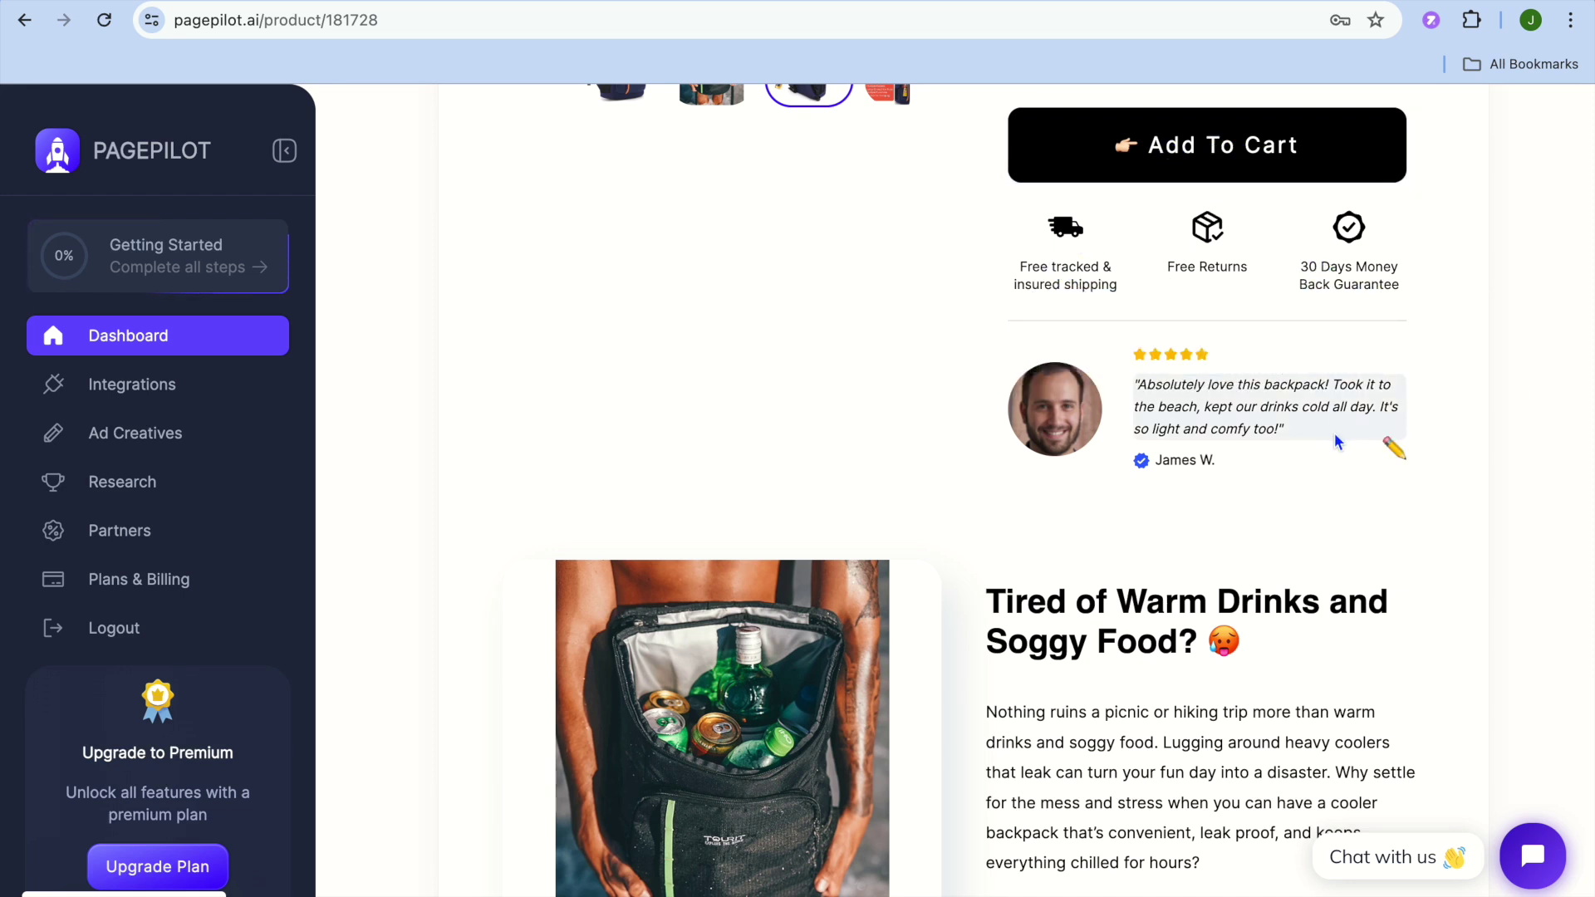
scroll(1336, 437, down, 7)
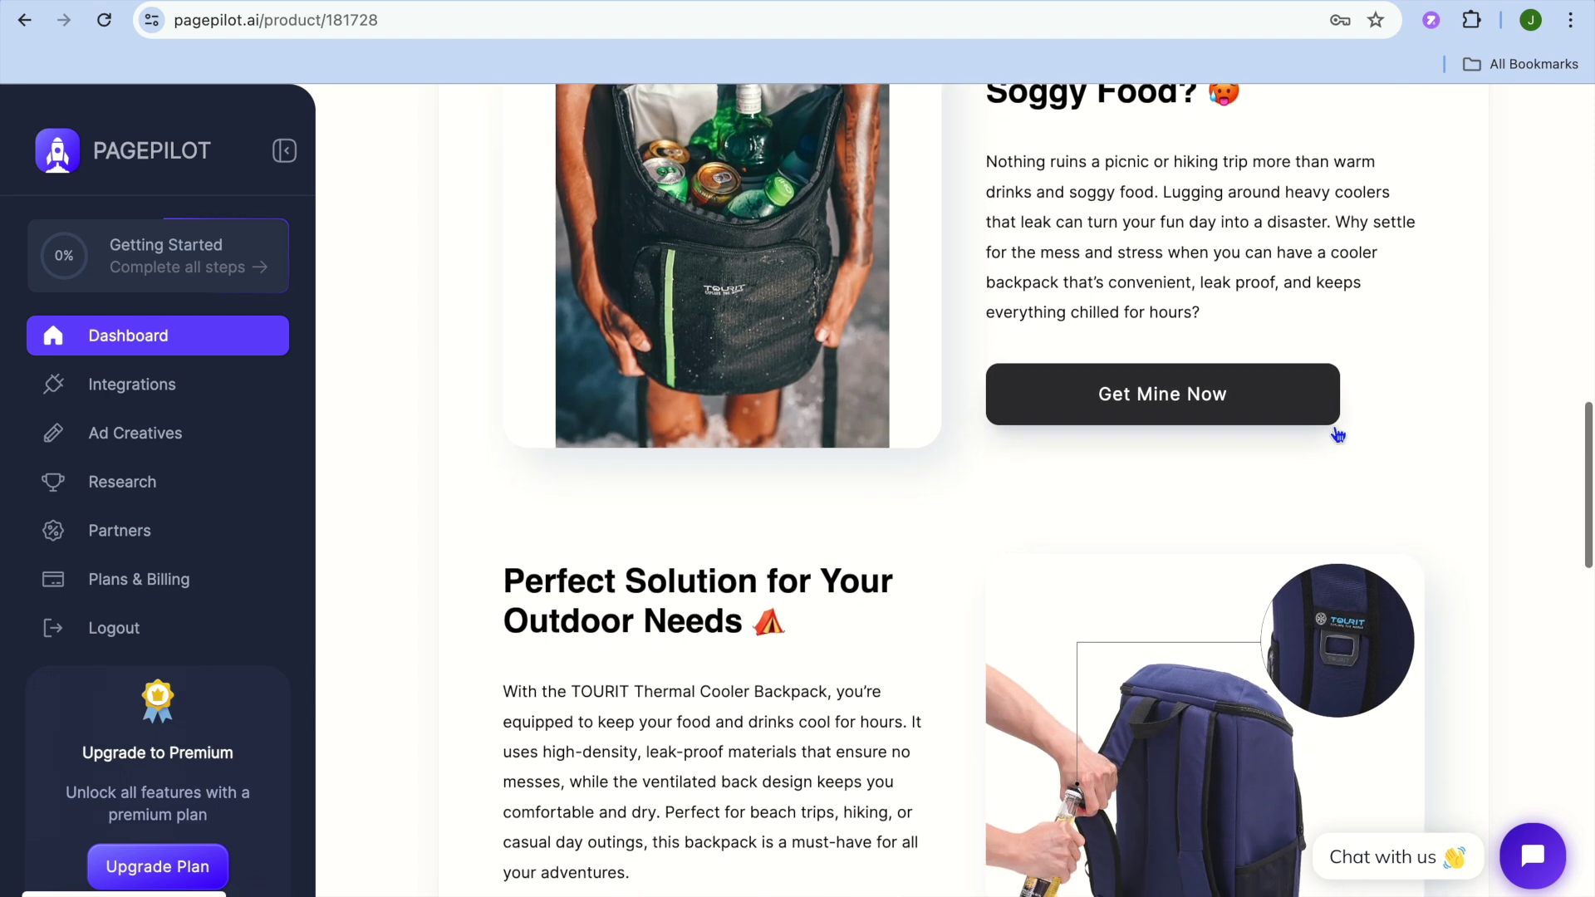
scroll(1336, 434, down, 12)
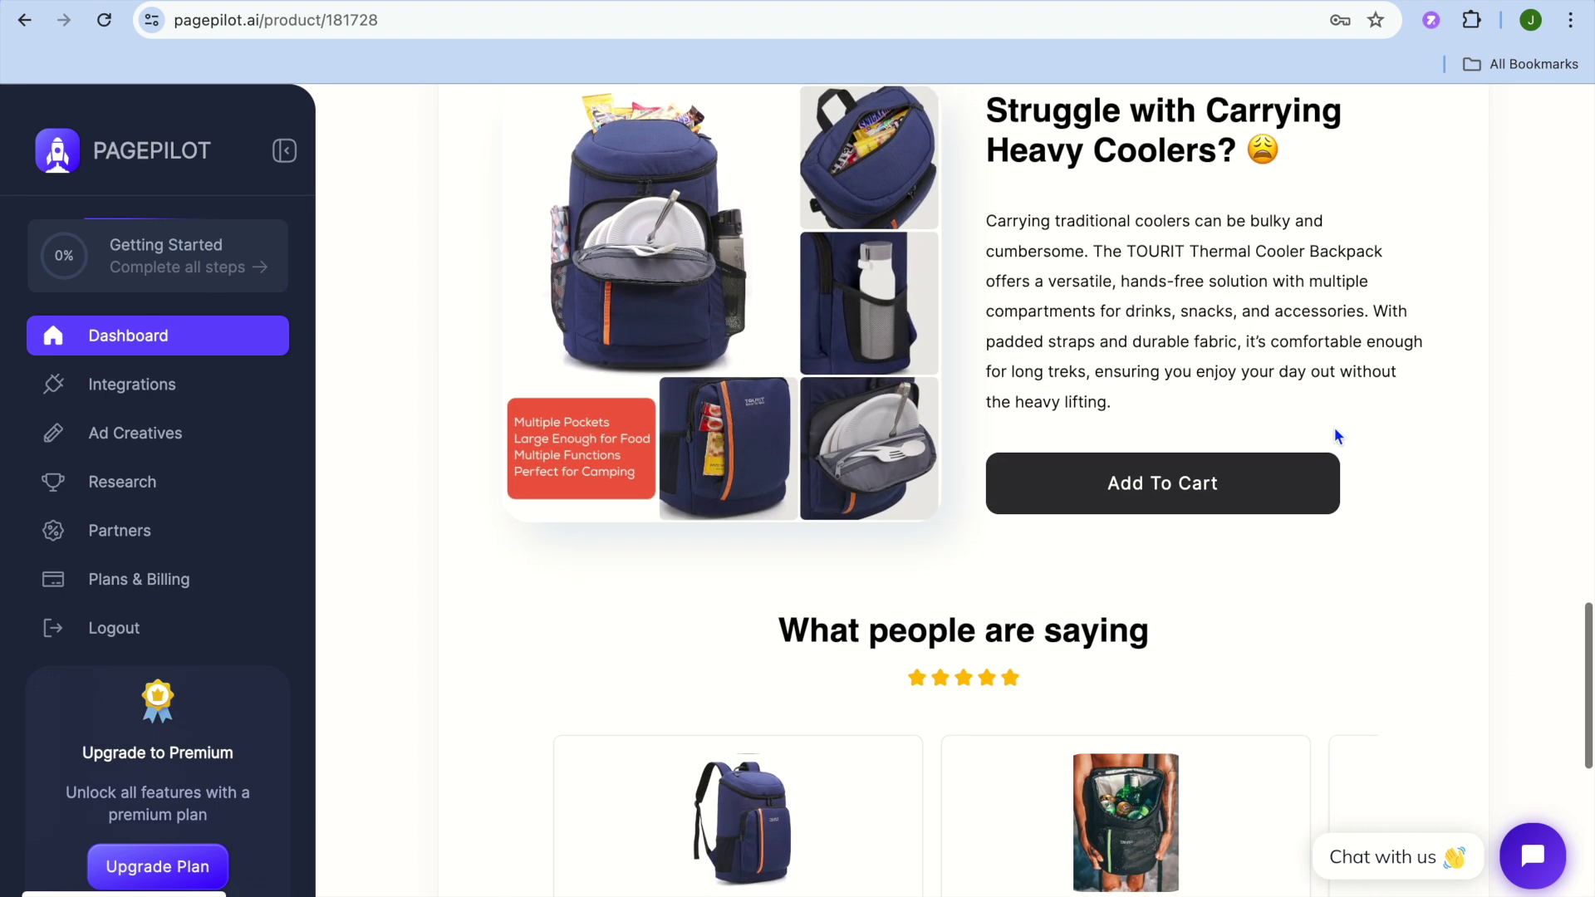
scroll(1334, 427, down, 7)
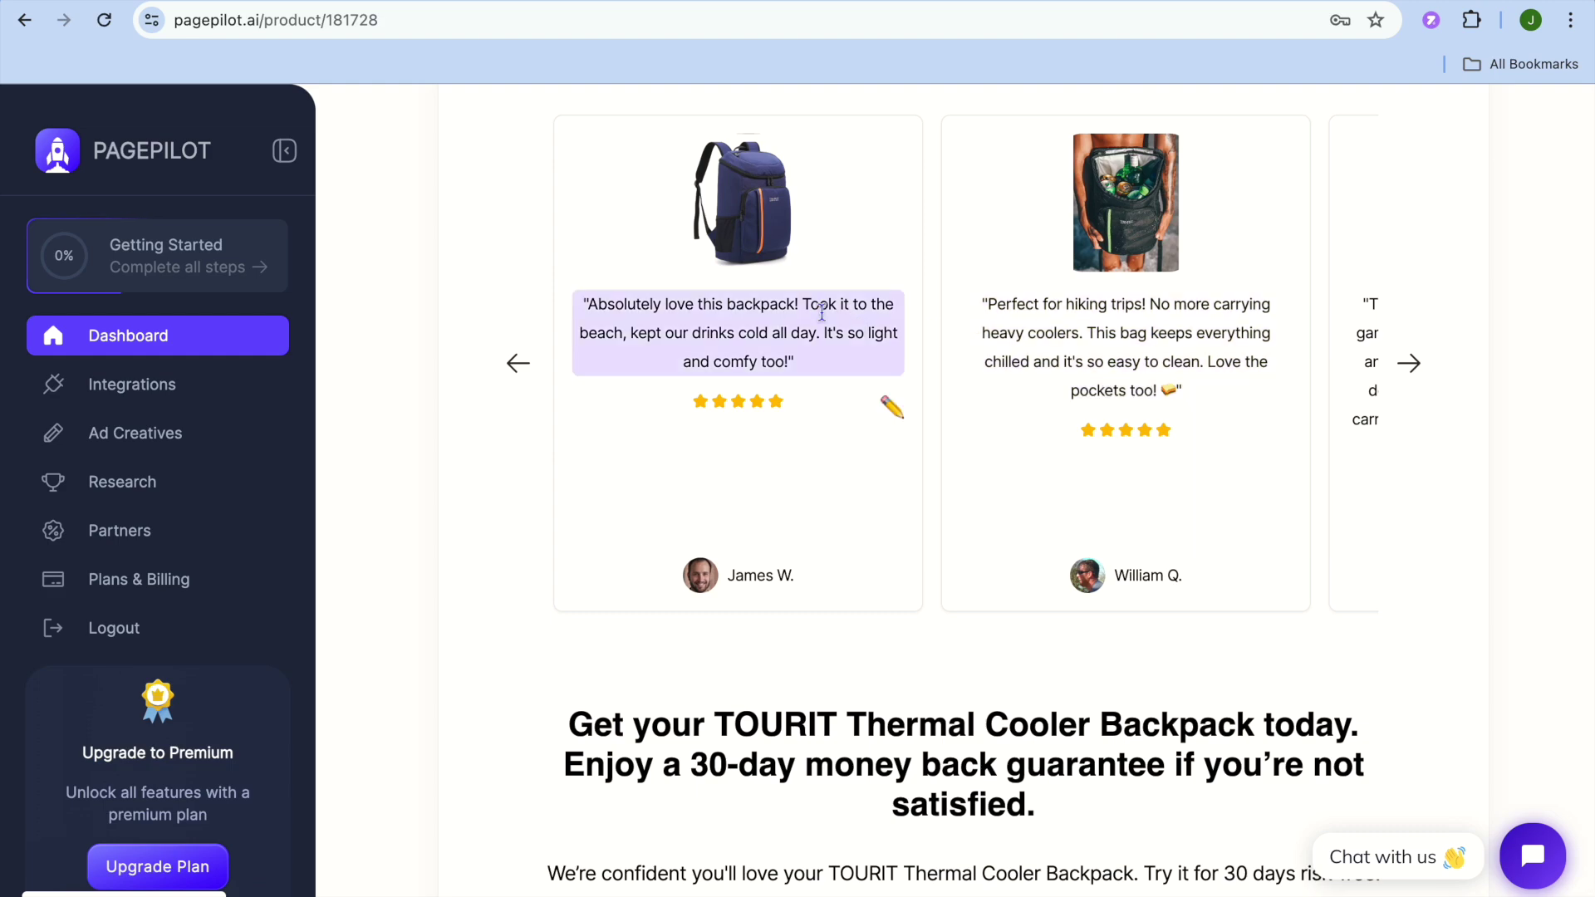
click(1407, 361)
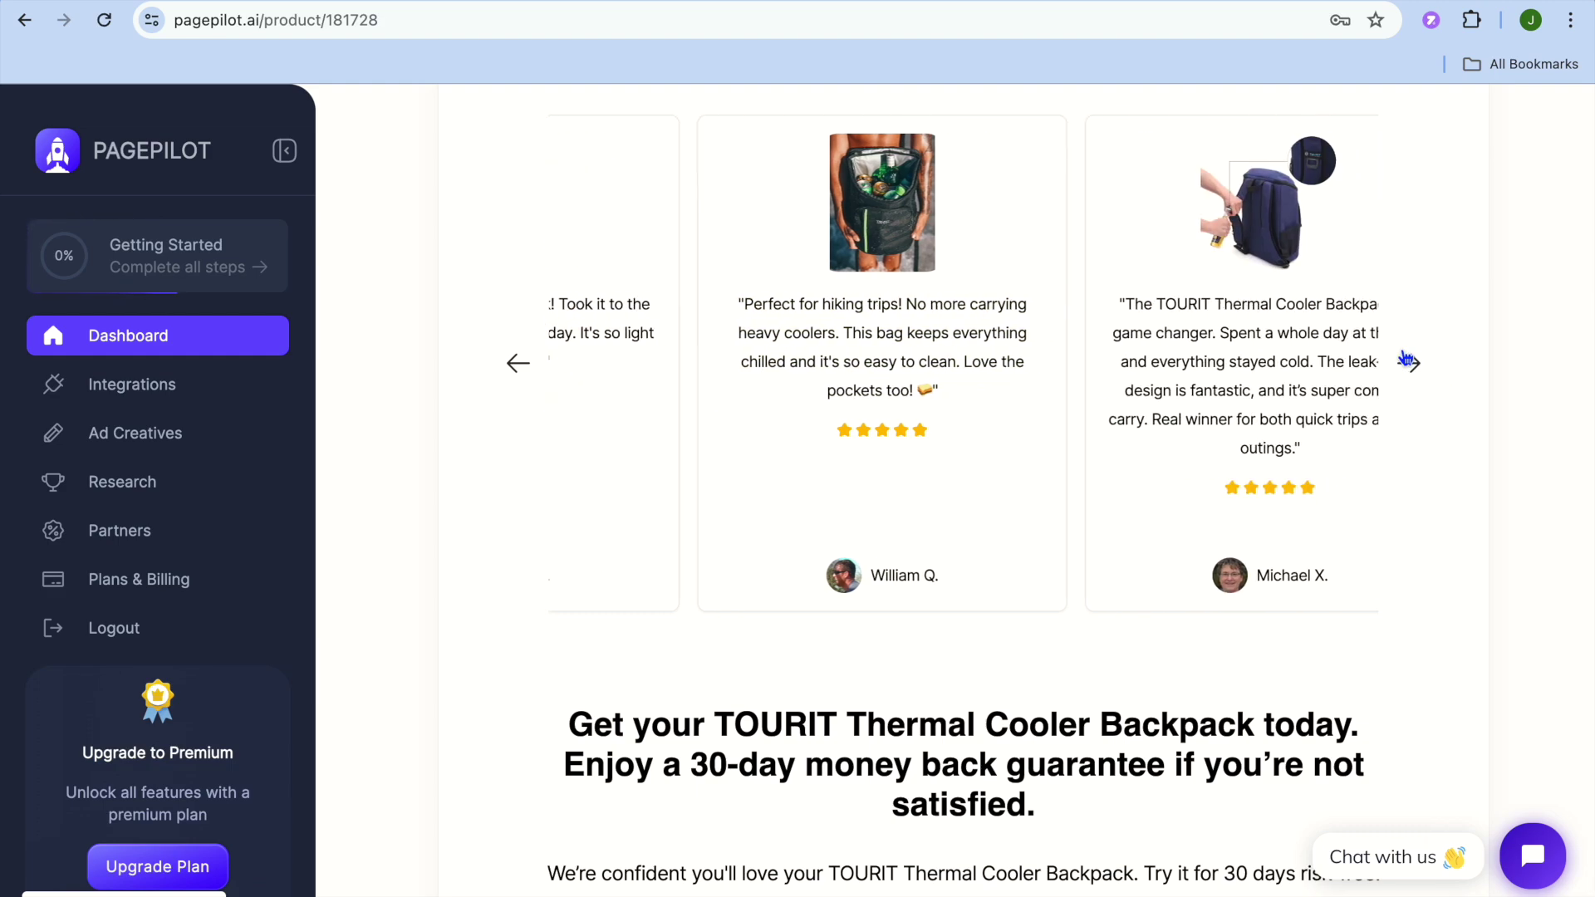
scroll(1404, 357, up, 20)
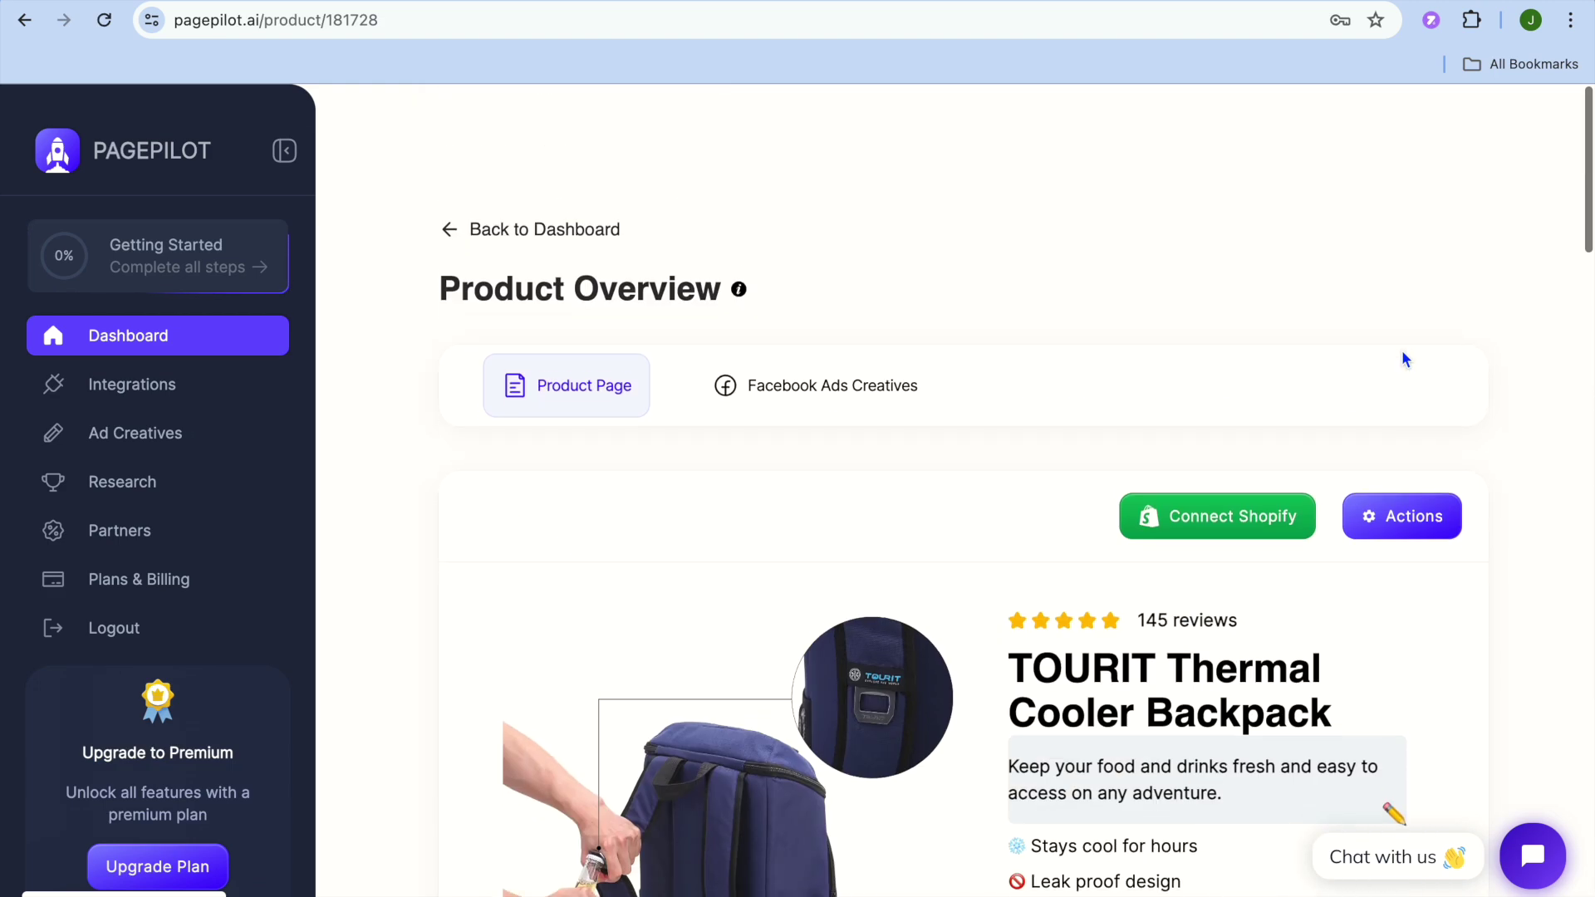
Step: Open the backpack's Facebook ad creatives and look through the existing ones
click(841, 374)
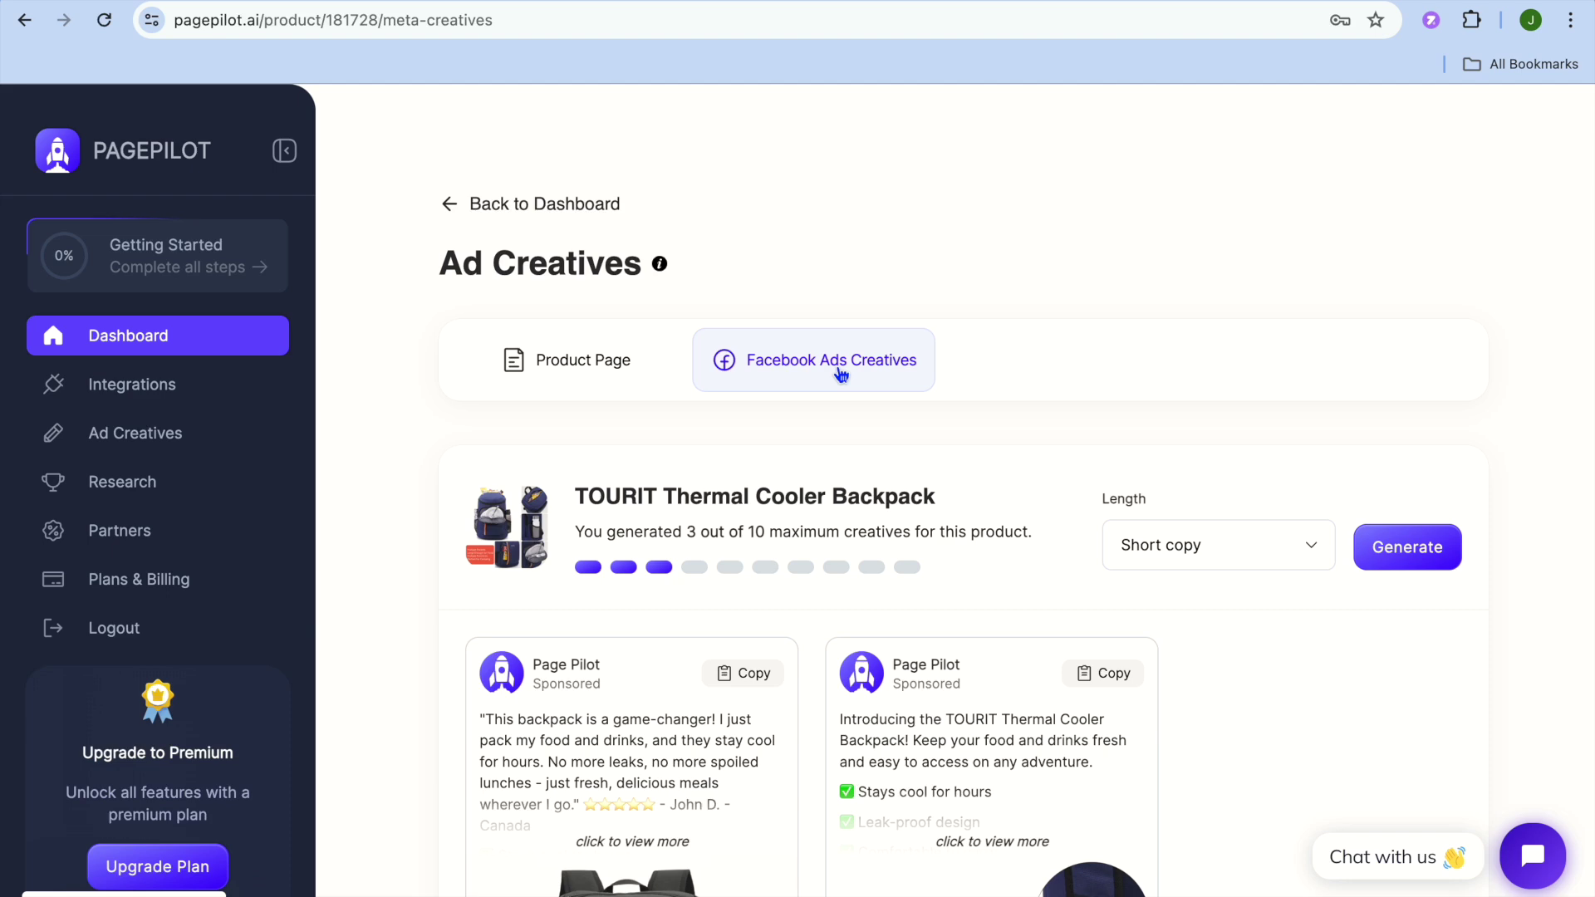
scroll(842, 374, down, 5)
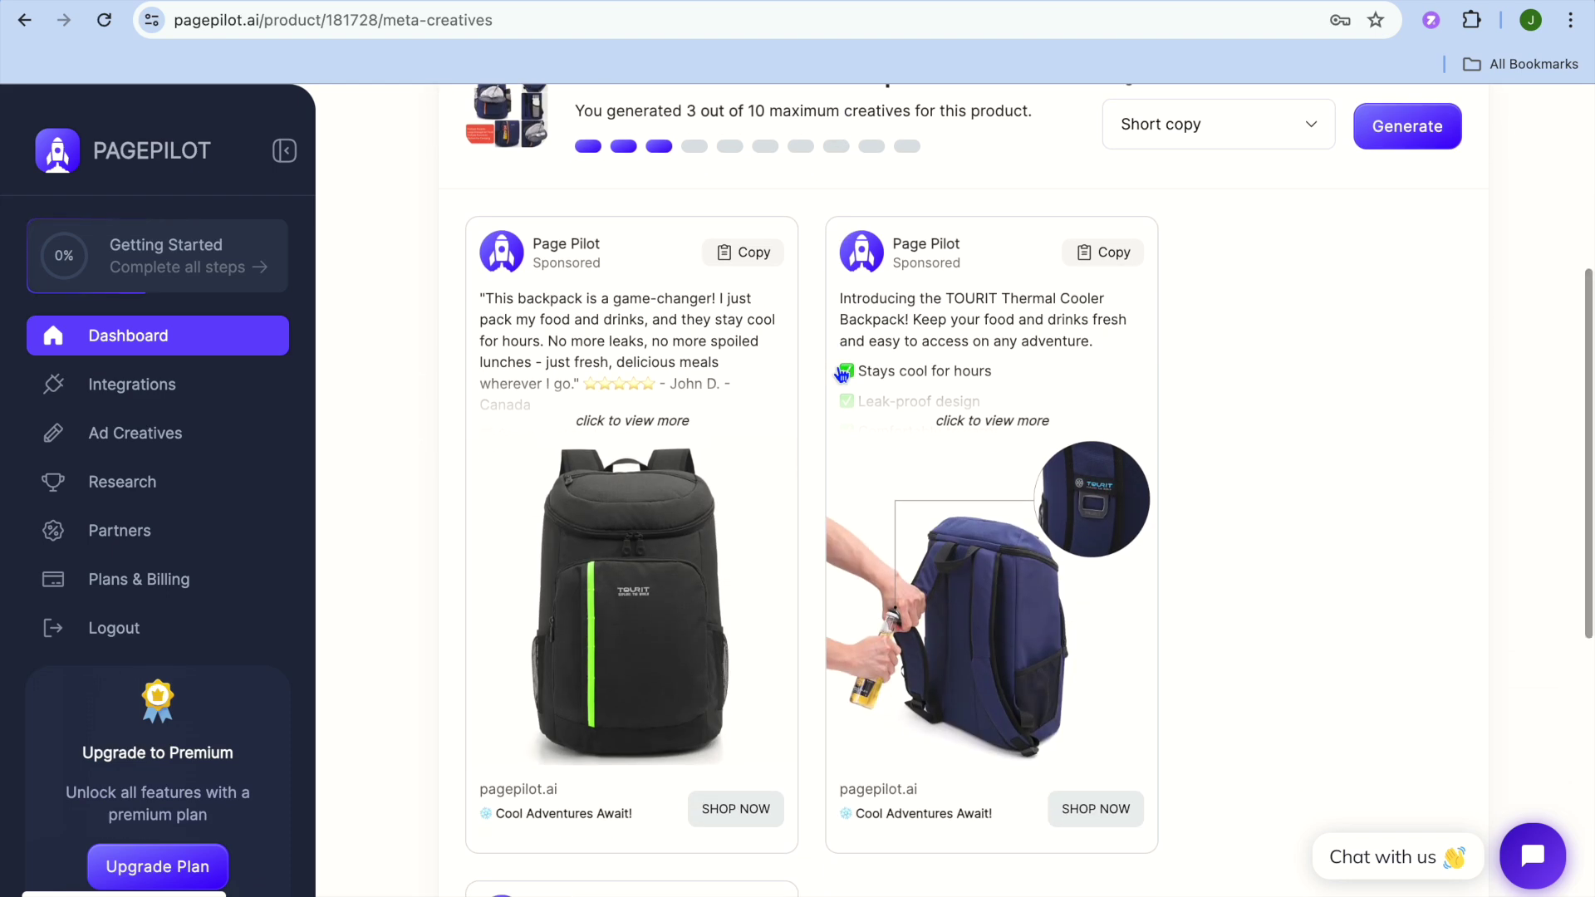
scroll(600, 321, down, 7)
scroll(600, 321, up, 8)
scroll(597, 311, up, 4)
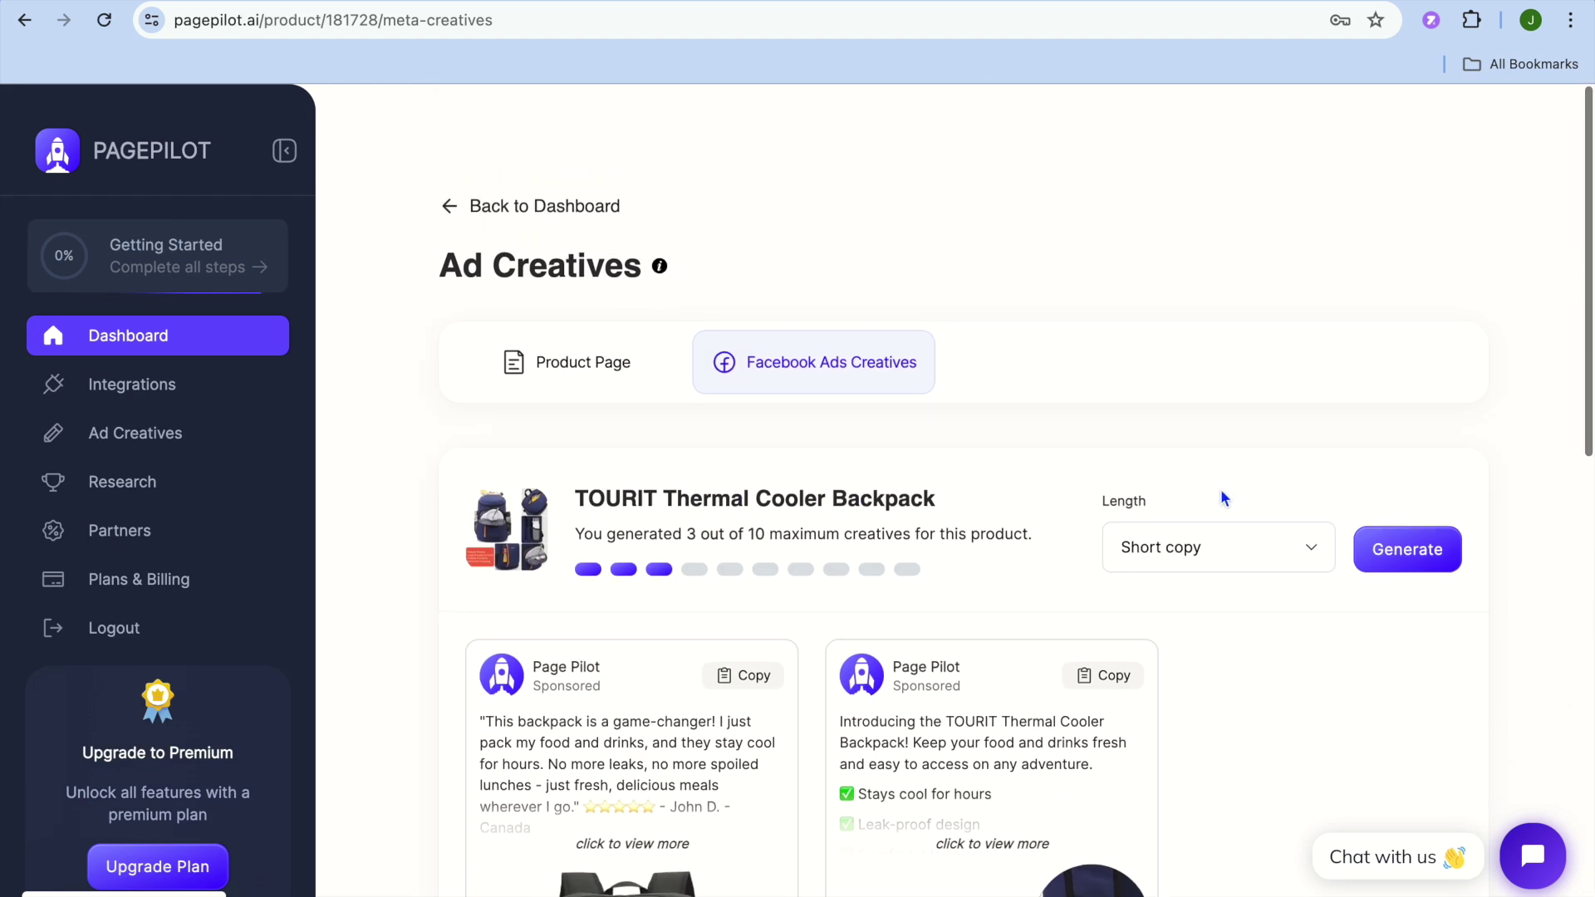
Step: Set the ad length to Long copy, generate a new creative, and return to the Product Page
click(1317, 551)
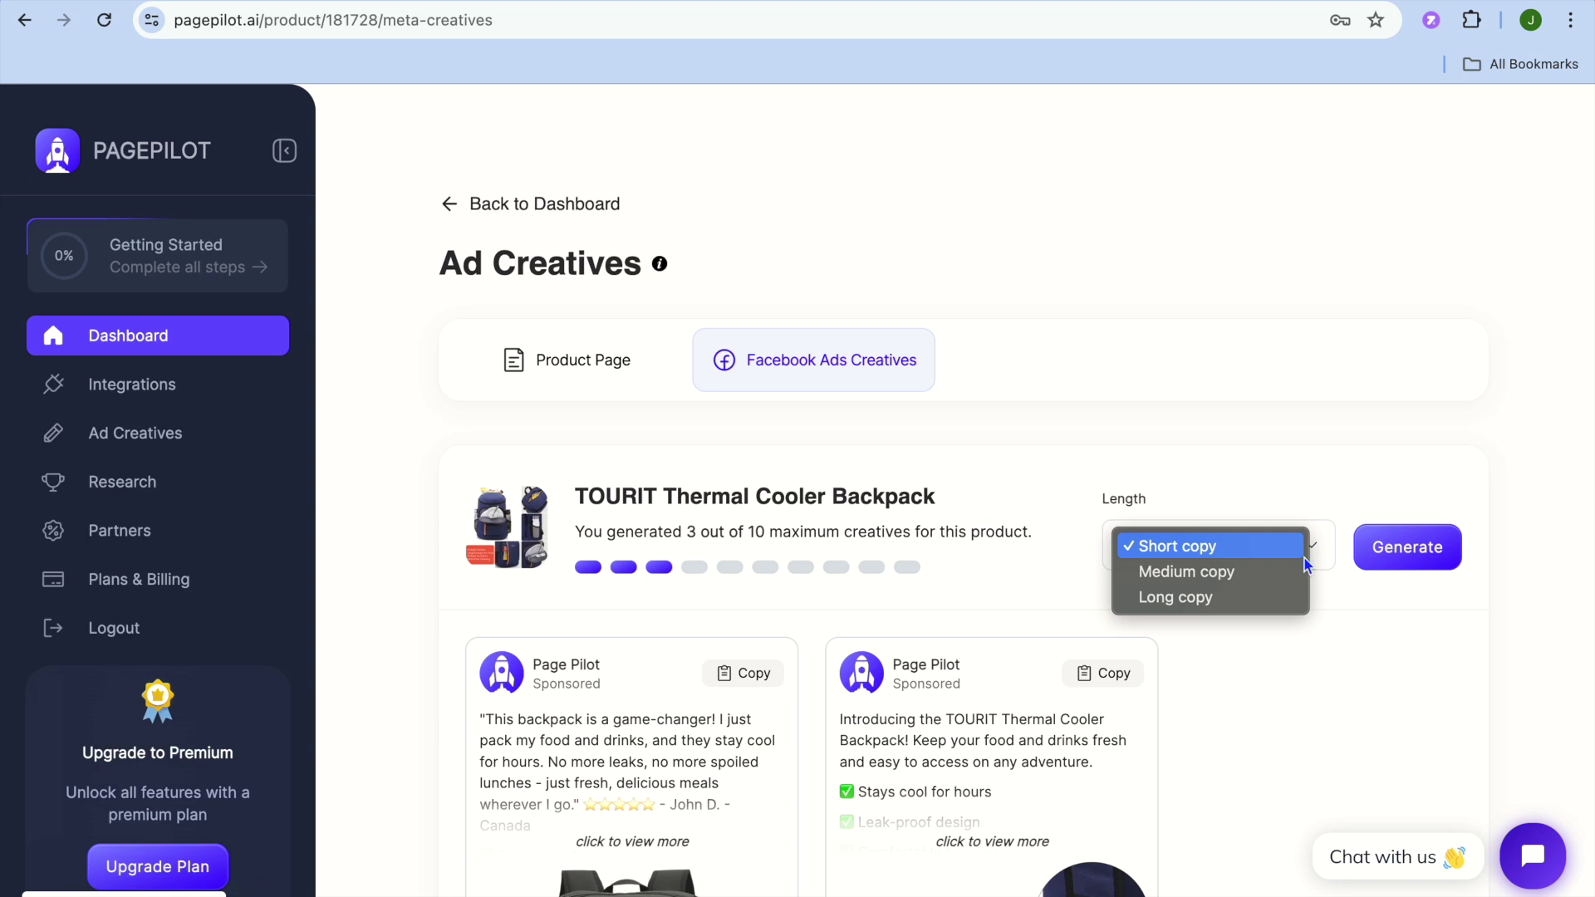
click(1270, 571)
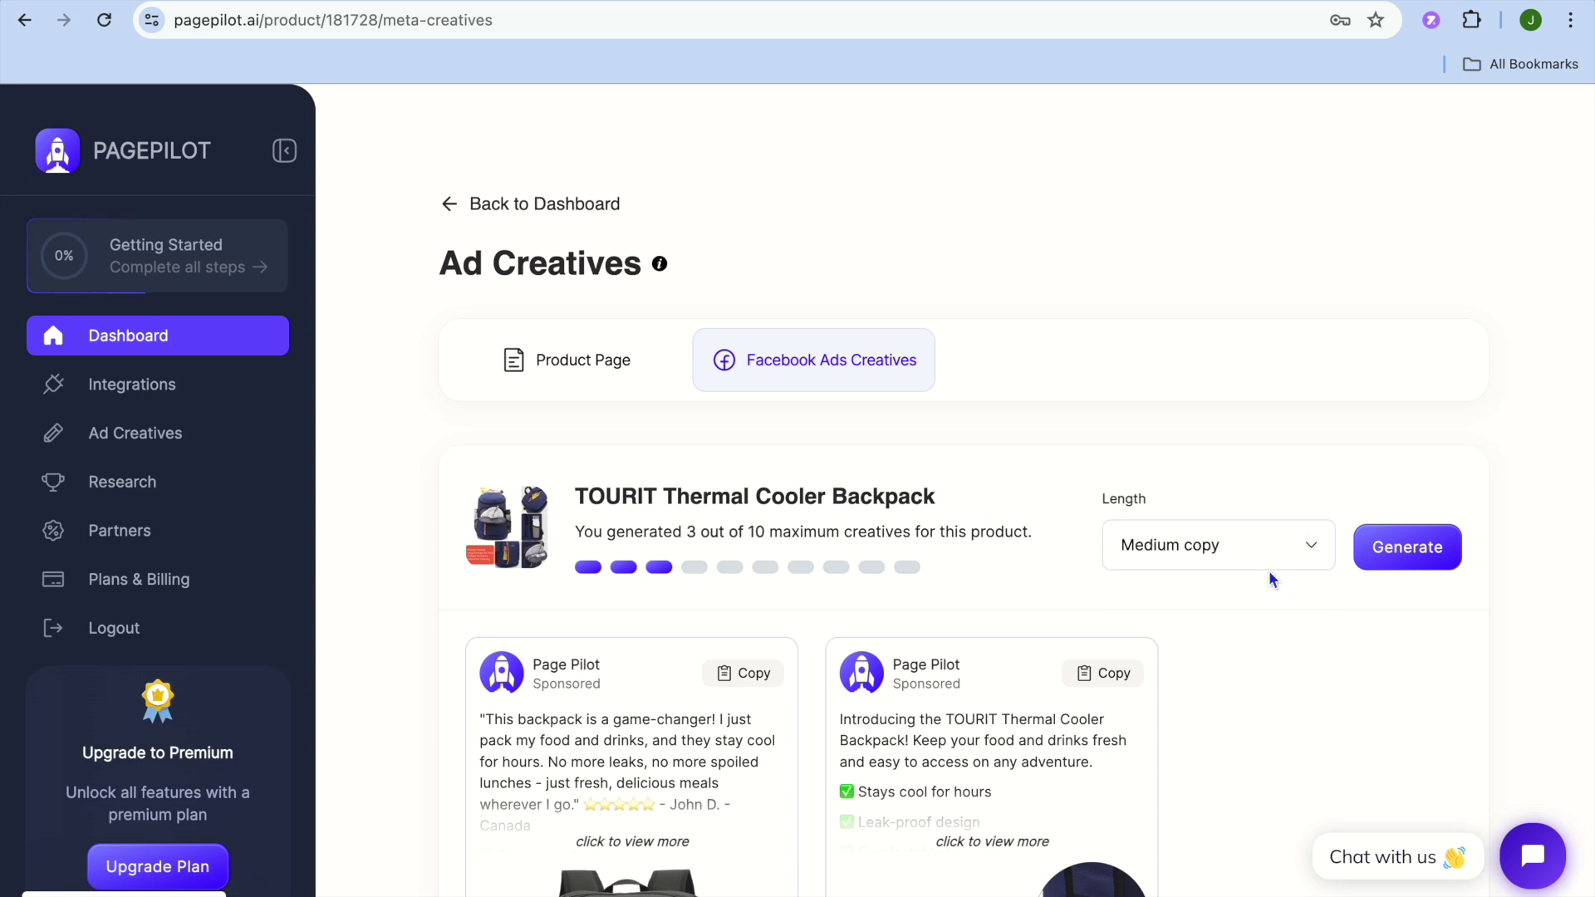
click(1312, 547)
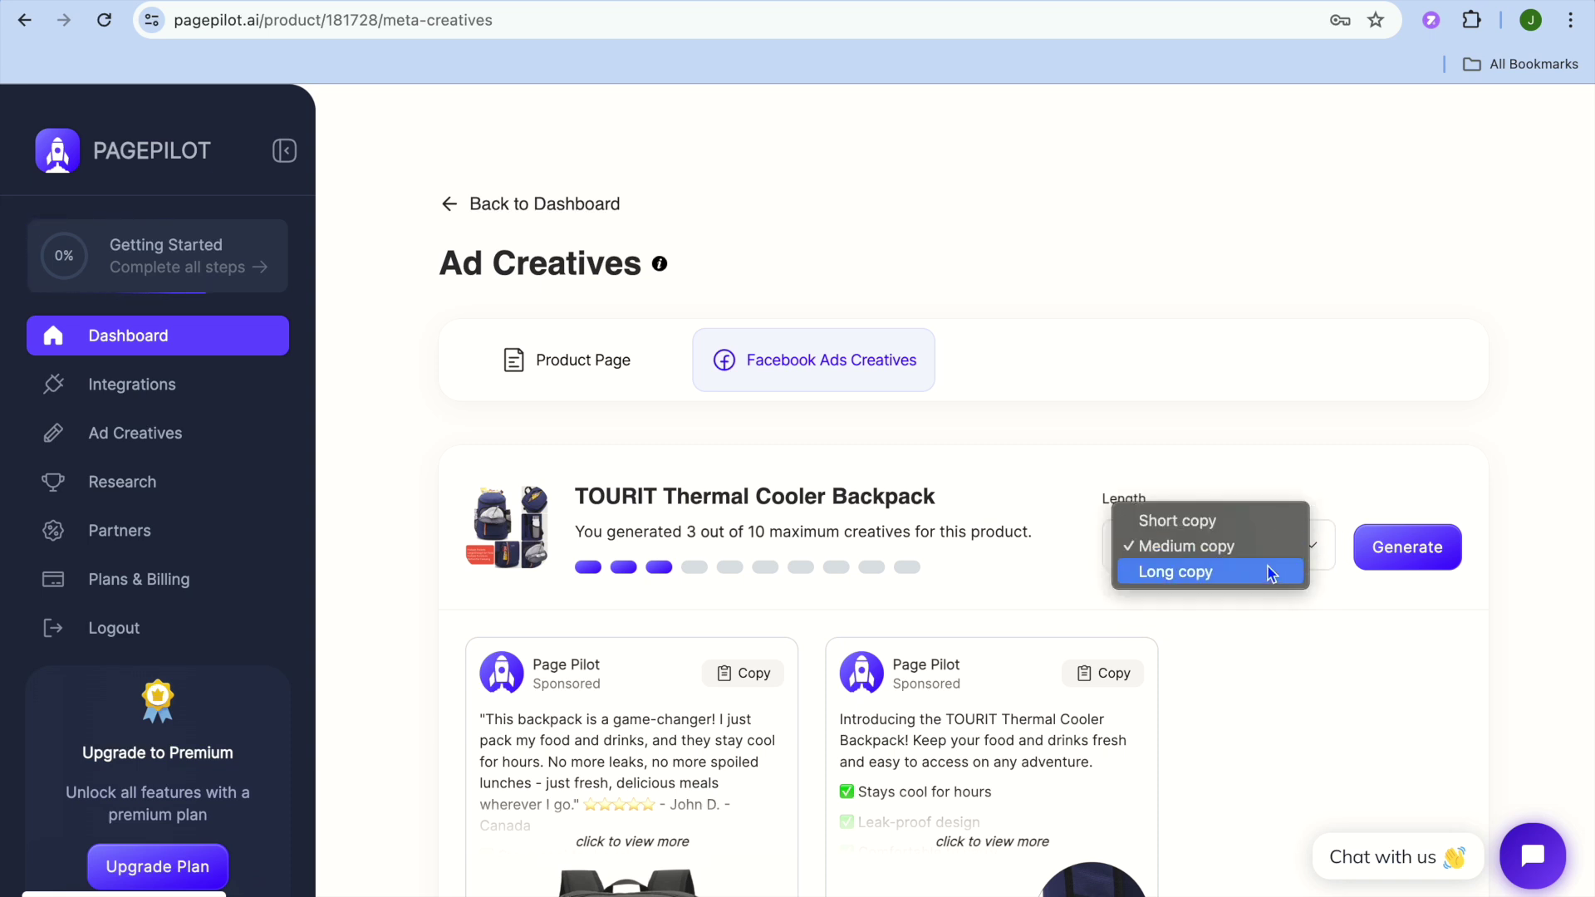
click(1261, 573)
click(1394, 548)
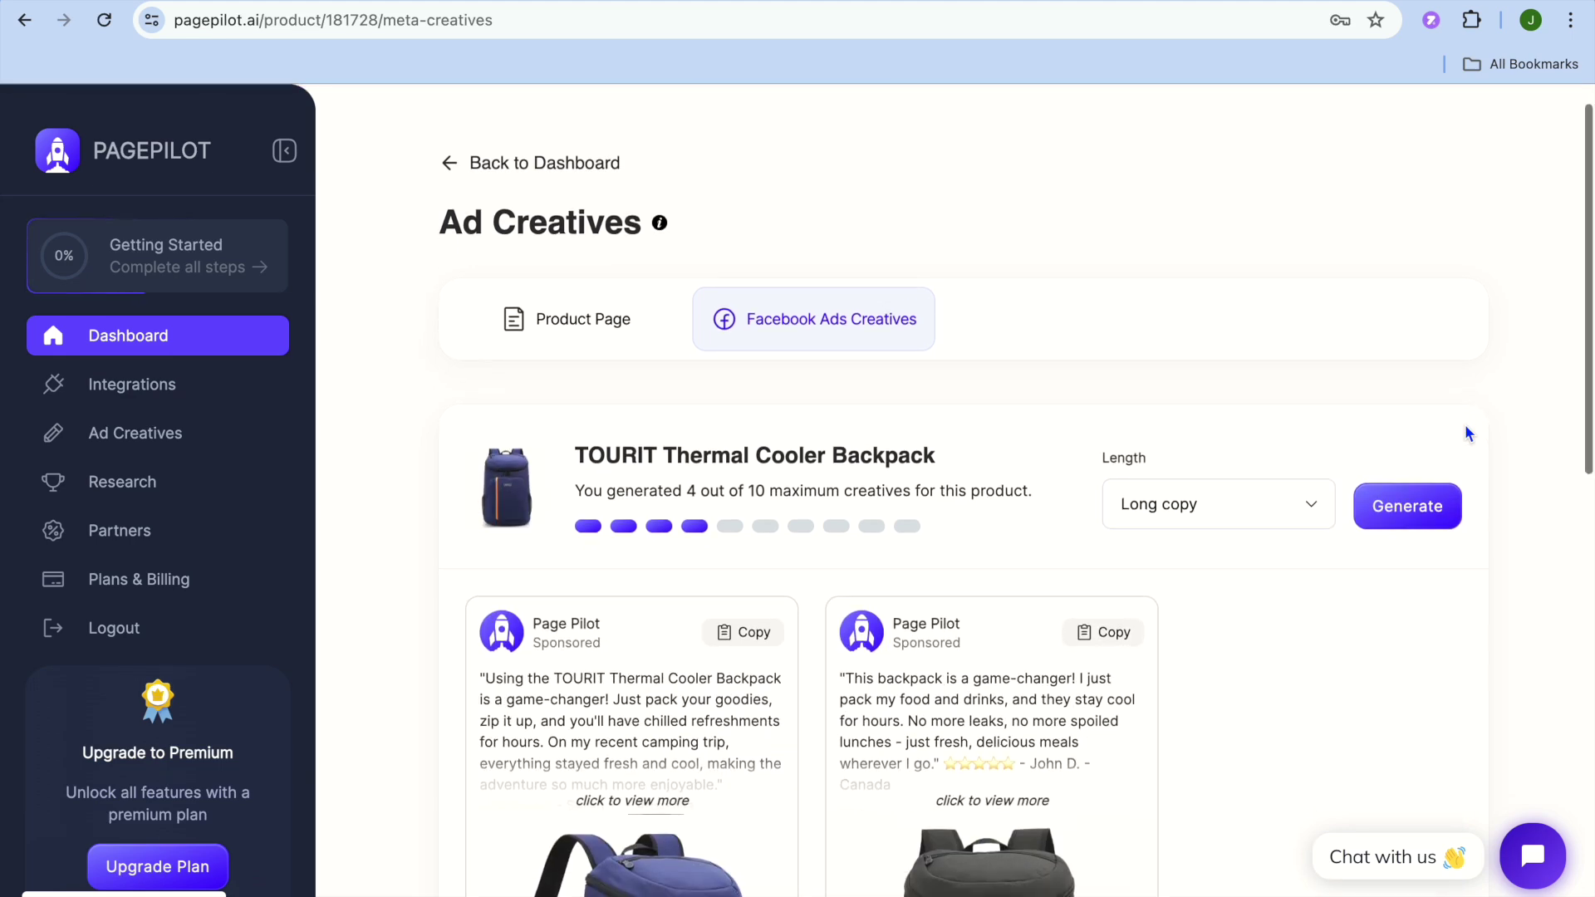
scroll(1465, 432, down, 5)
scroll(1464, 428, up, 5)
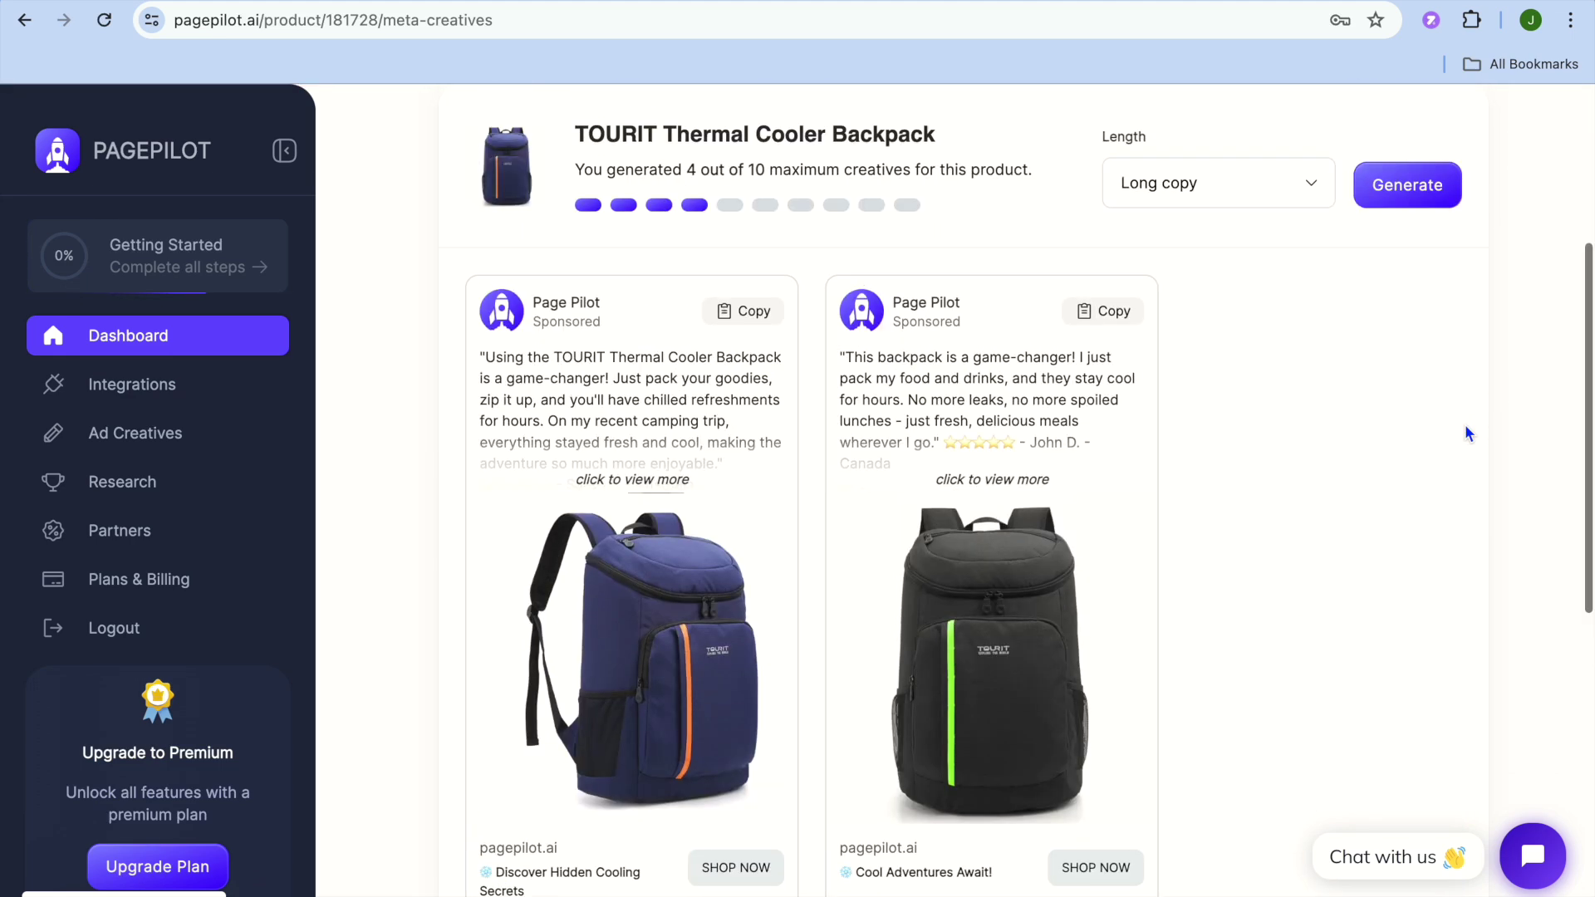
click(612, 363)
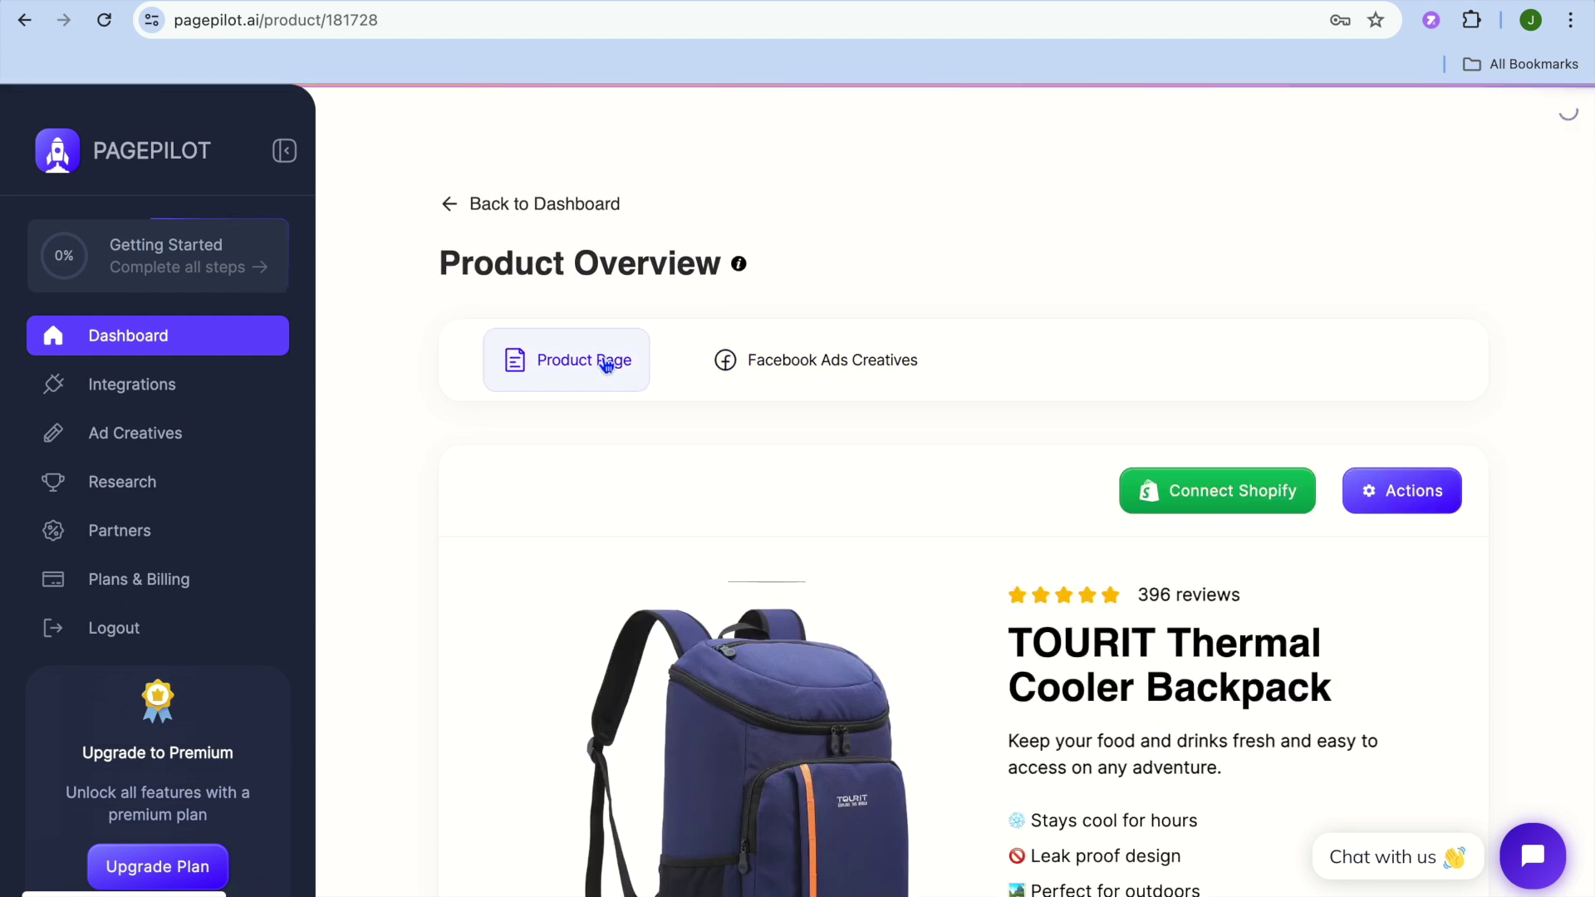
scroll(897, 431, down, 10)
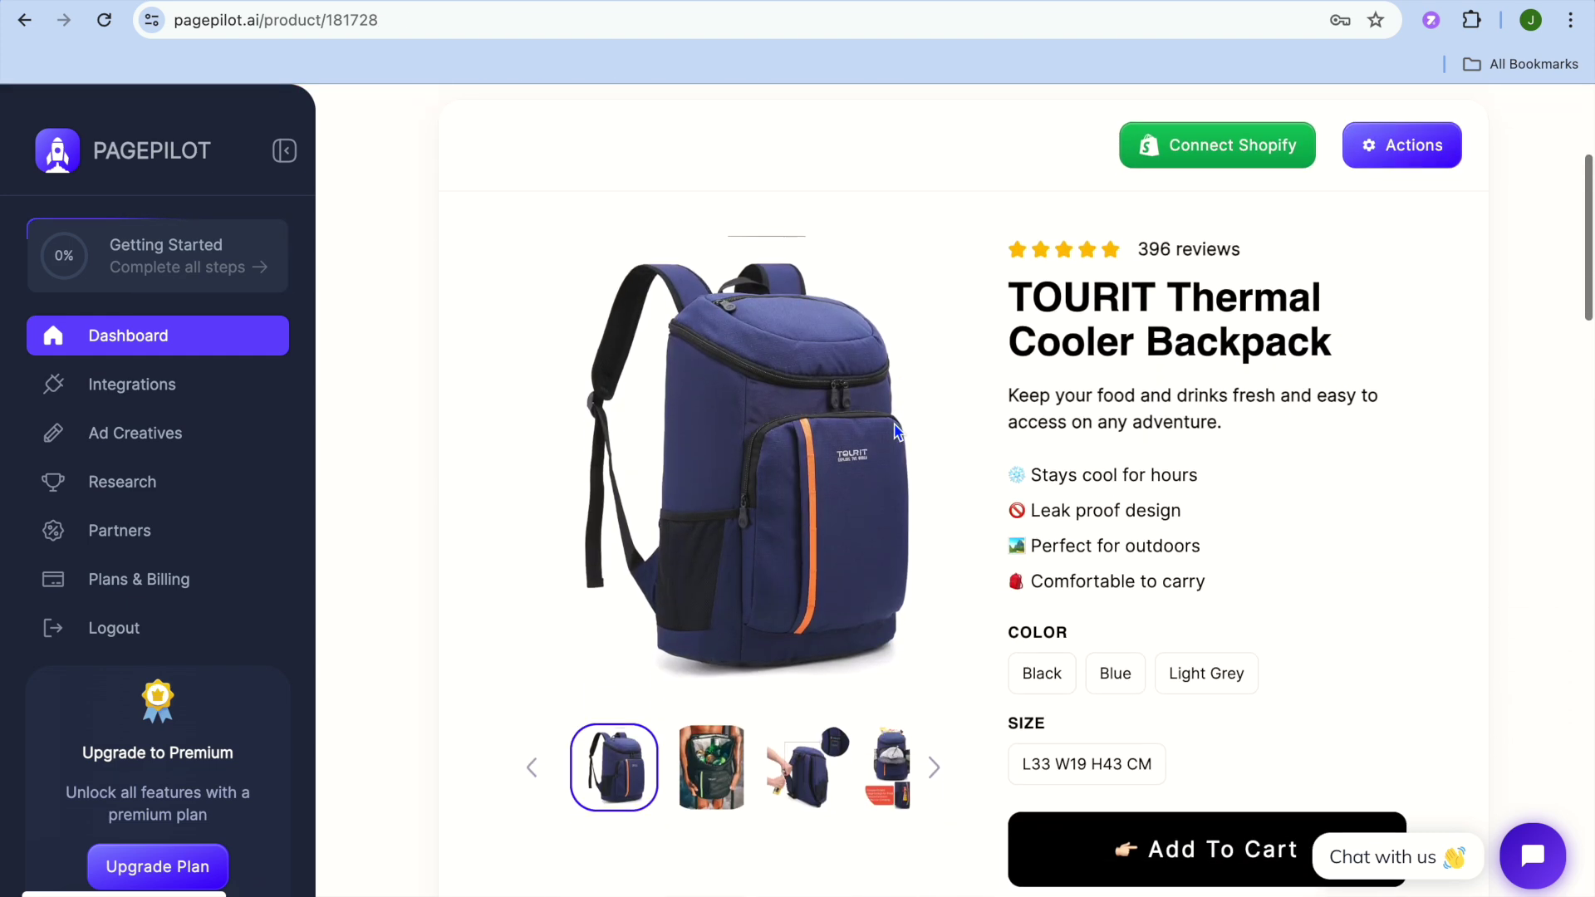
scroll(896, 430, up, 10)
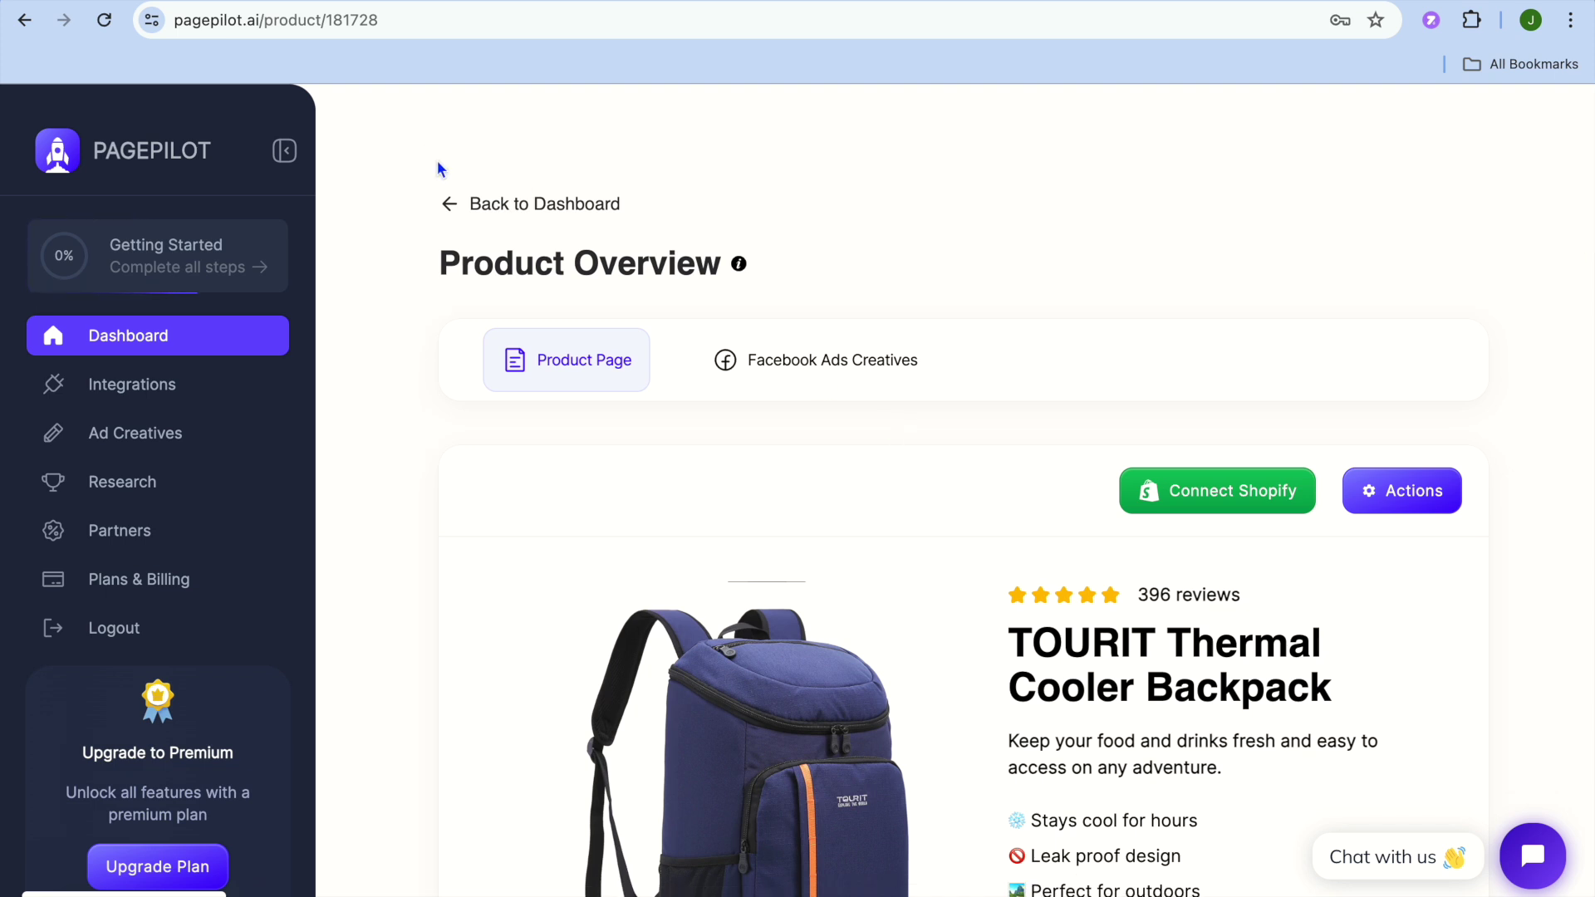
click(184, 3)
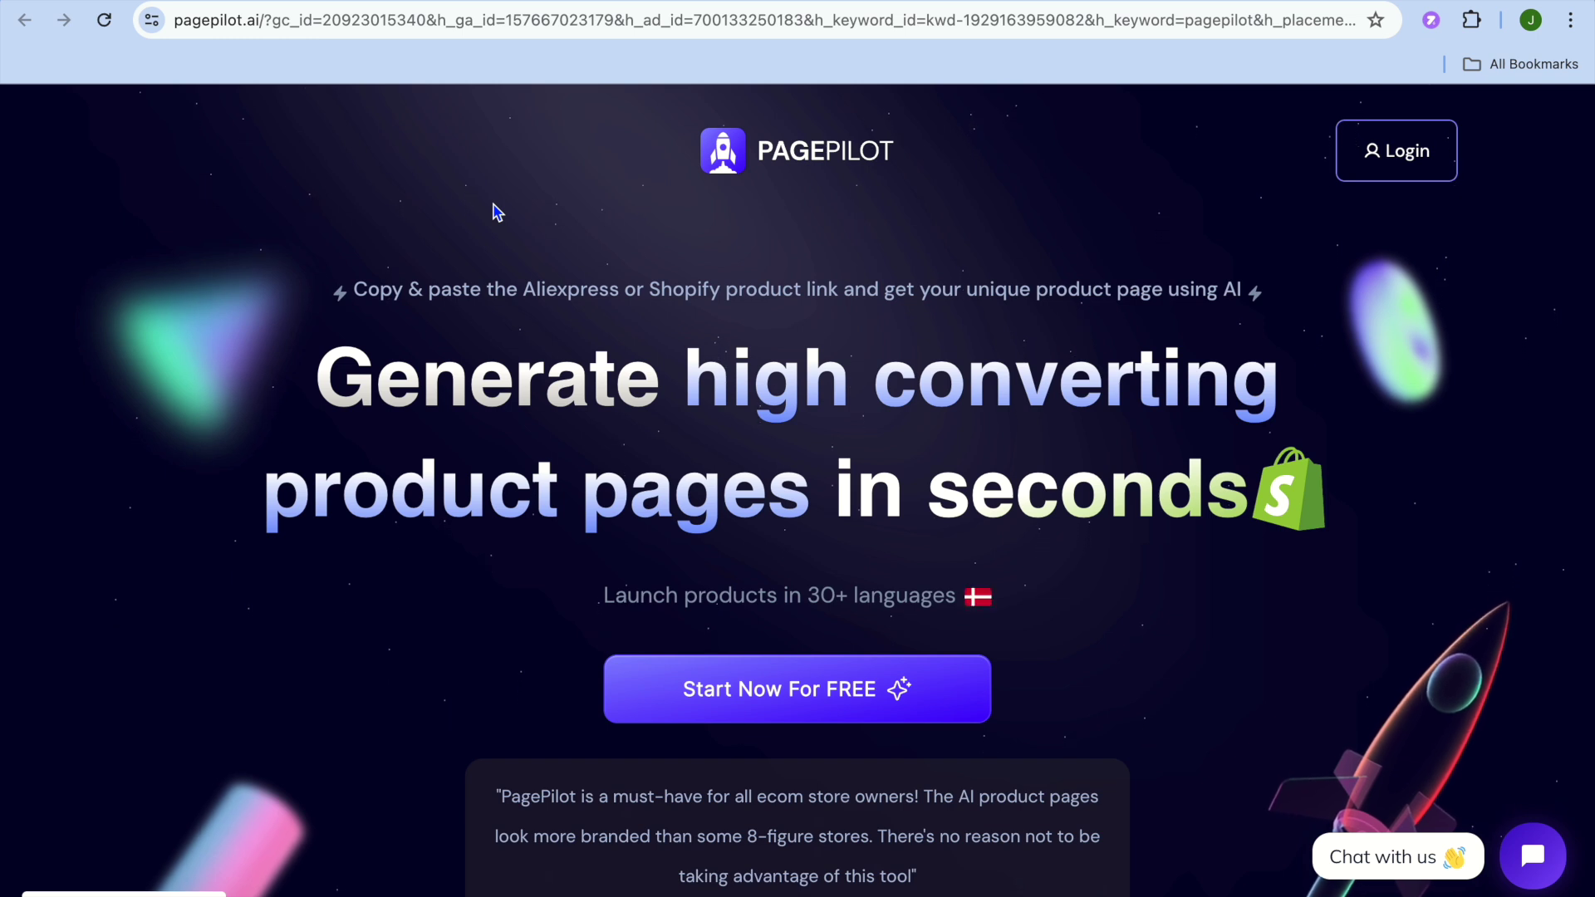
scroll(496, 212, down, 3)
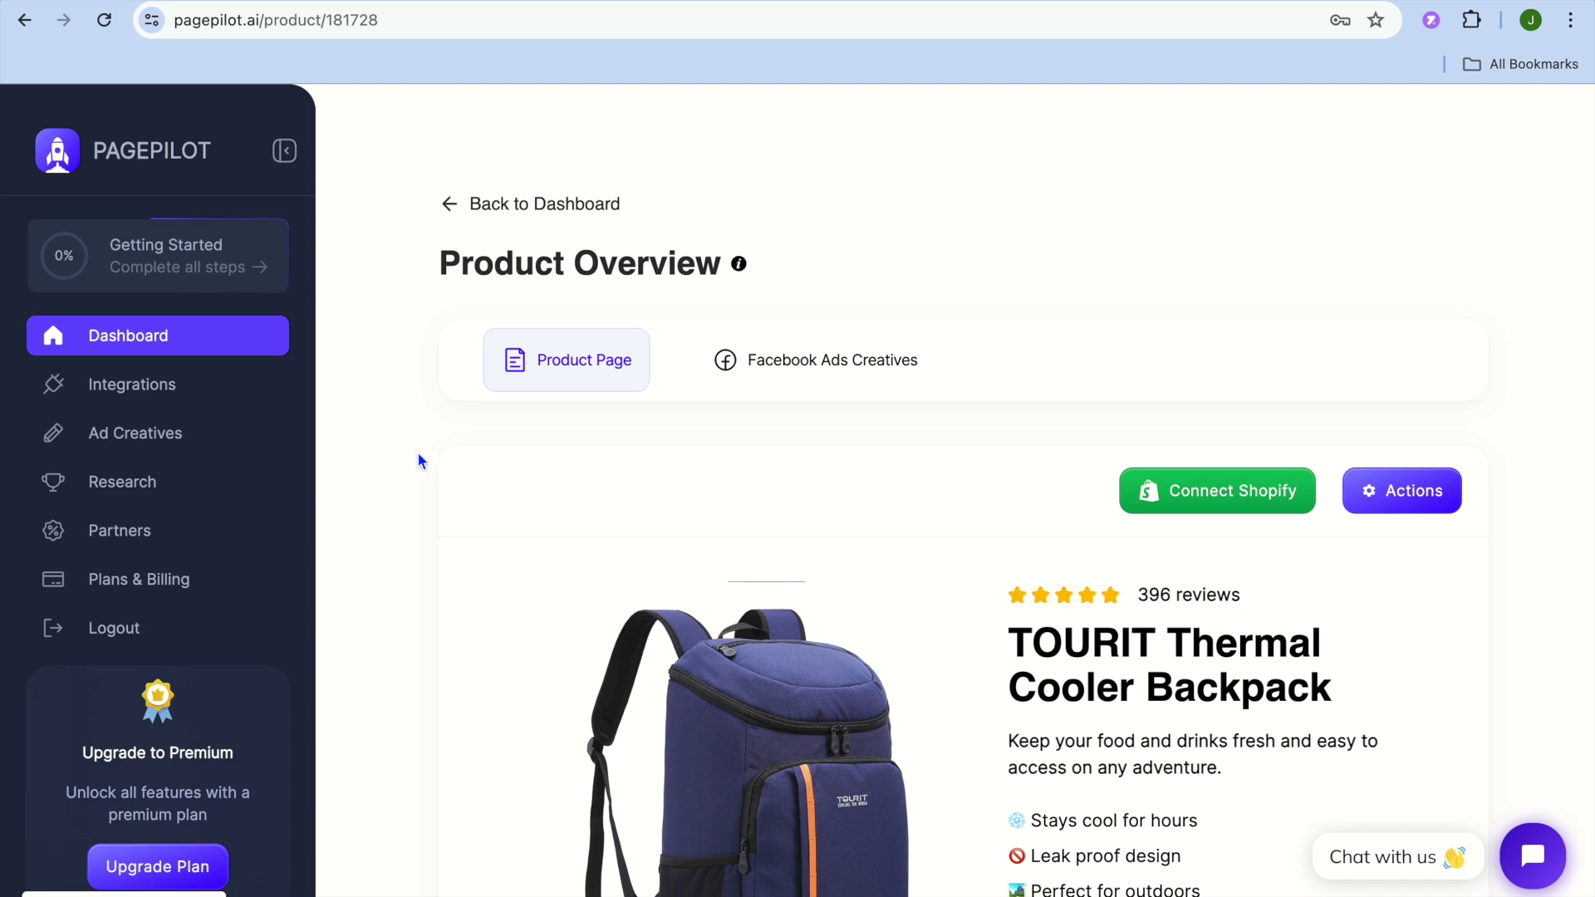
scroll(418, 457, down, 1)
Step: Go back to the dashboard and start generating a new product page
click(459, 195)
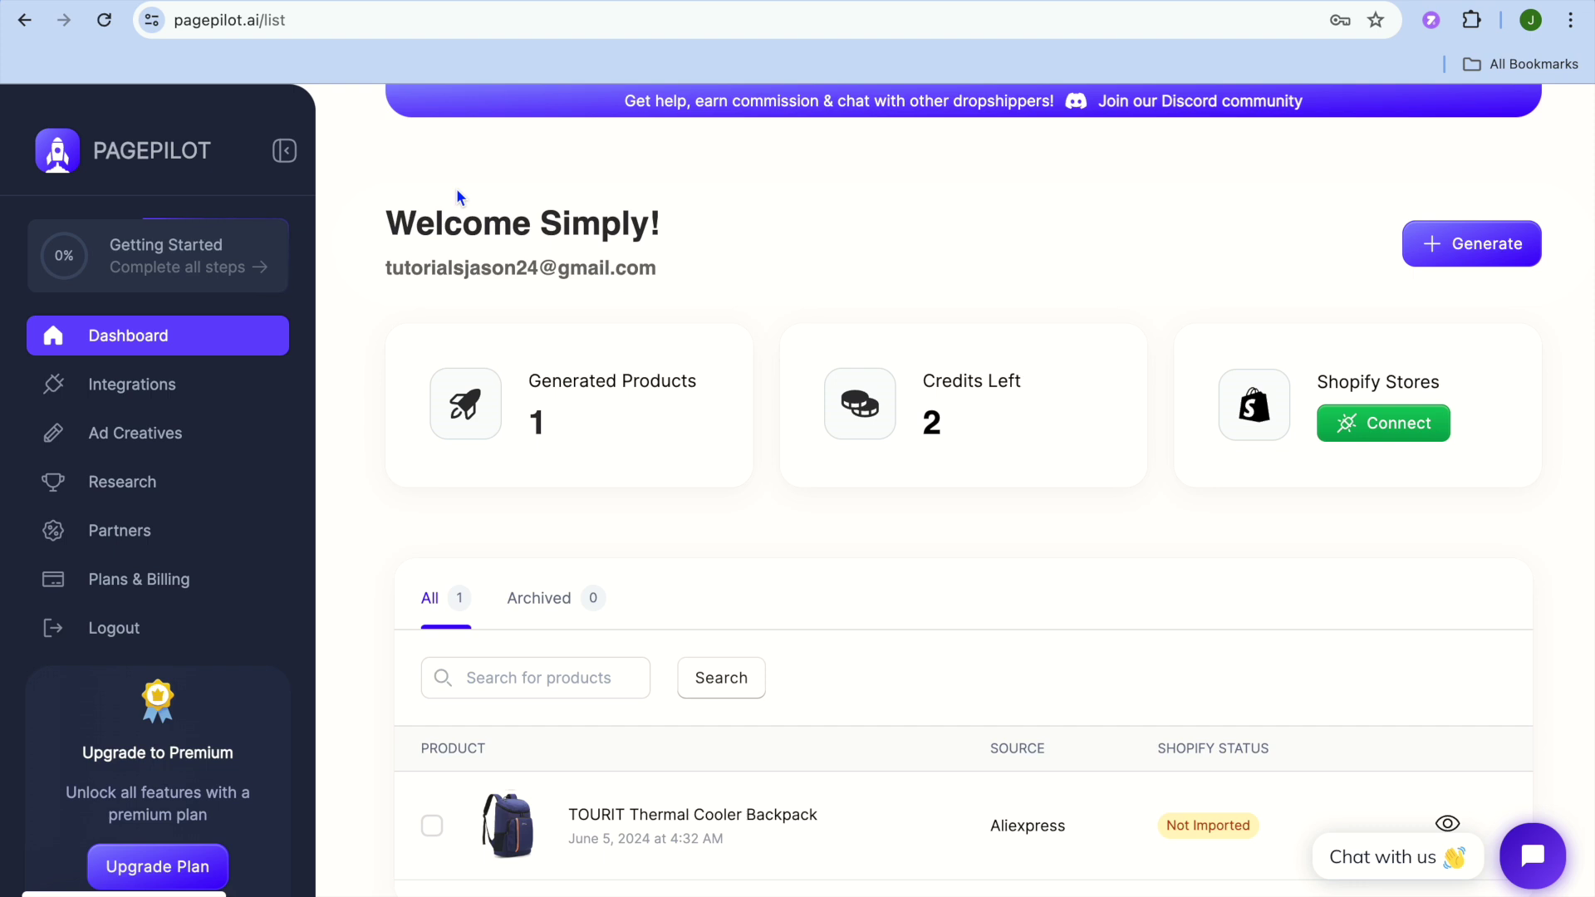
click(1489, 246)
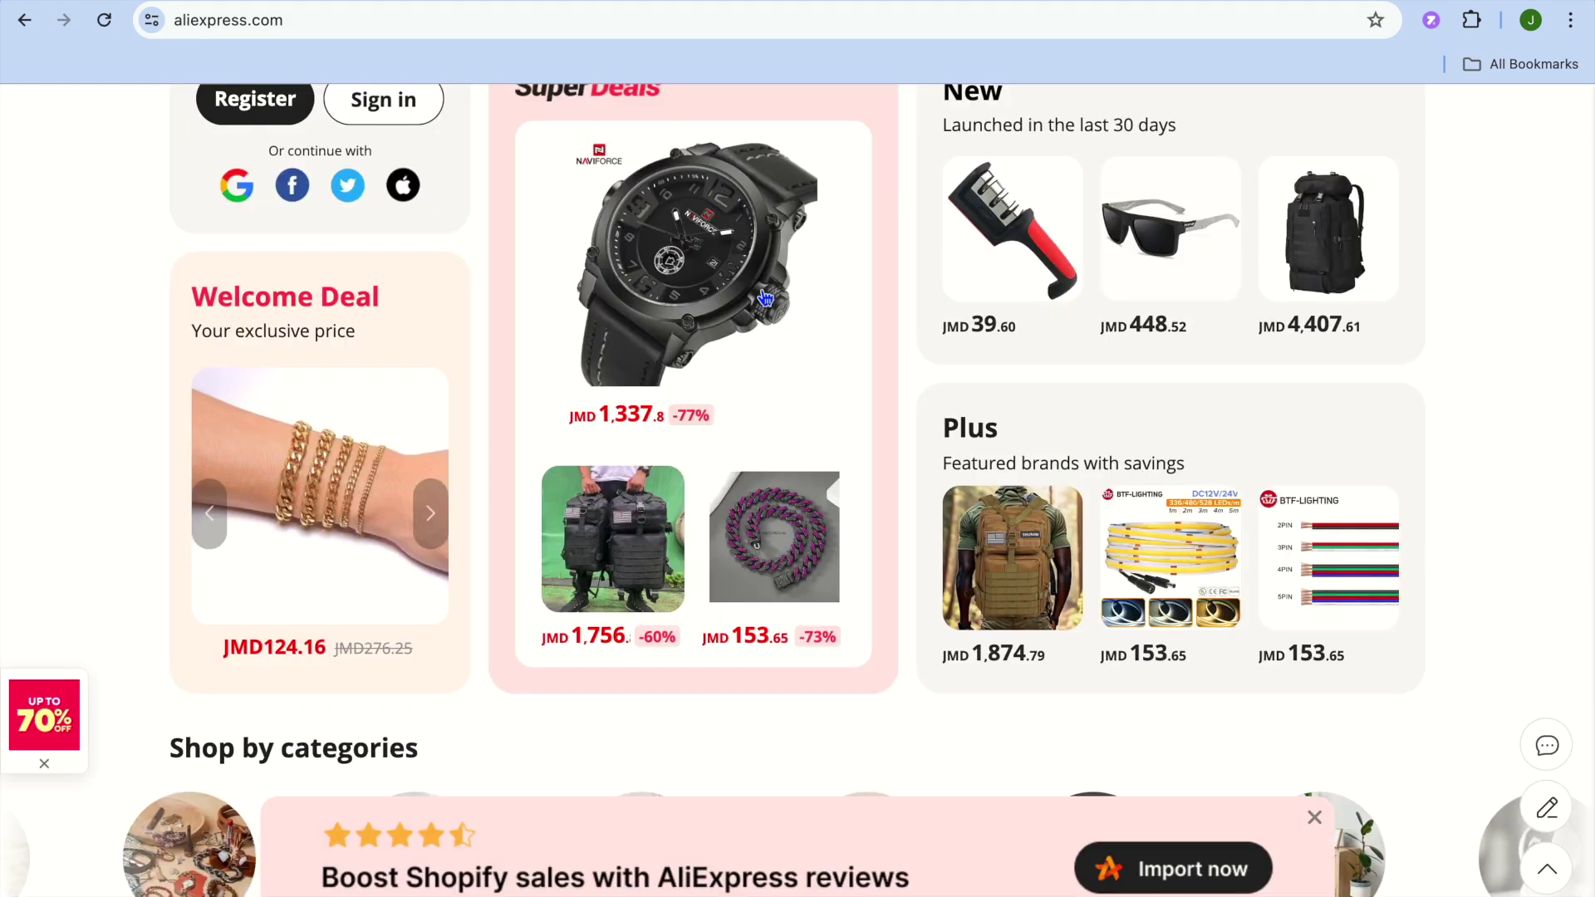
Step: Open the OLEVS men's automatic mechanical watch listing from the AliExpress homepage
scroll(765, 297, up, 7)
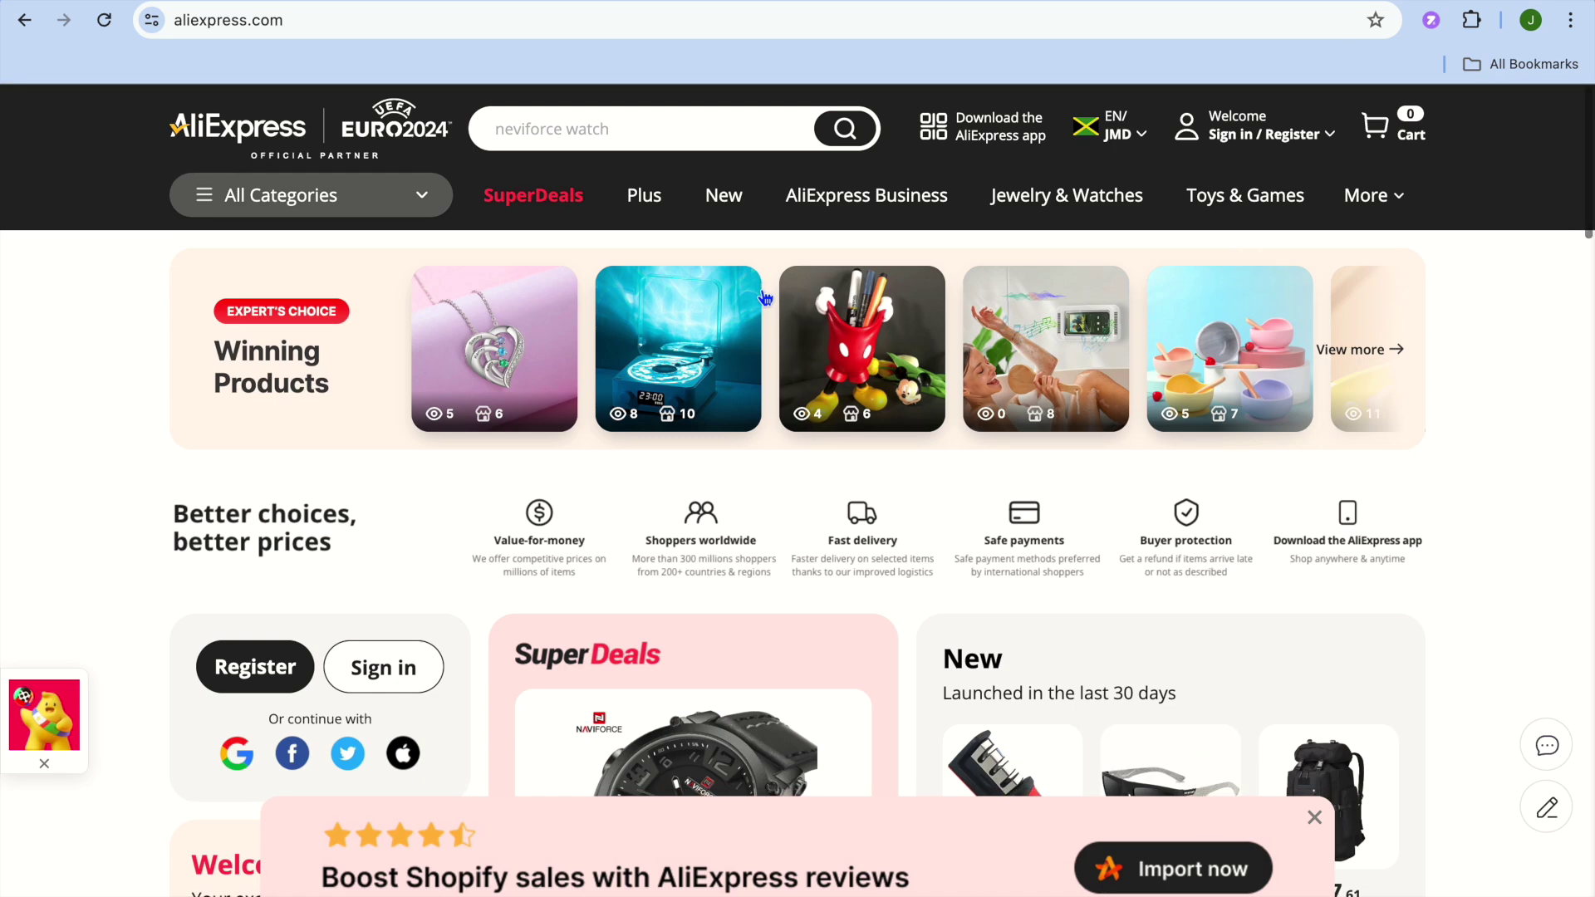
scroll(765, 299, down, 2)
scroll(764, 298, down, 15)
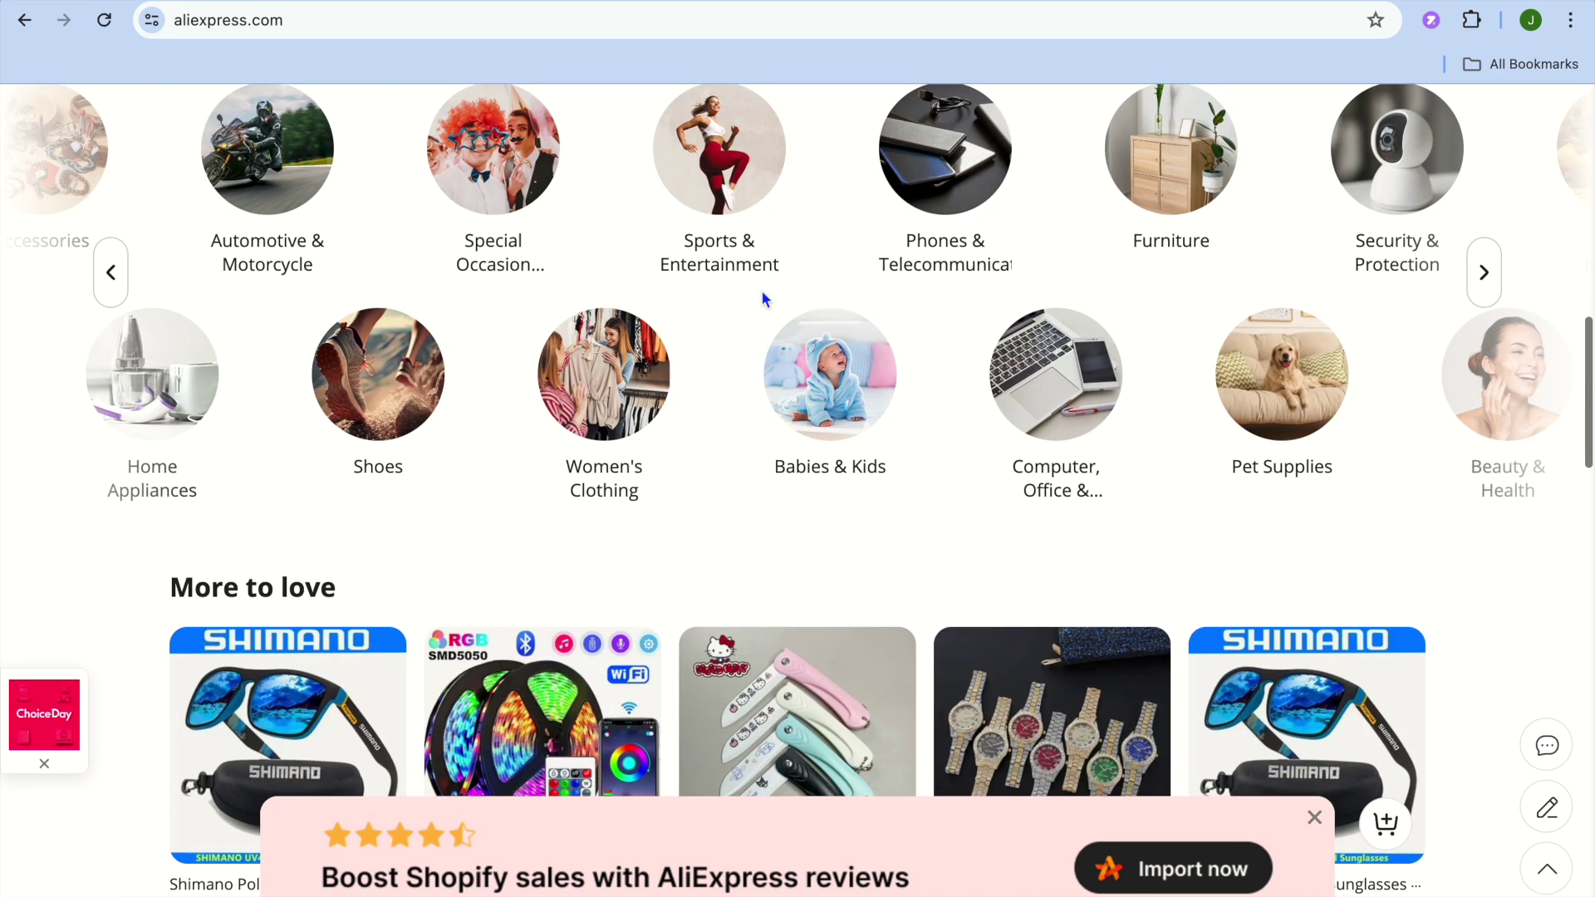
scroll(763, 297, down, 4)
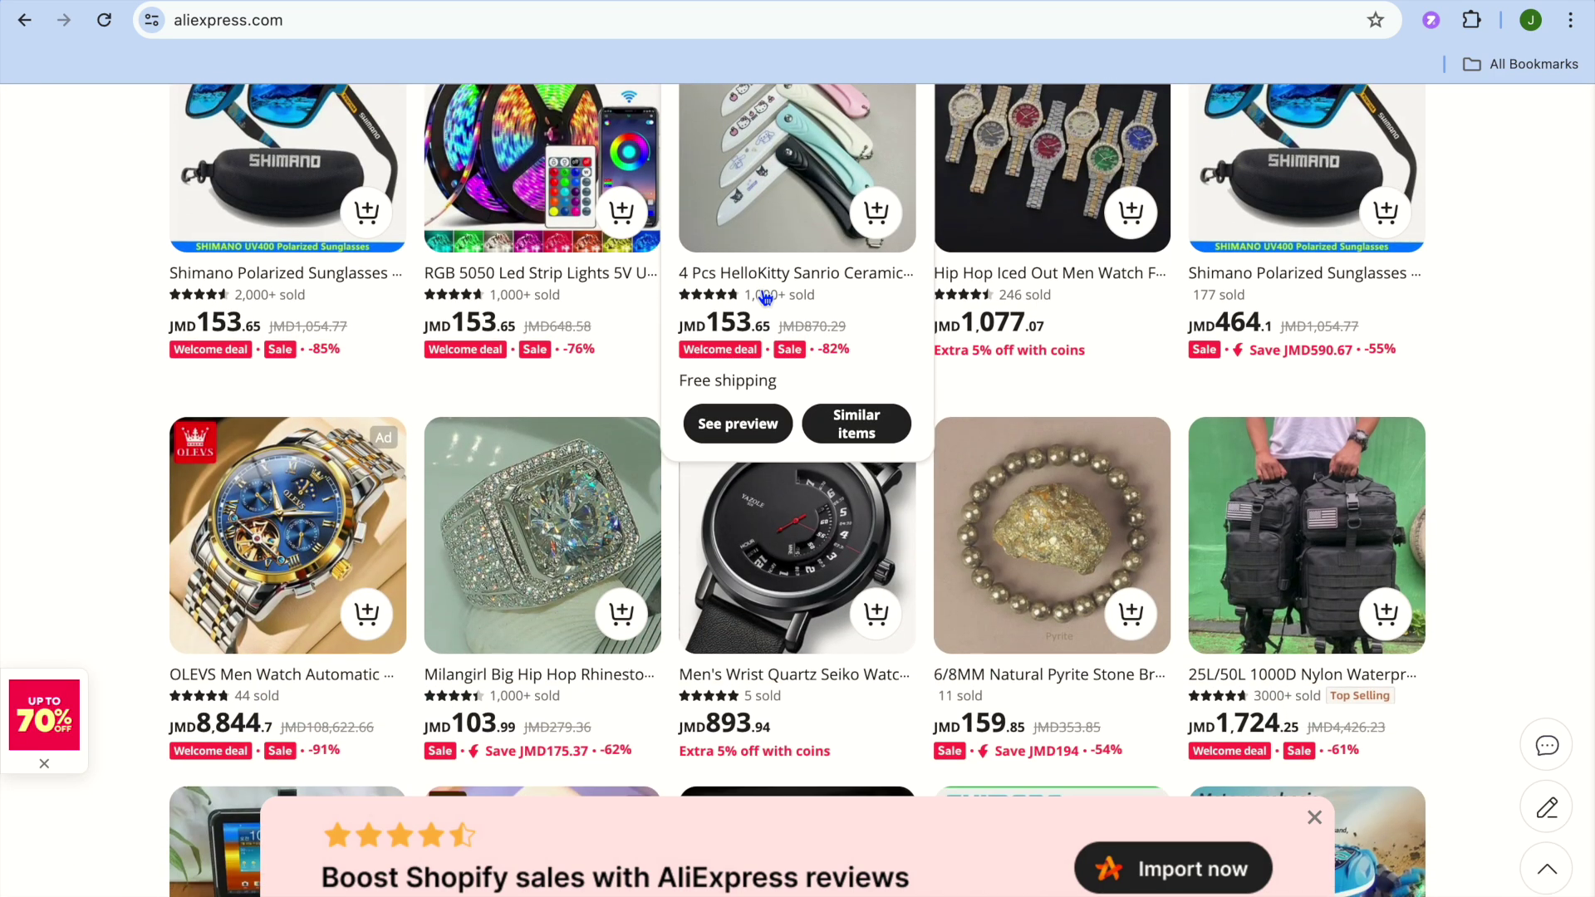
click(300, 510)
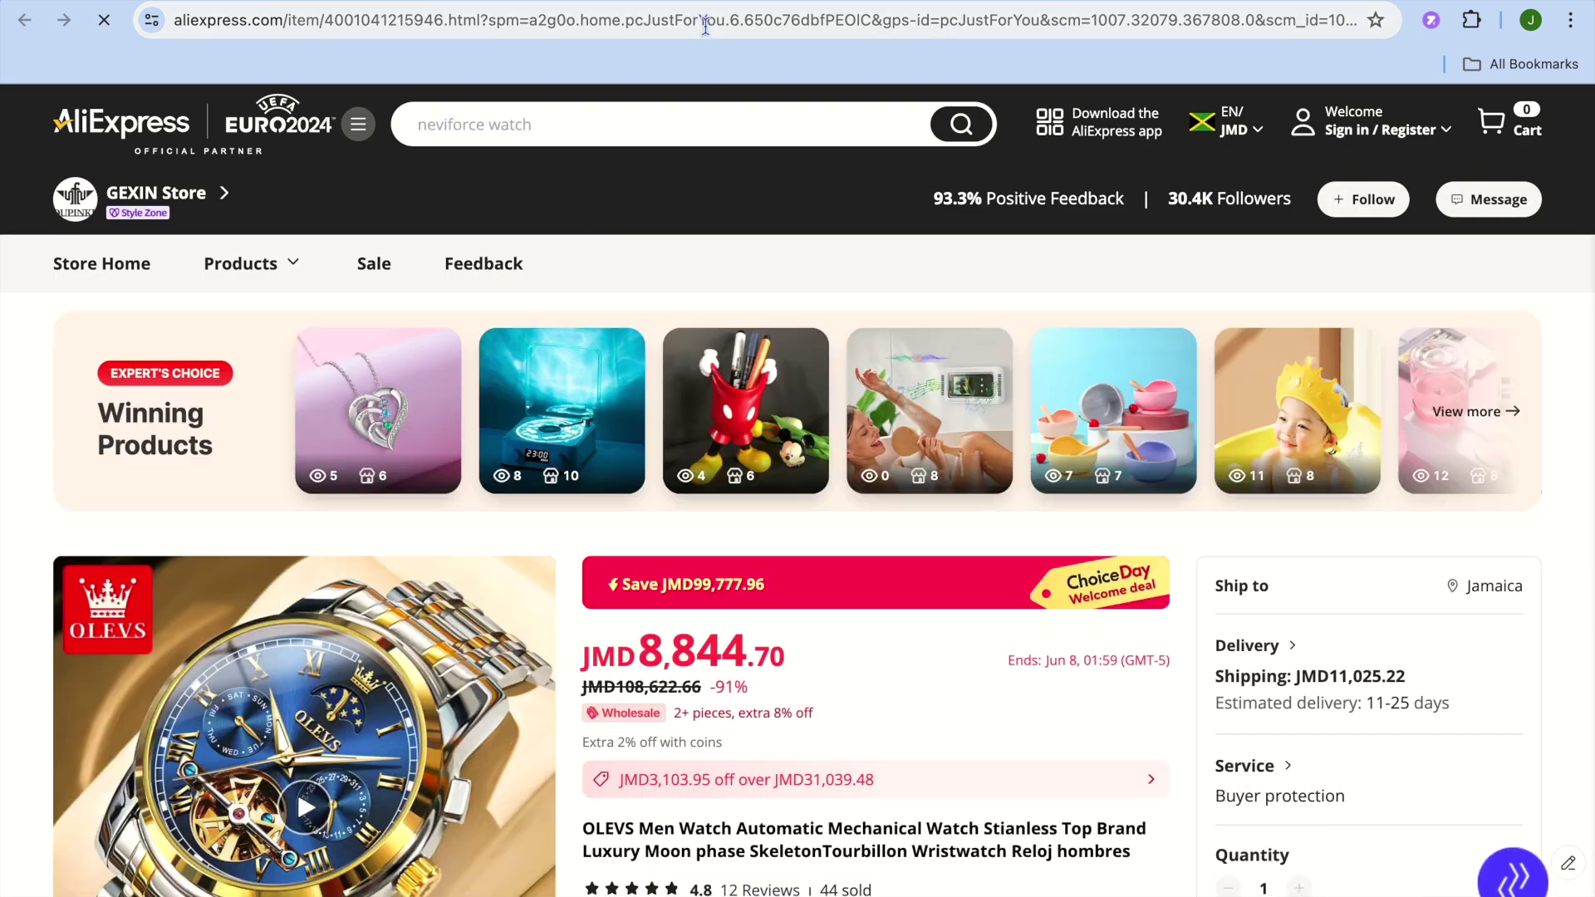
Step: Copy the watch listing's address and return to PagePilot's product source form
click(705, 18)
right_click(706, 18)
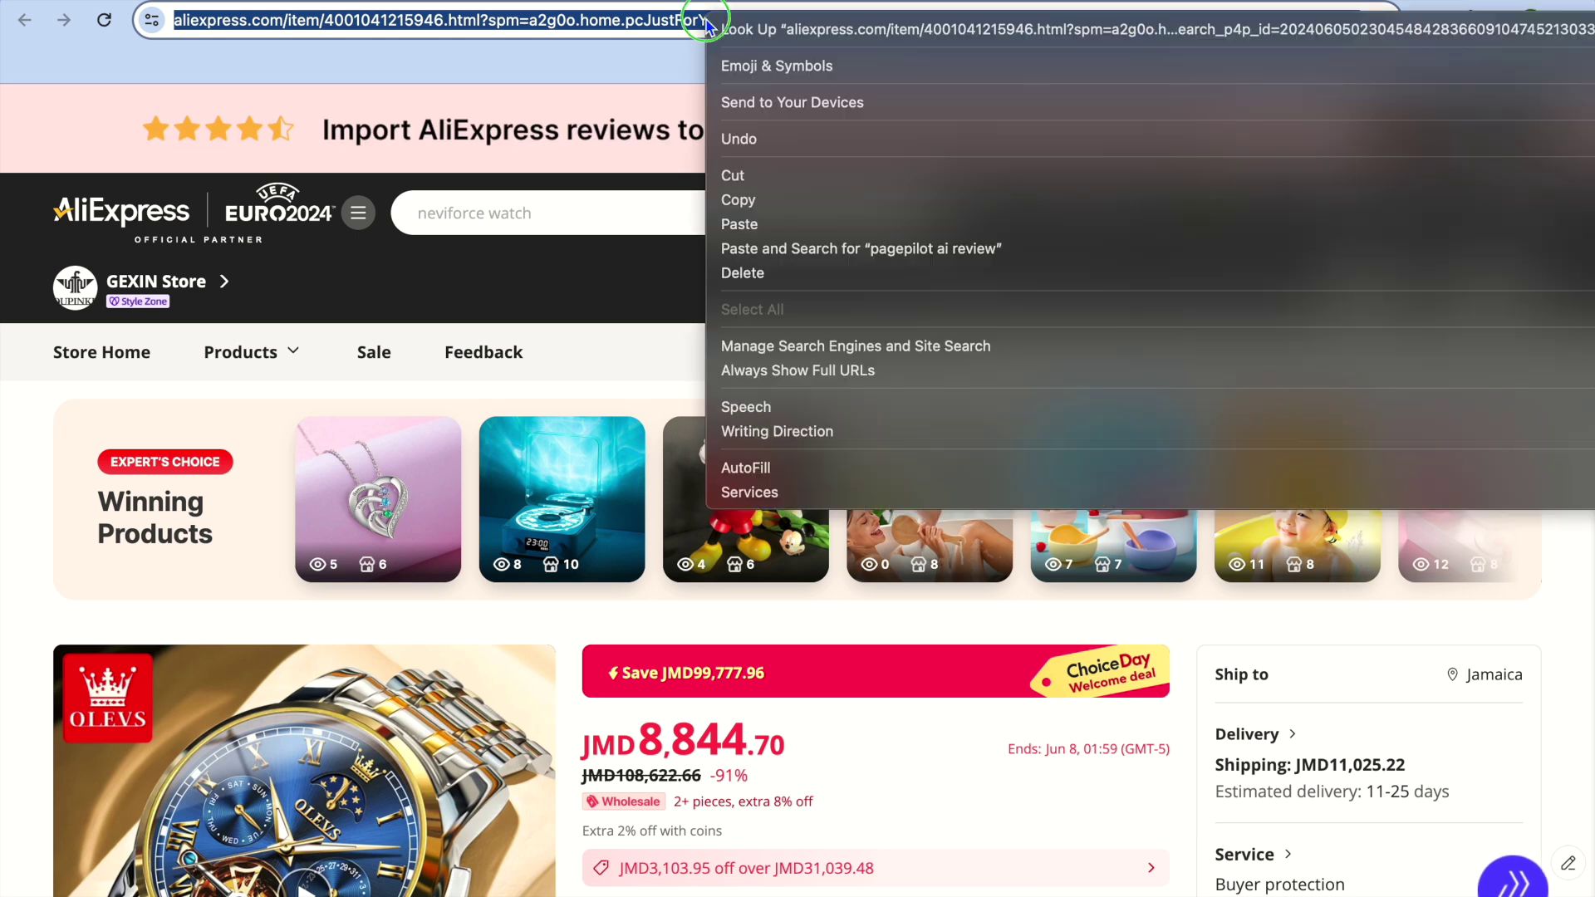
click(768, 207)
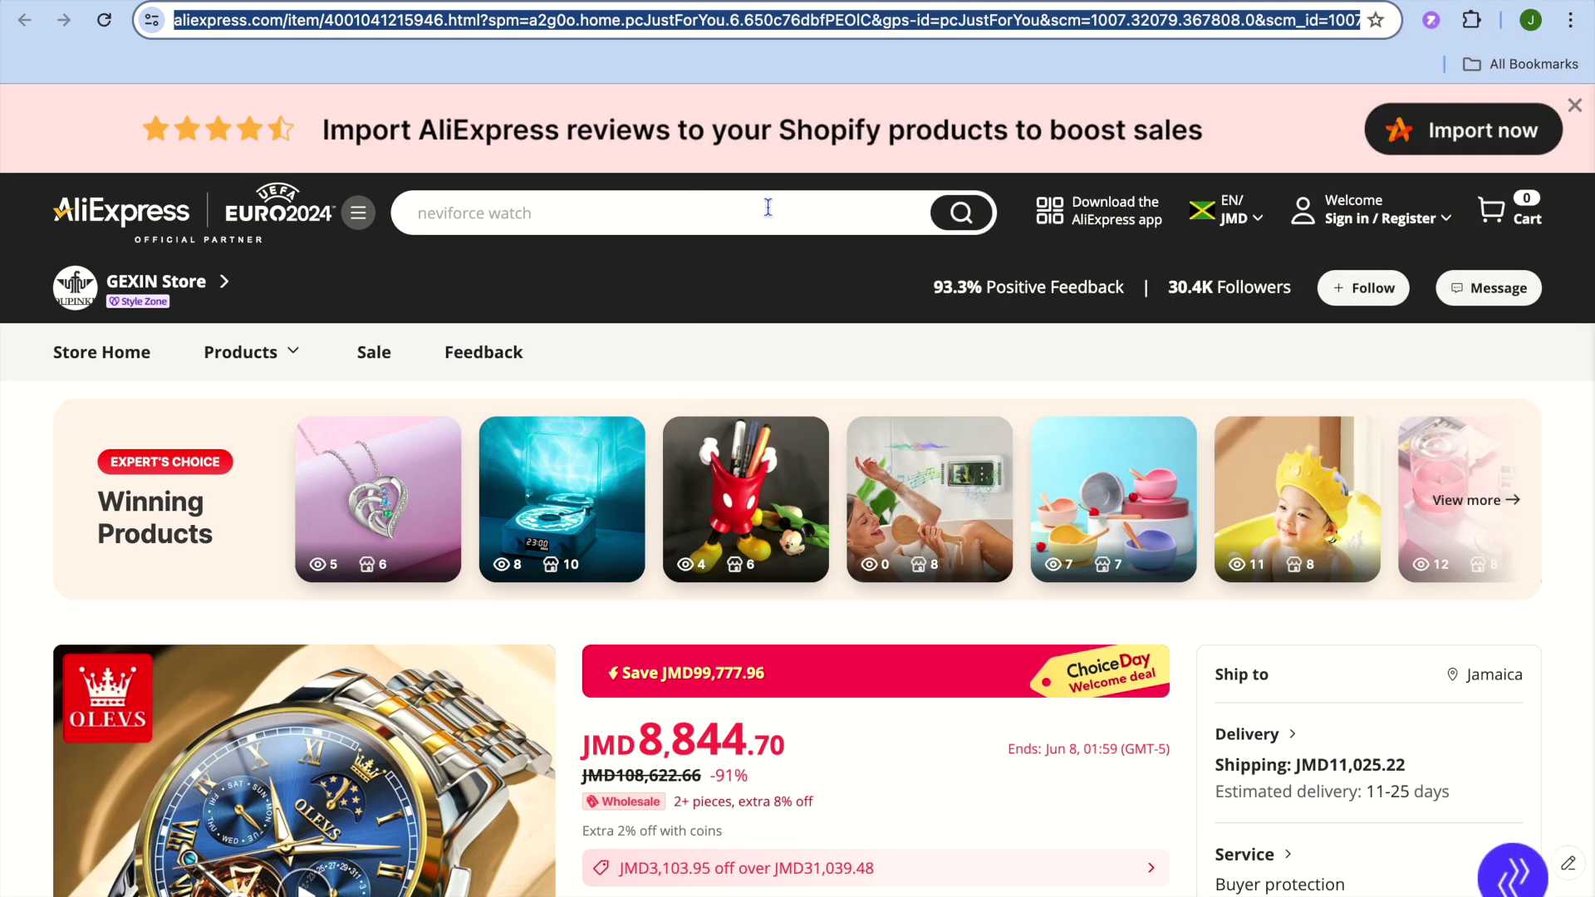
key(ctrl+Tab)
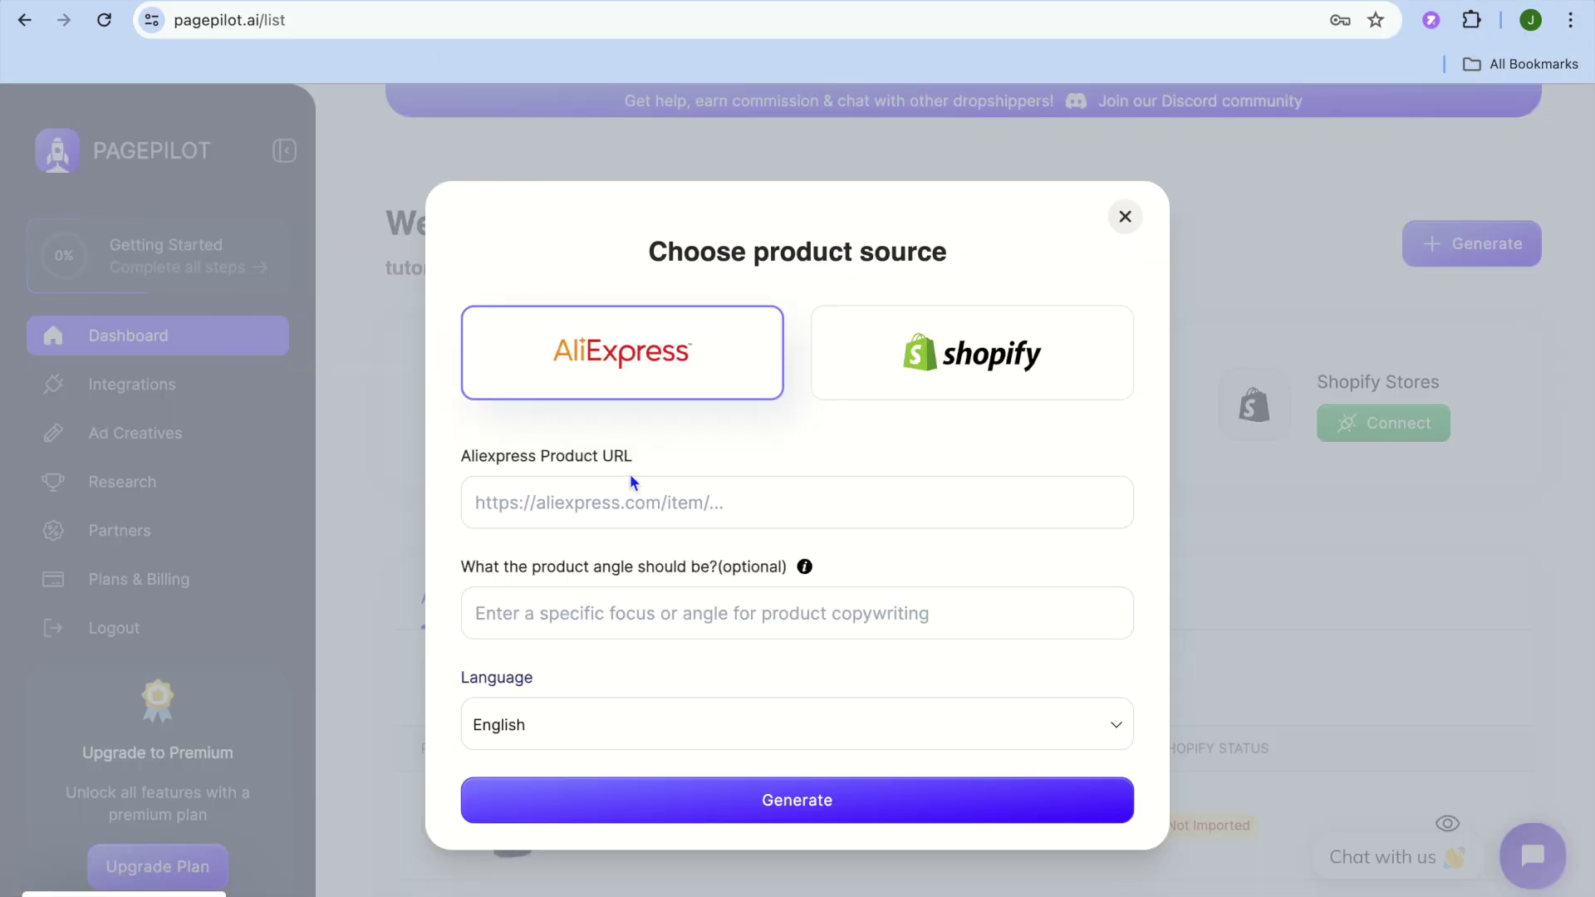
Step: Paste the OLEVS watch's AliExpress link into the Product URL field and generate the page
click(616, 510)
right_click(611, 502)
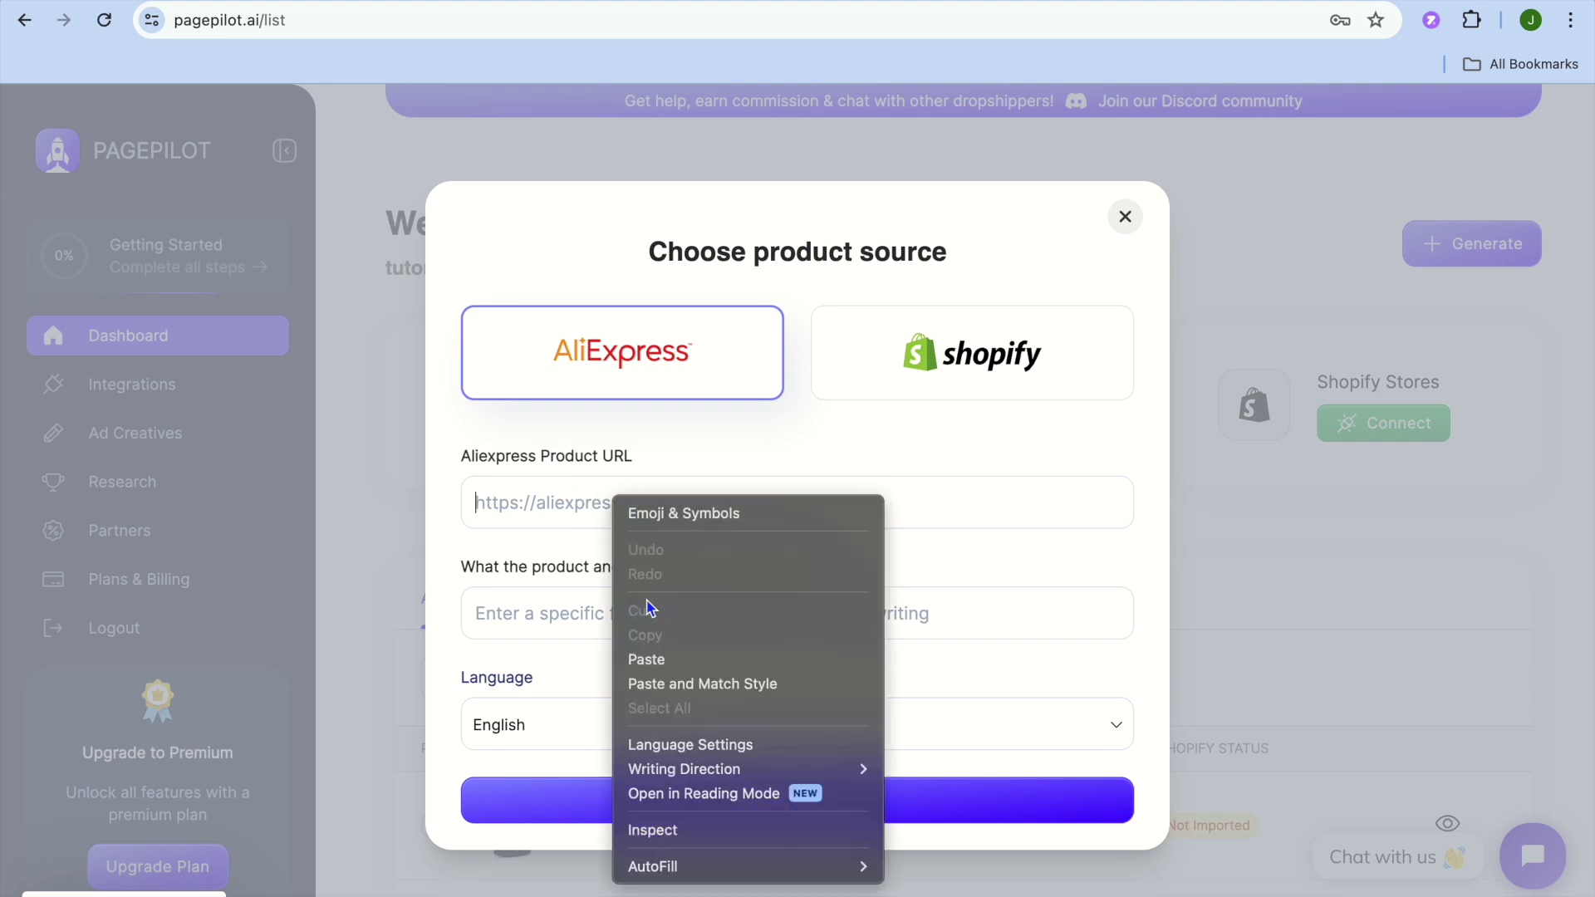
click(656, 671)
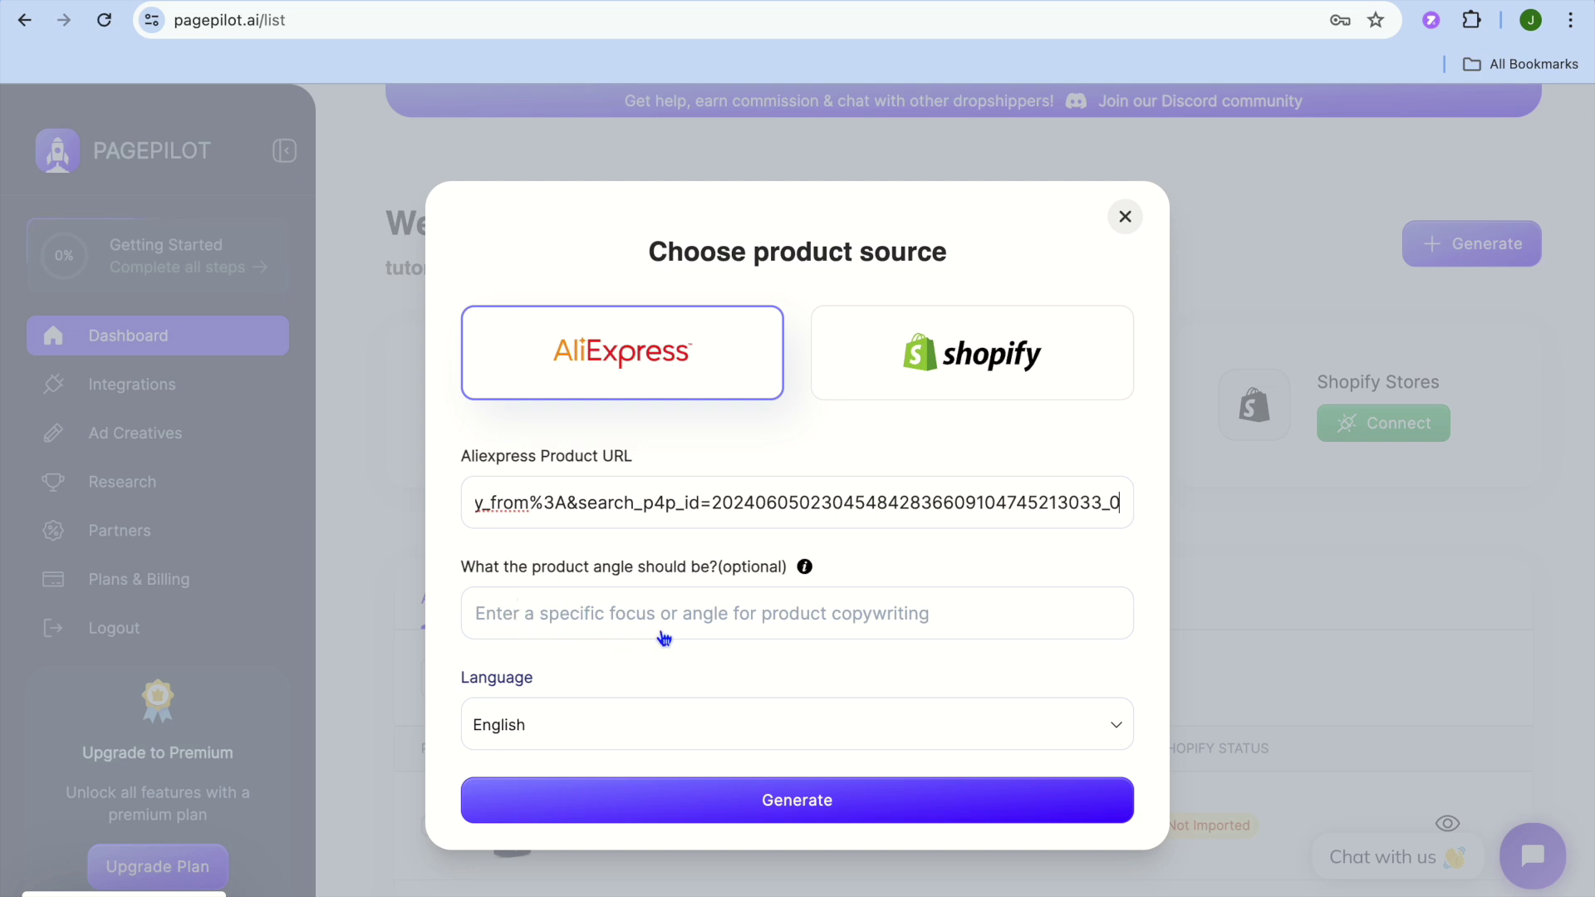
click(729, 618)
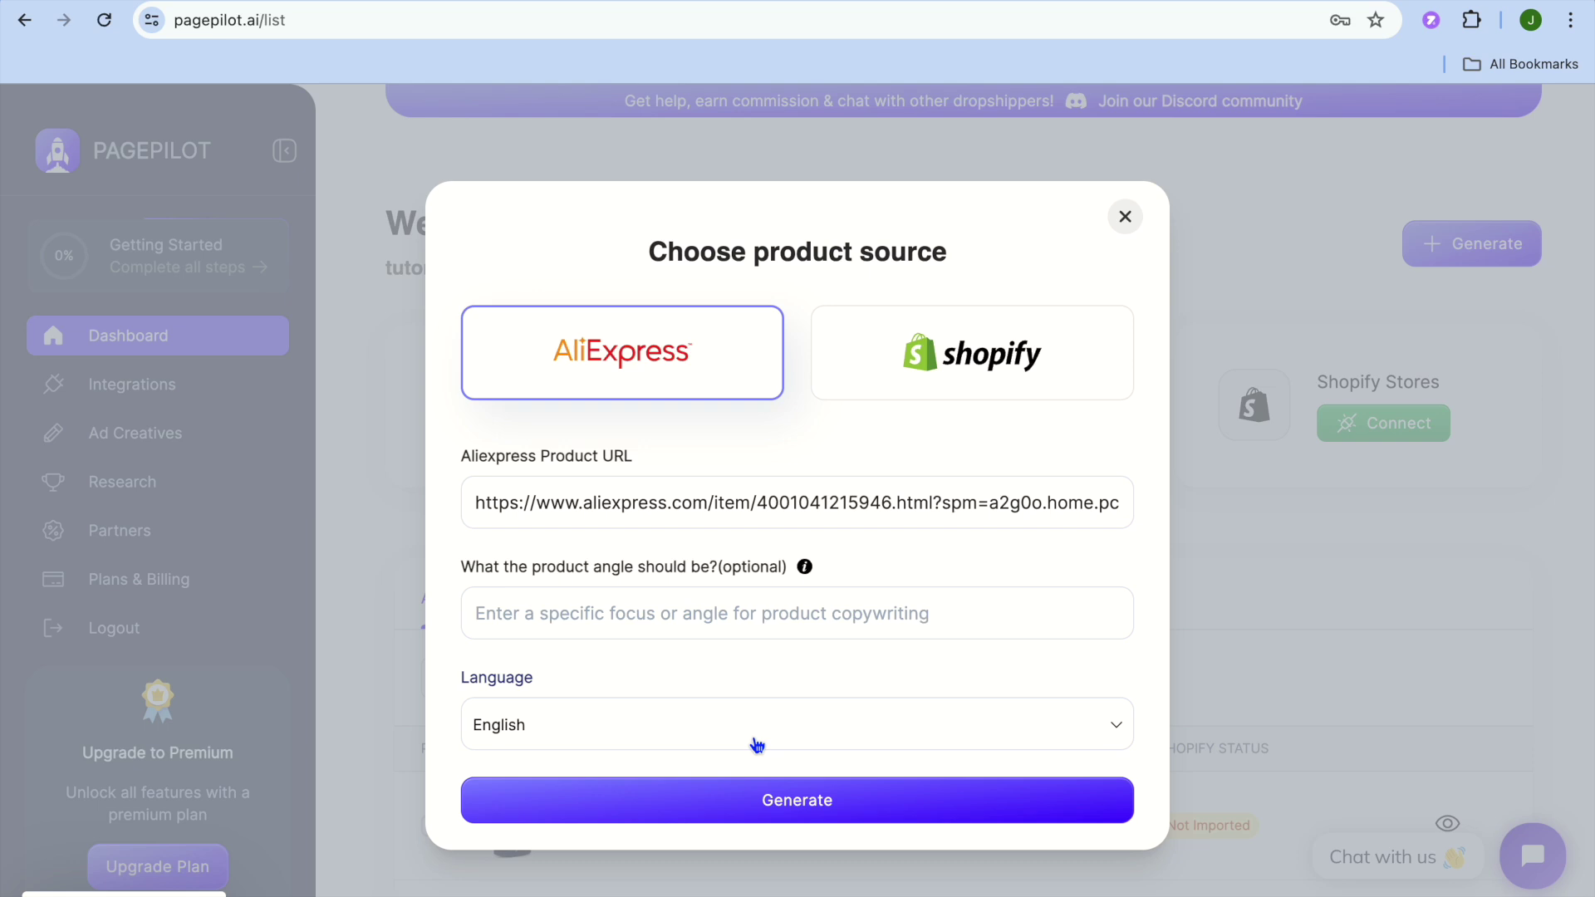
click(791, 804)
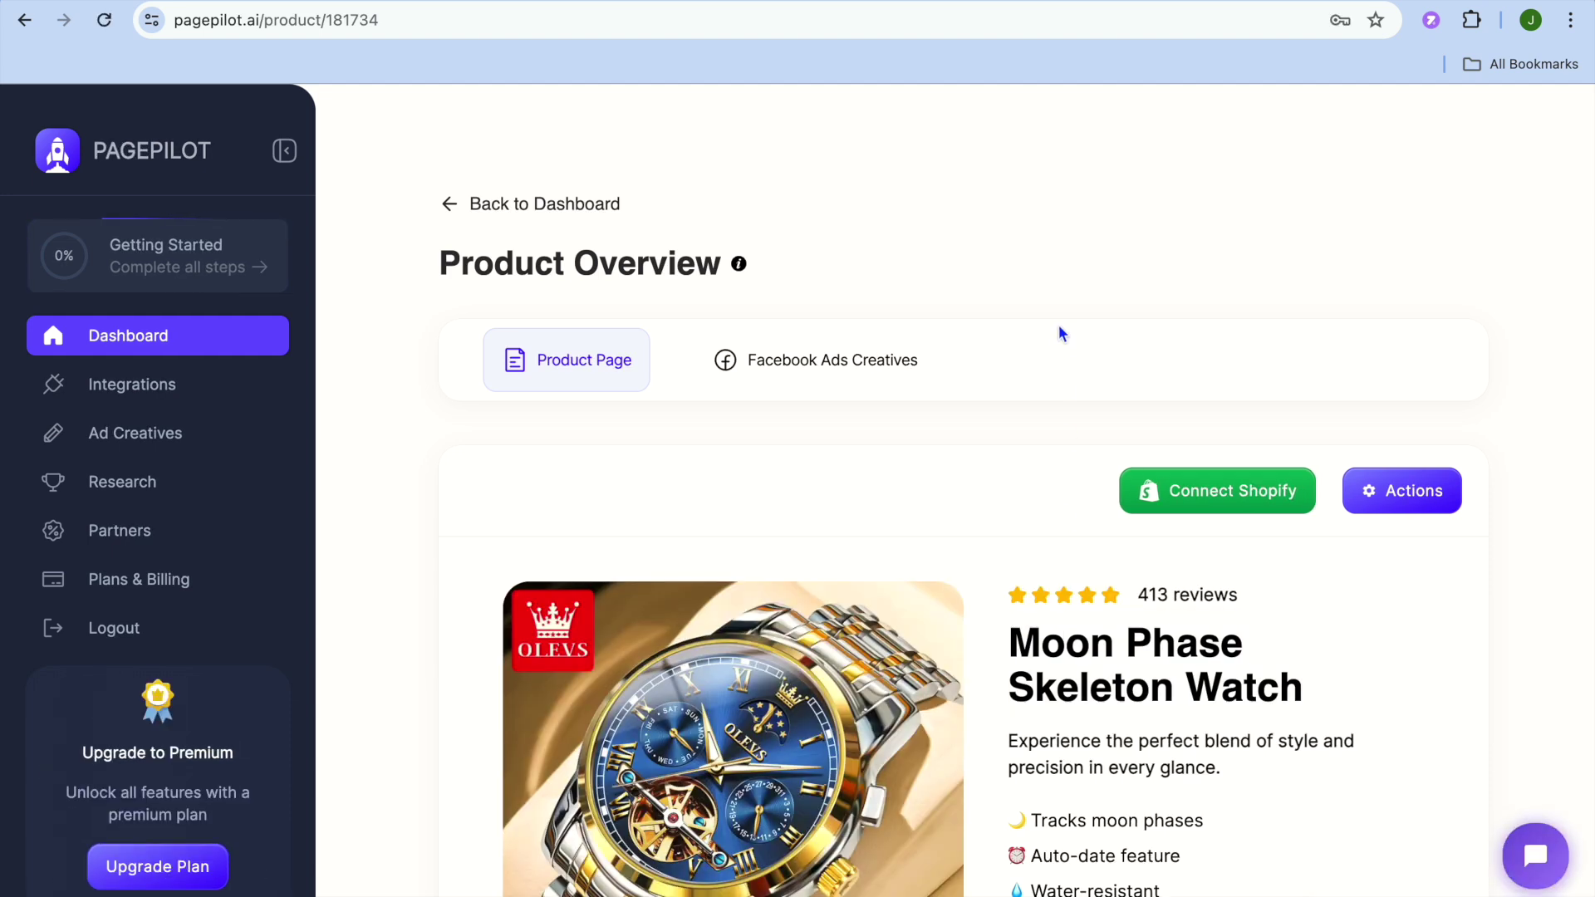
key(ctrl+Tab)
scroll(934, 440, down, 8)
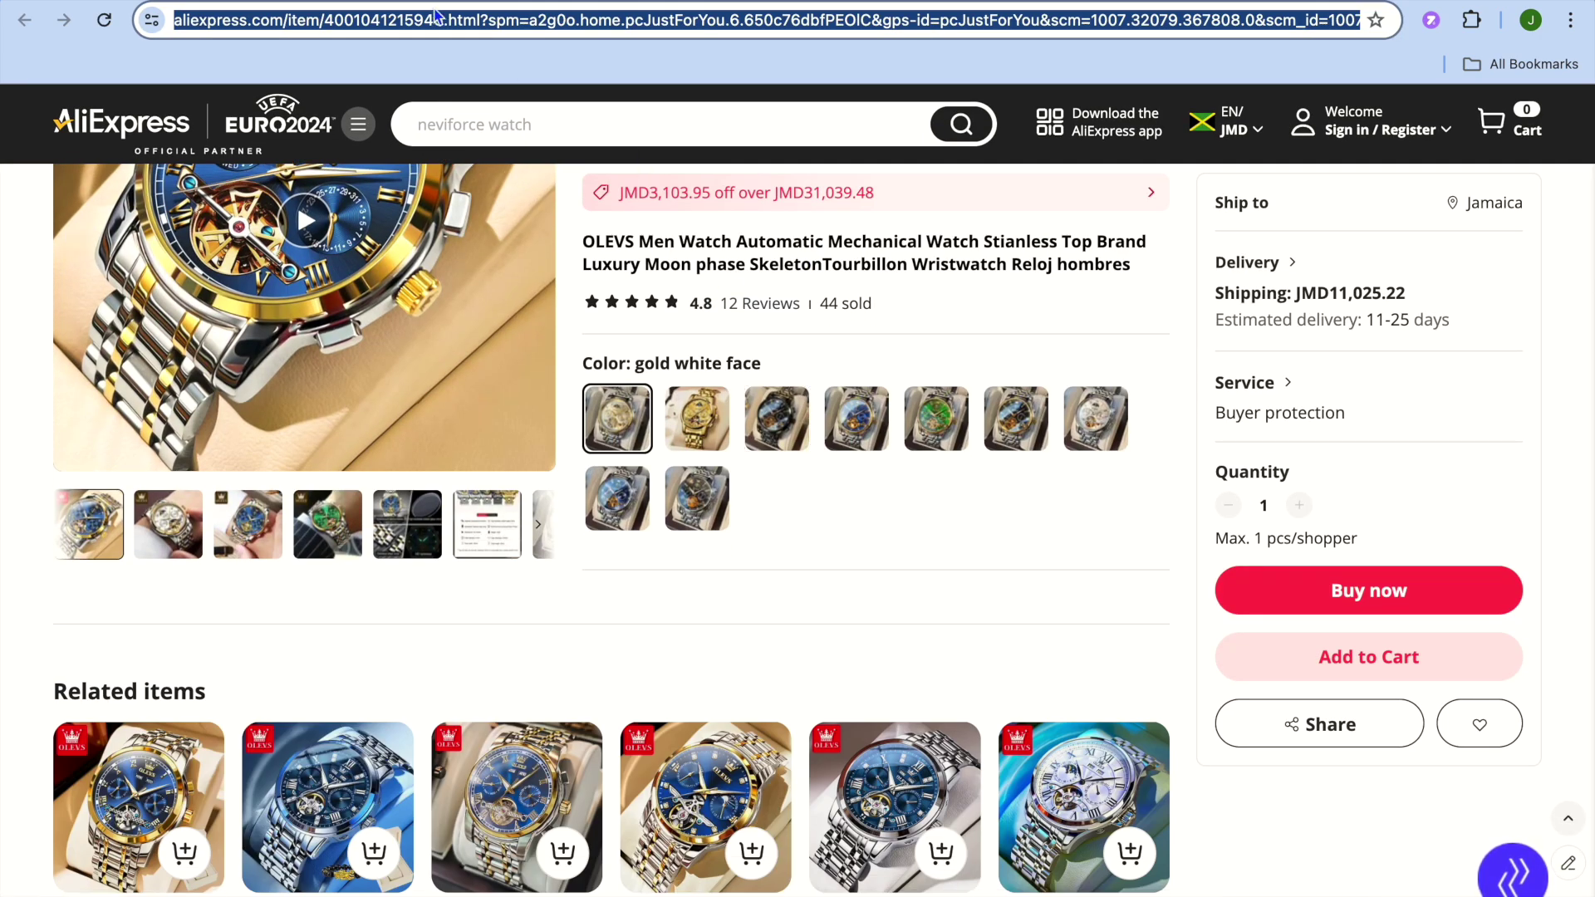
key(ctrl+Tab)
scroll(849, 354, down, 3)
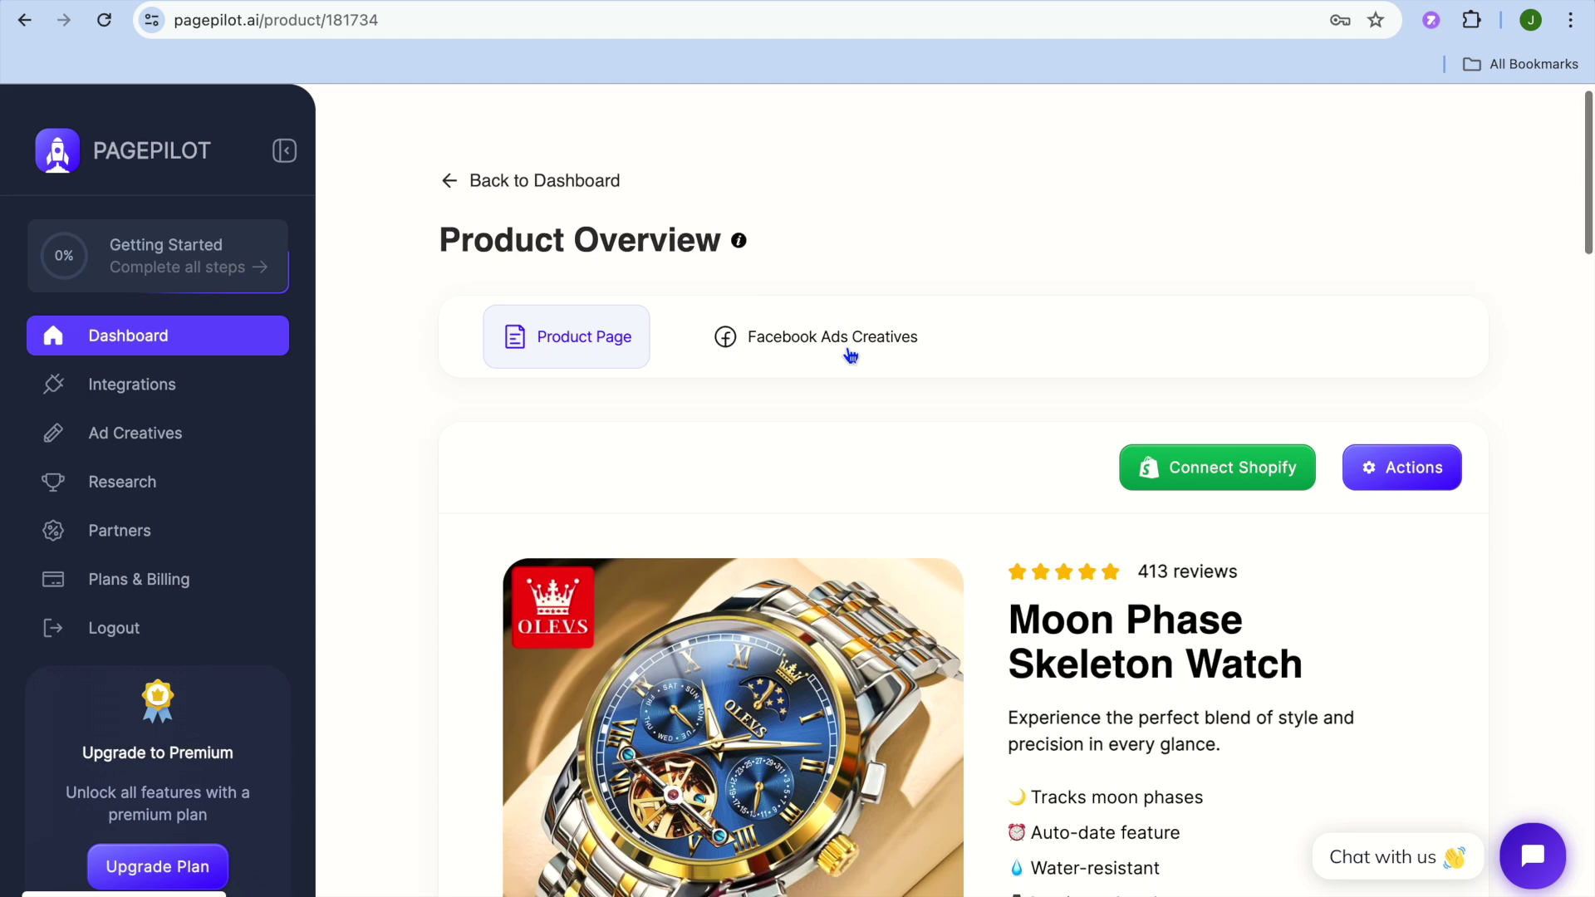
scroll(846, 347, down, 5)
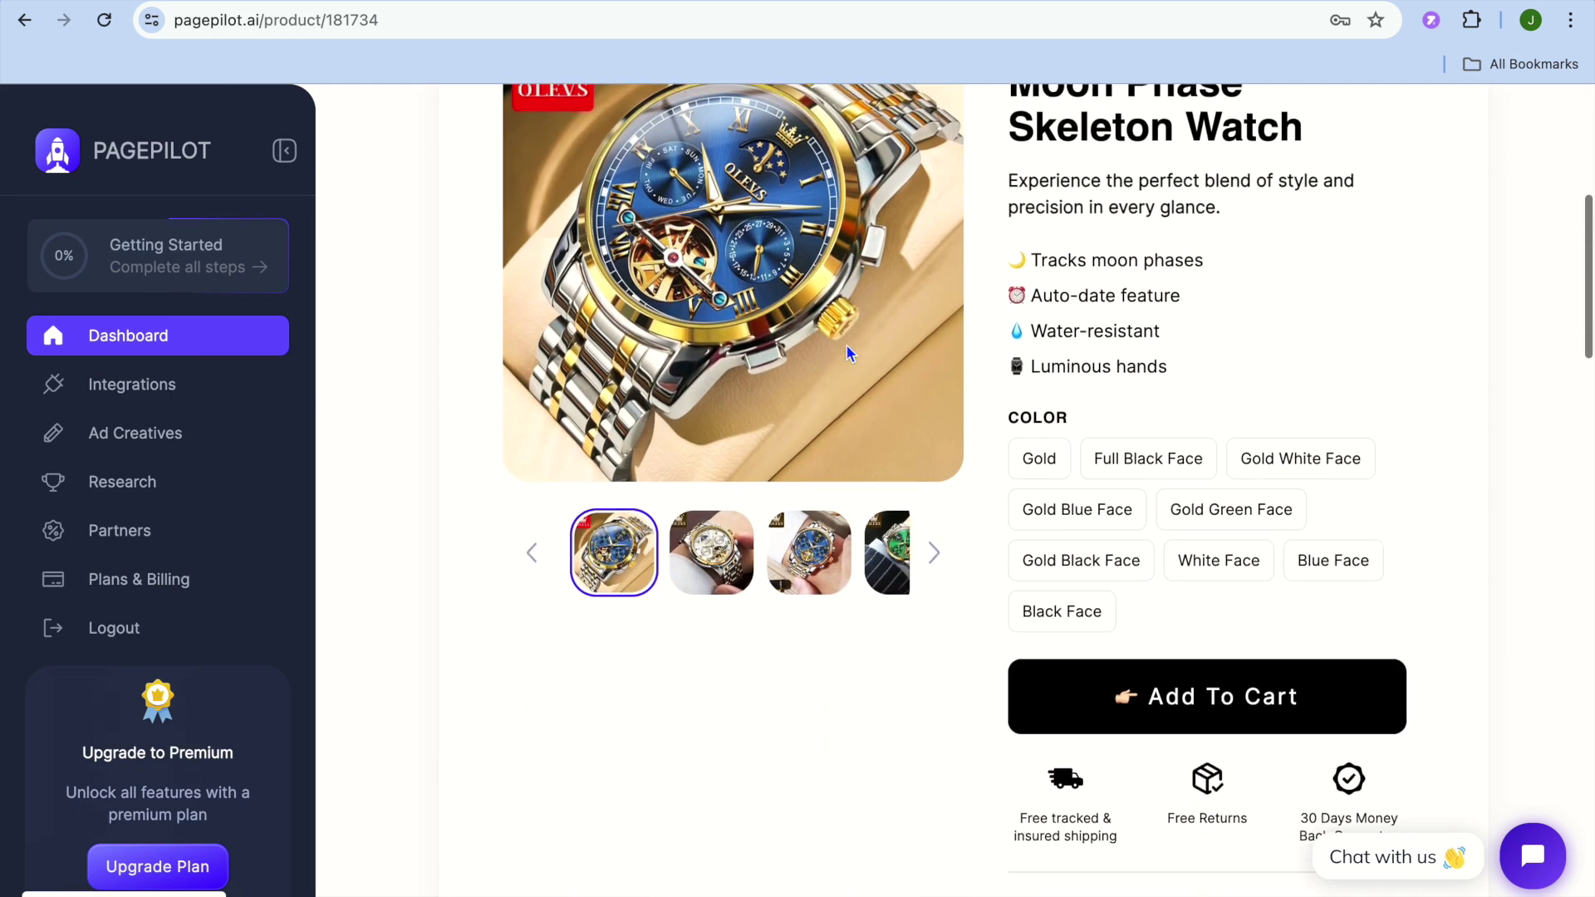
scroll(846, 344, up, 2)
scroll(847, 353, down, 1)
scroll(847, 353, down, 10)
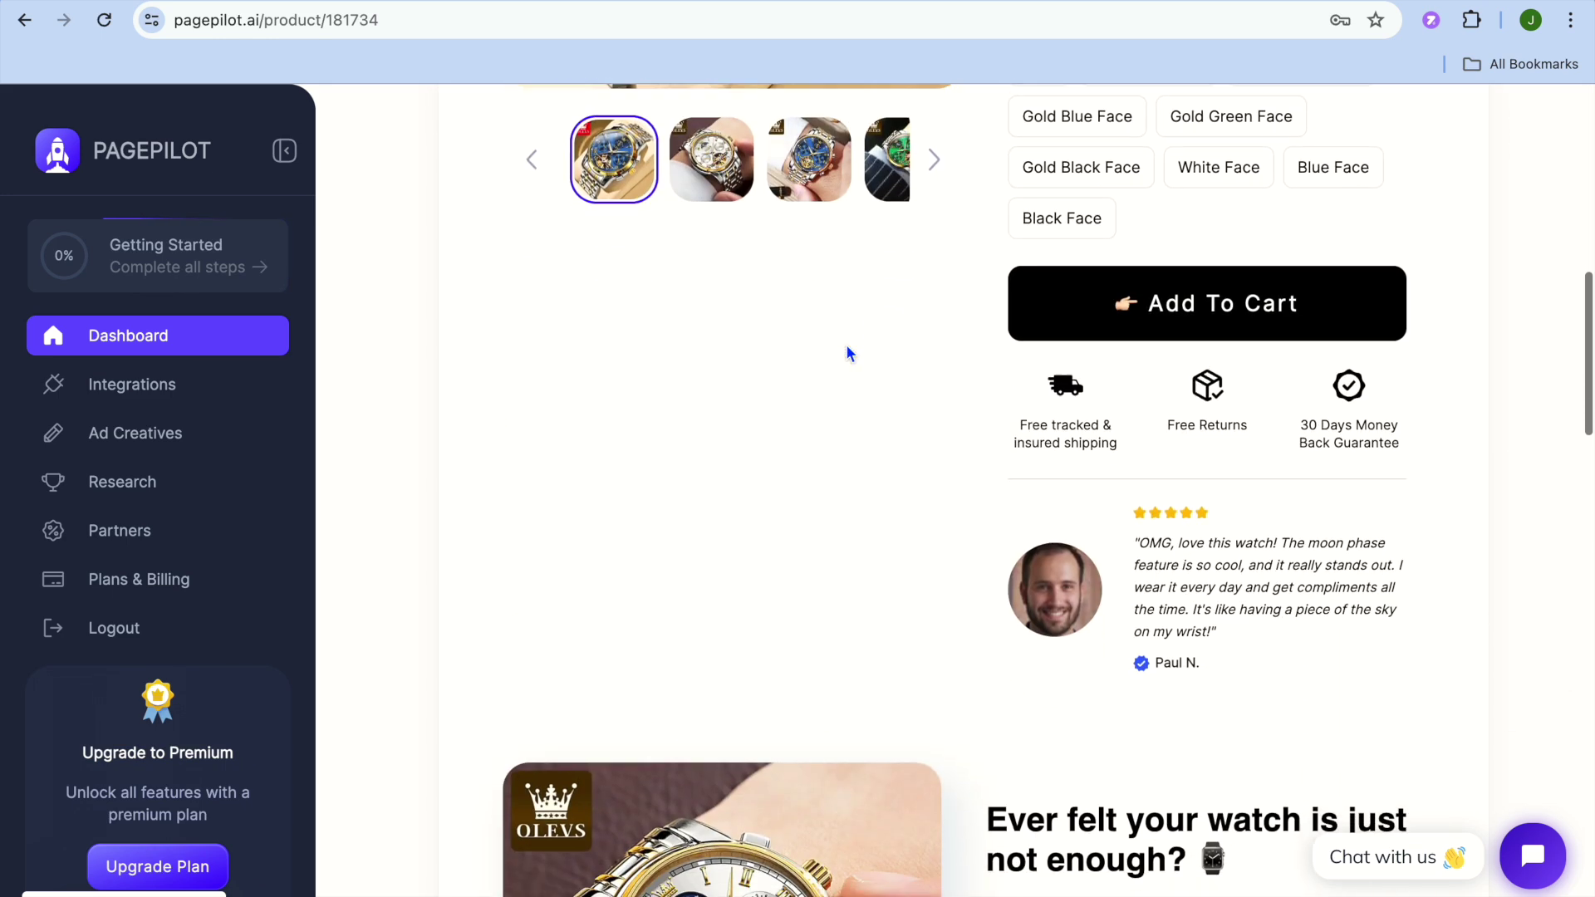
scroll(846, 344, down, 2)
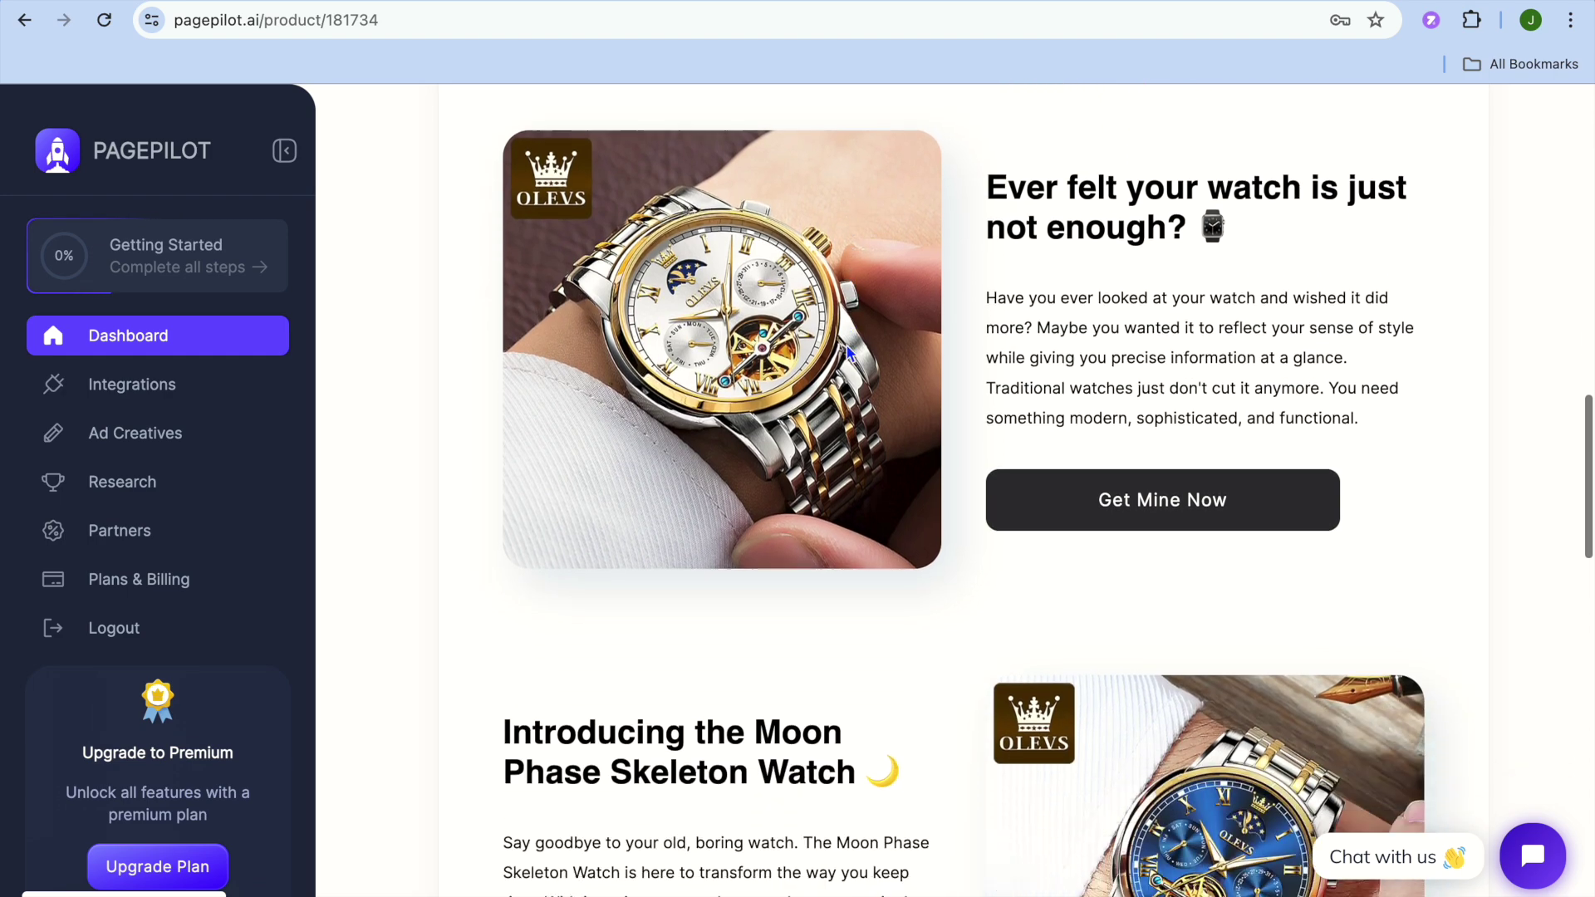
scroll(1080, 364, down, 20)
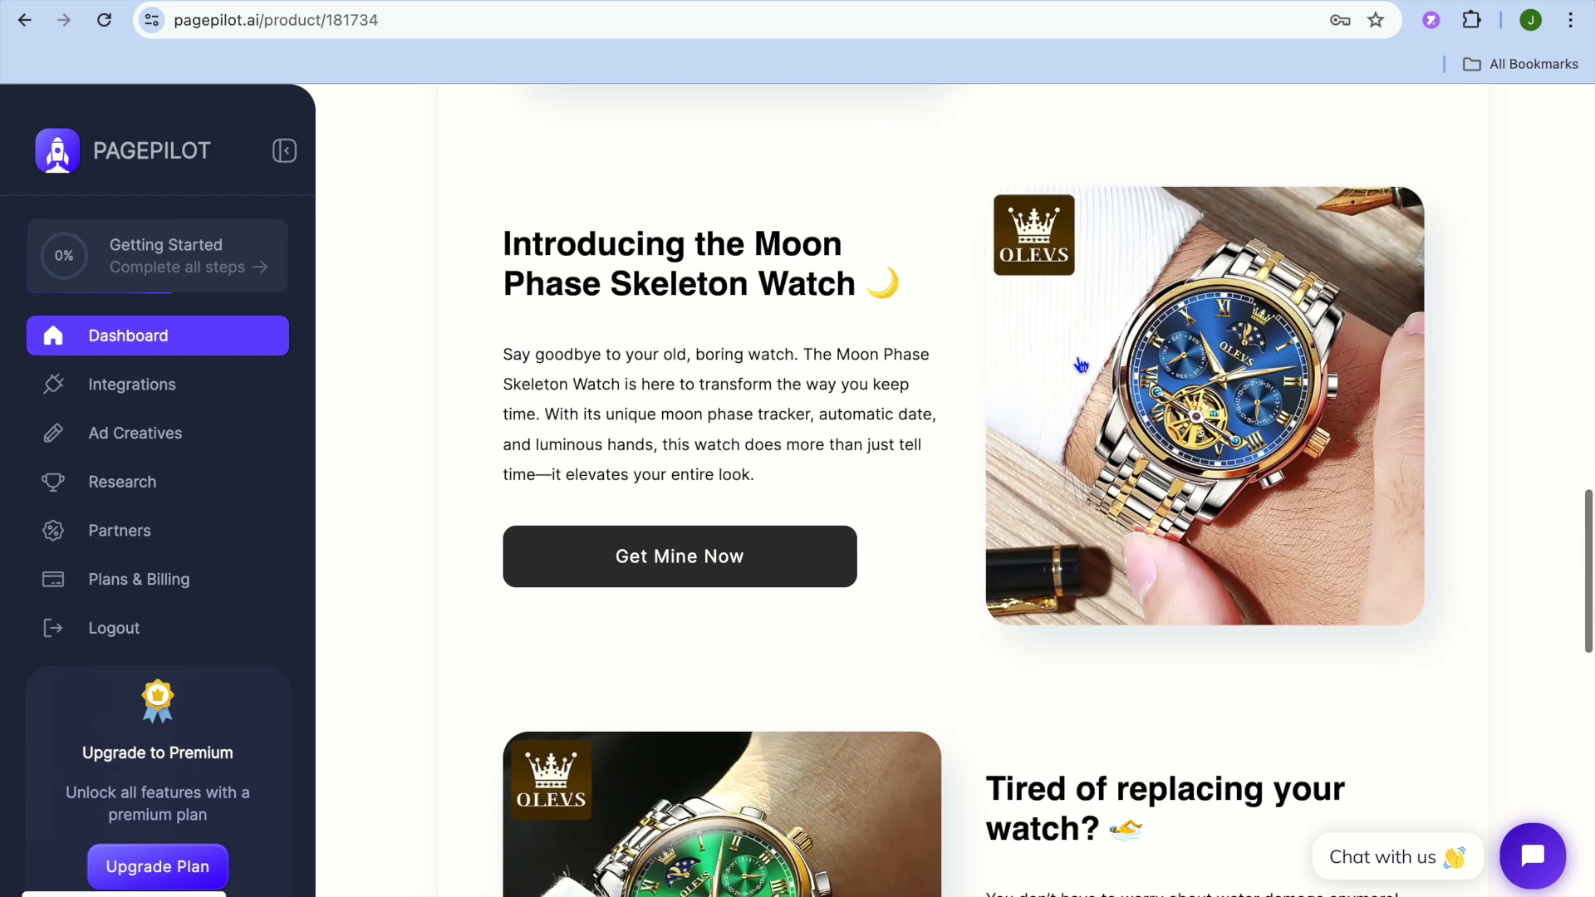
scroll(1078, 366, up, 20)
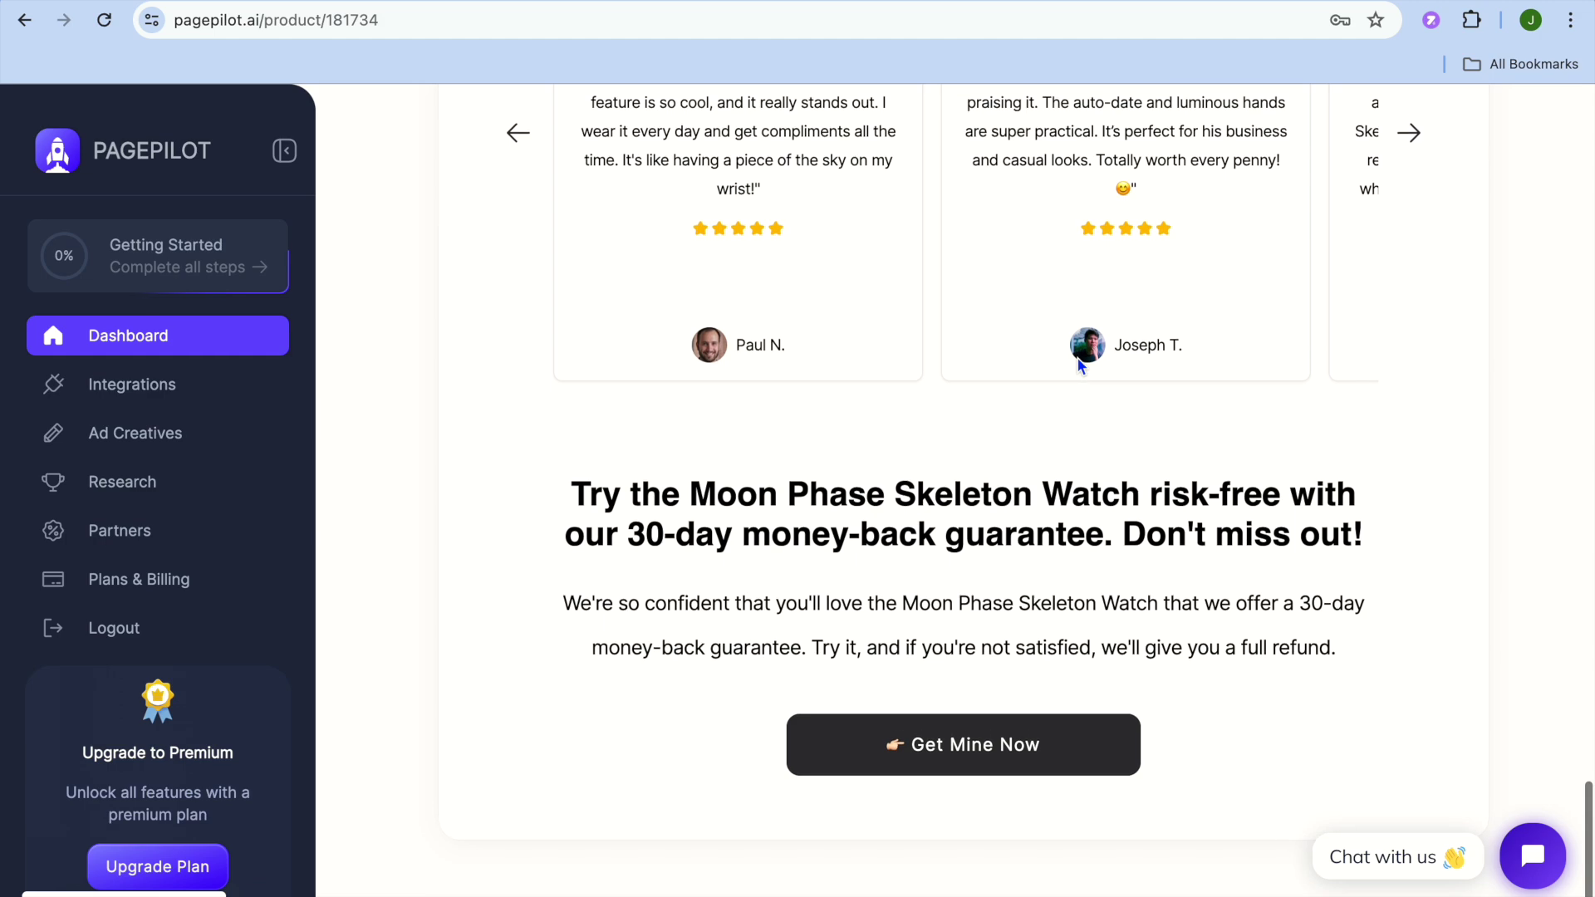
scroll(1078, 365, up, 5)
scroll(1078, 366, down, 6)
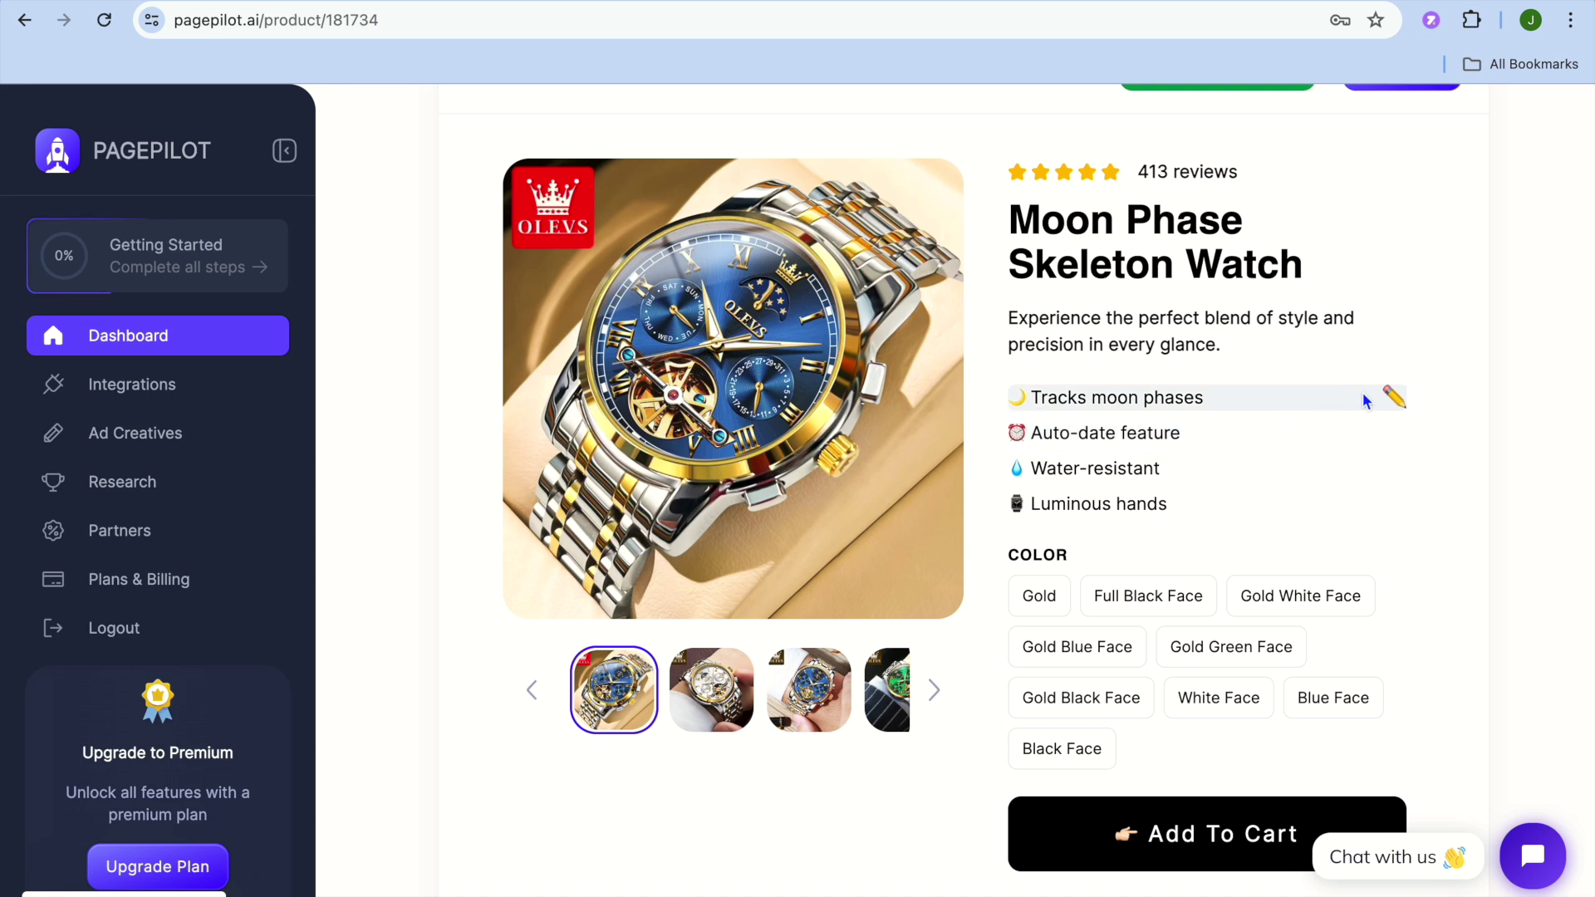
click(1396, 396)
Step: Open the "Tracks moon phases" feature line and the "Moon Phase Skeleton Watch" title for inline editing
click(1265, 429)
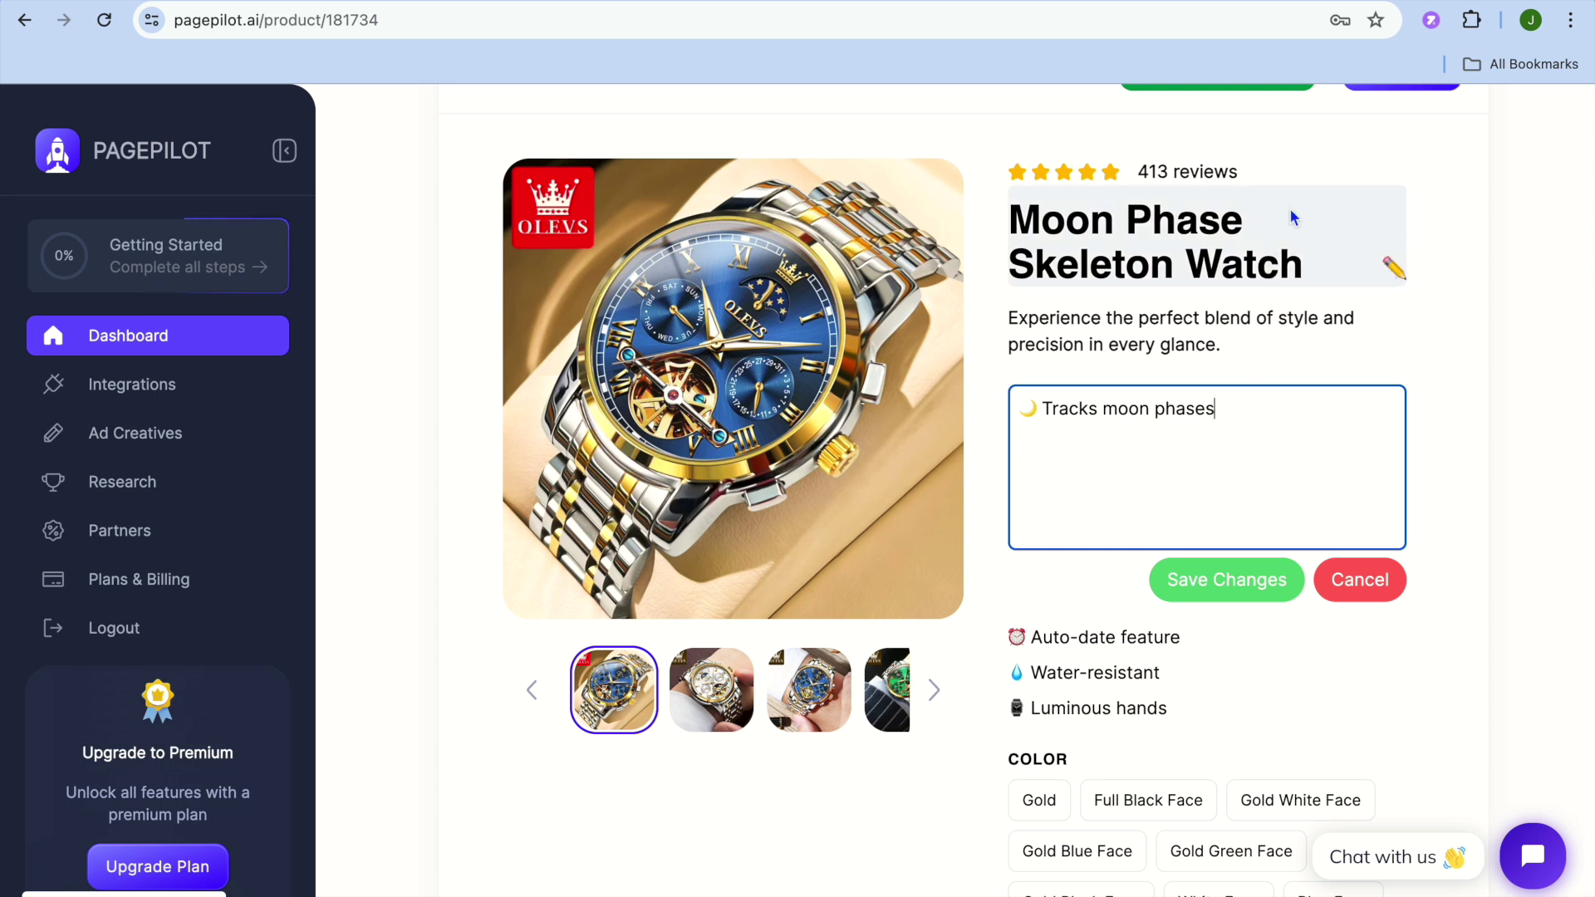
click(1394, 268)
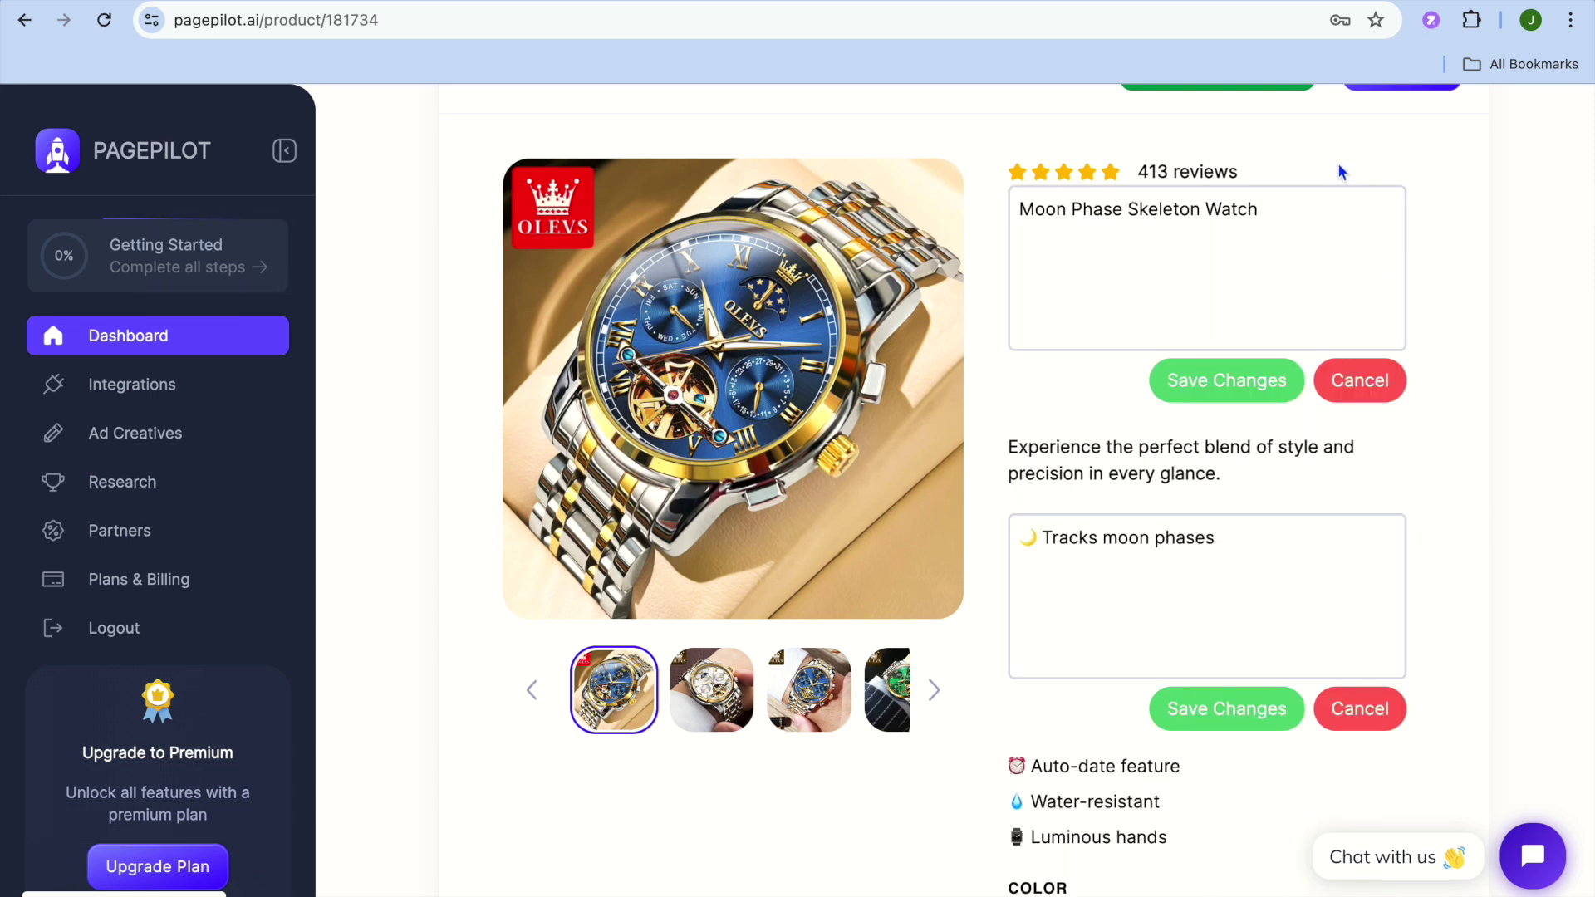
scroll(1410, 506, down, 4)
scroll(1410, 507, down, 3)
scroll(1409, 506, down, 3)
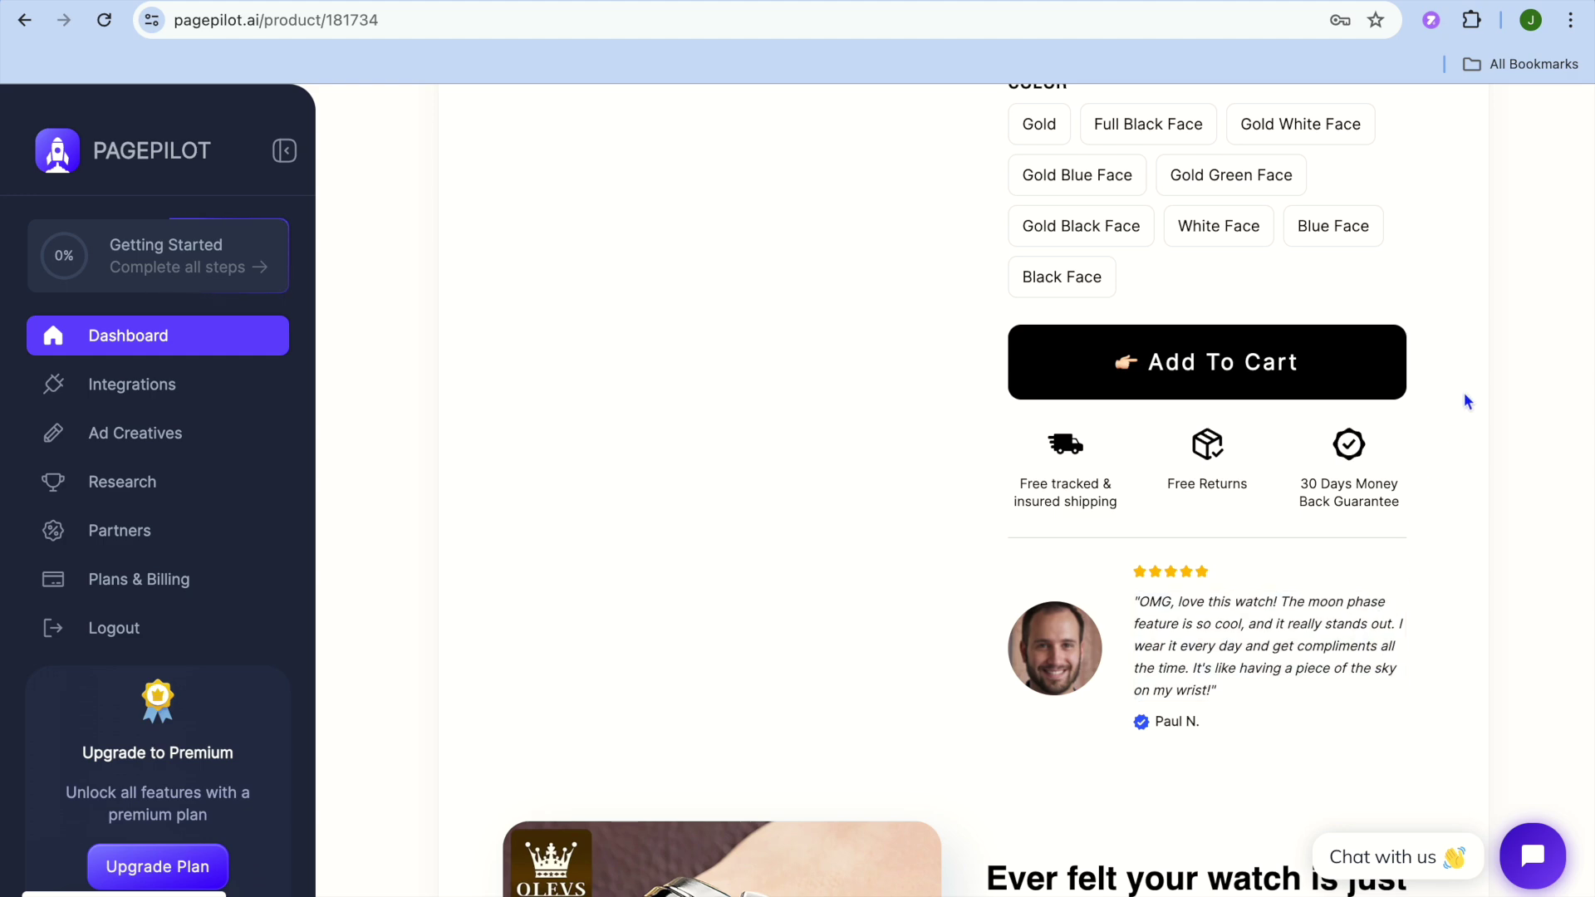
scroll(1464, 392, up, 10)
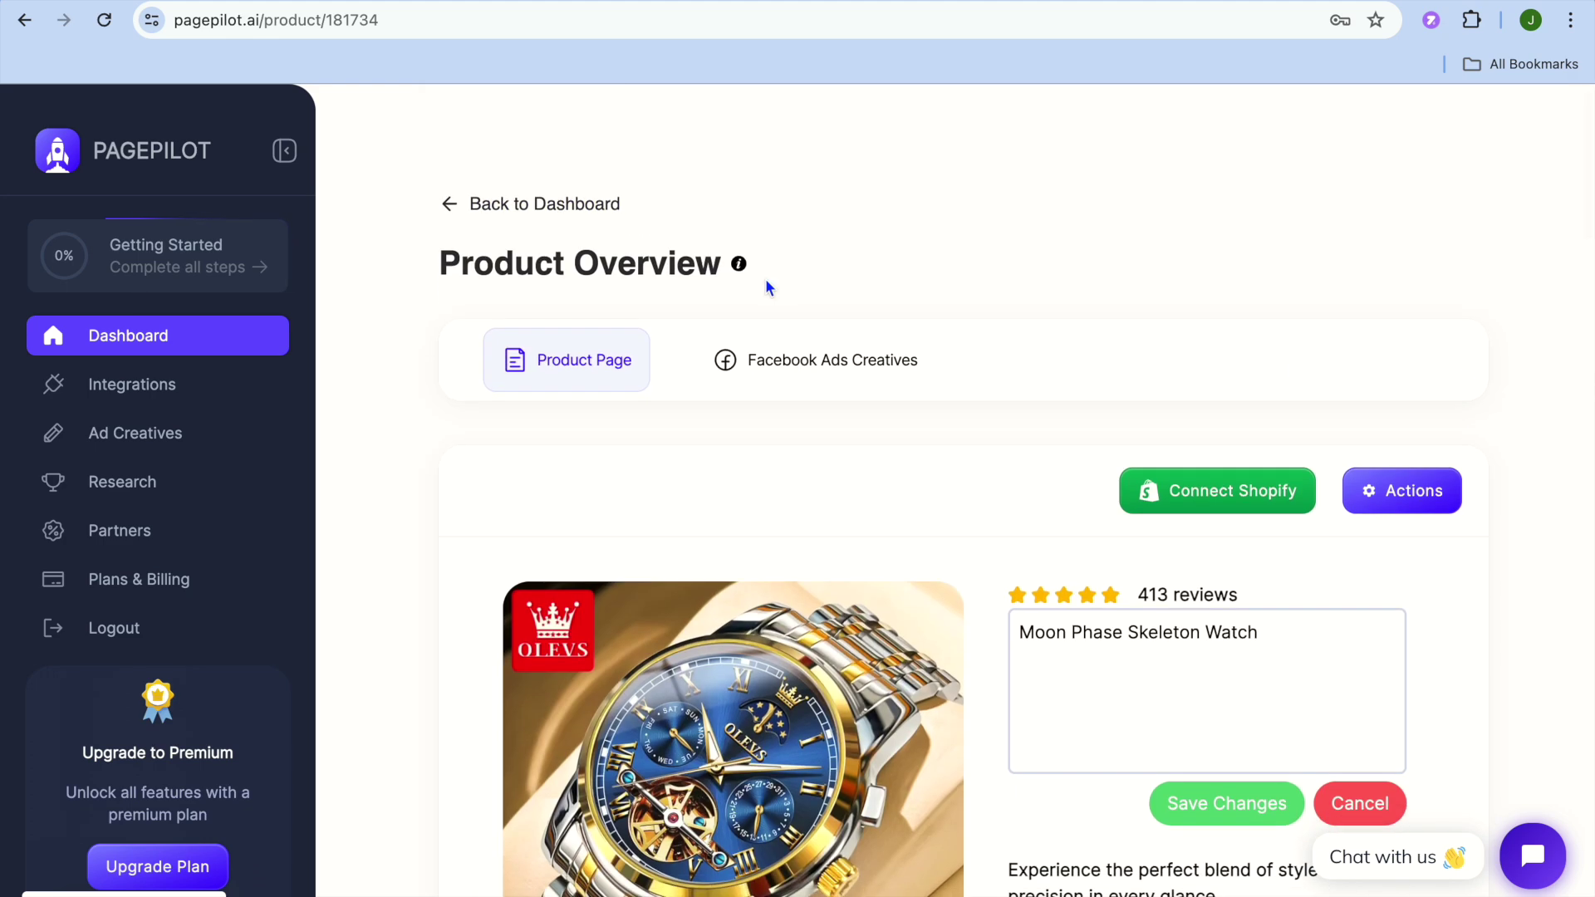
Step: View the watch's Facebook ad creatives and expand the first ad's full text
click(827, 368)
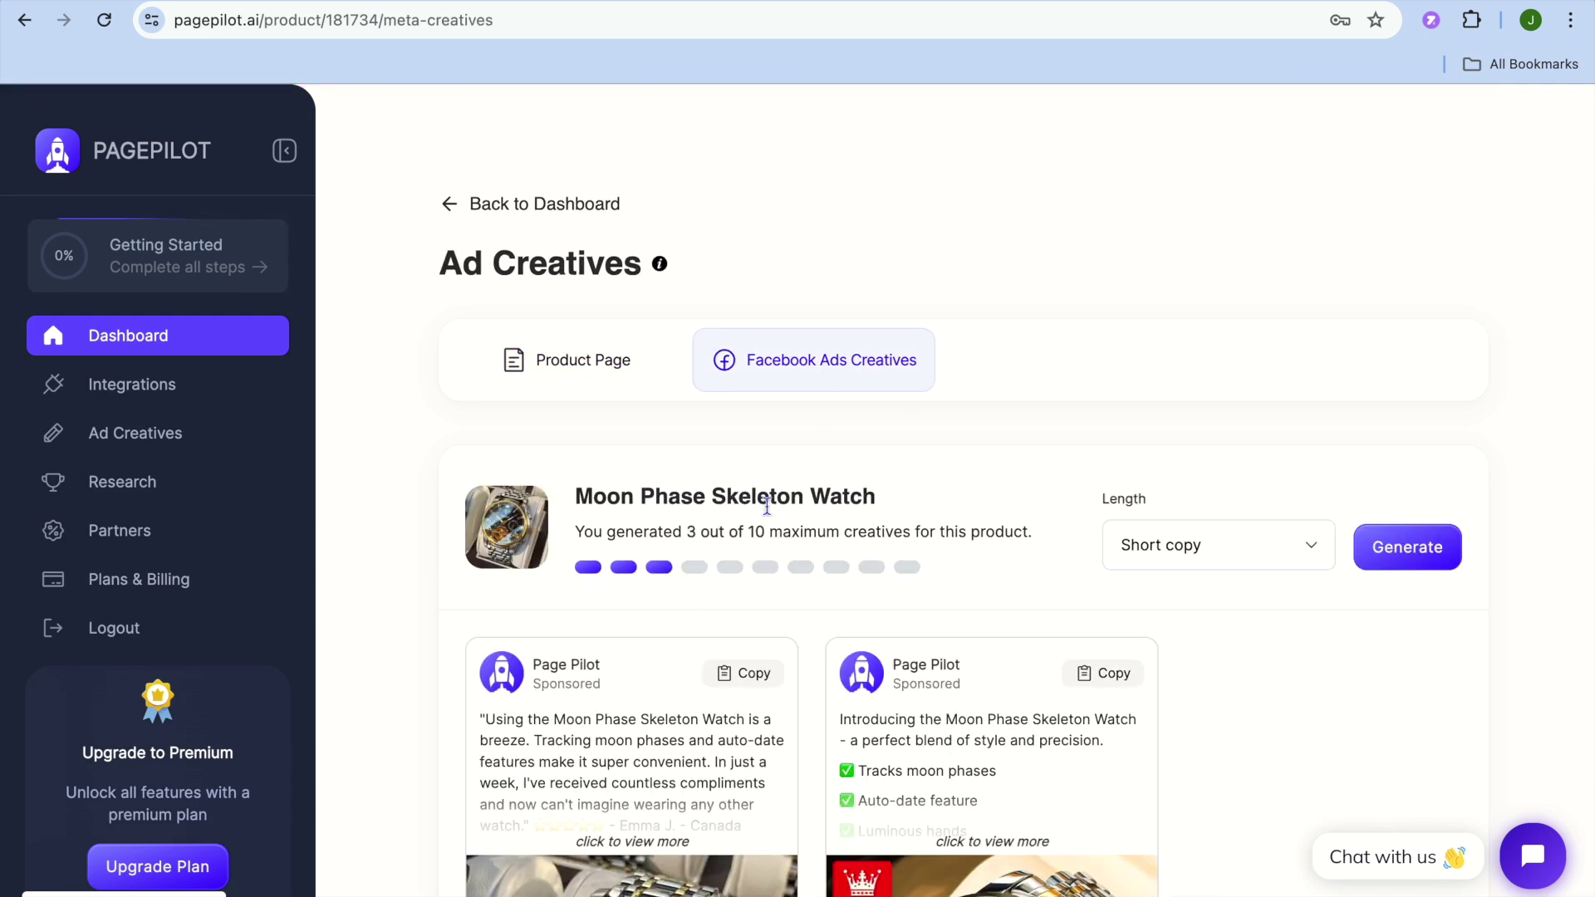
scroll(769, 499, down, 5)
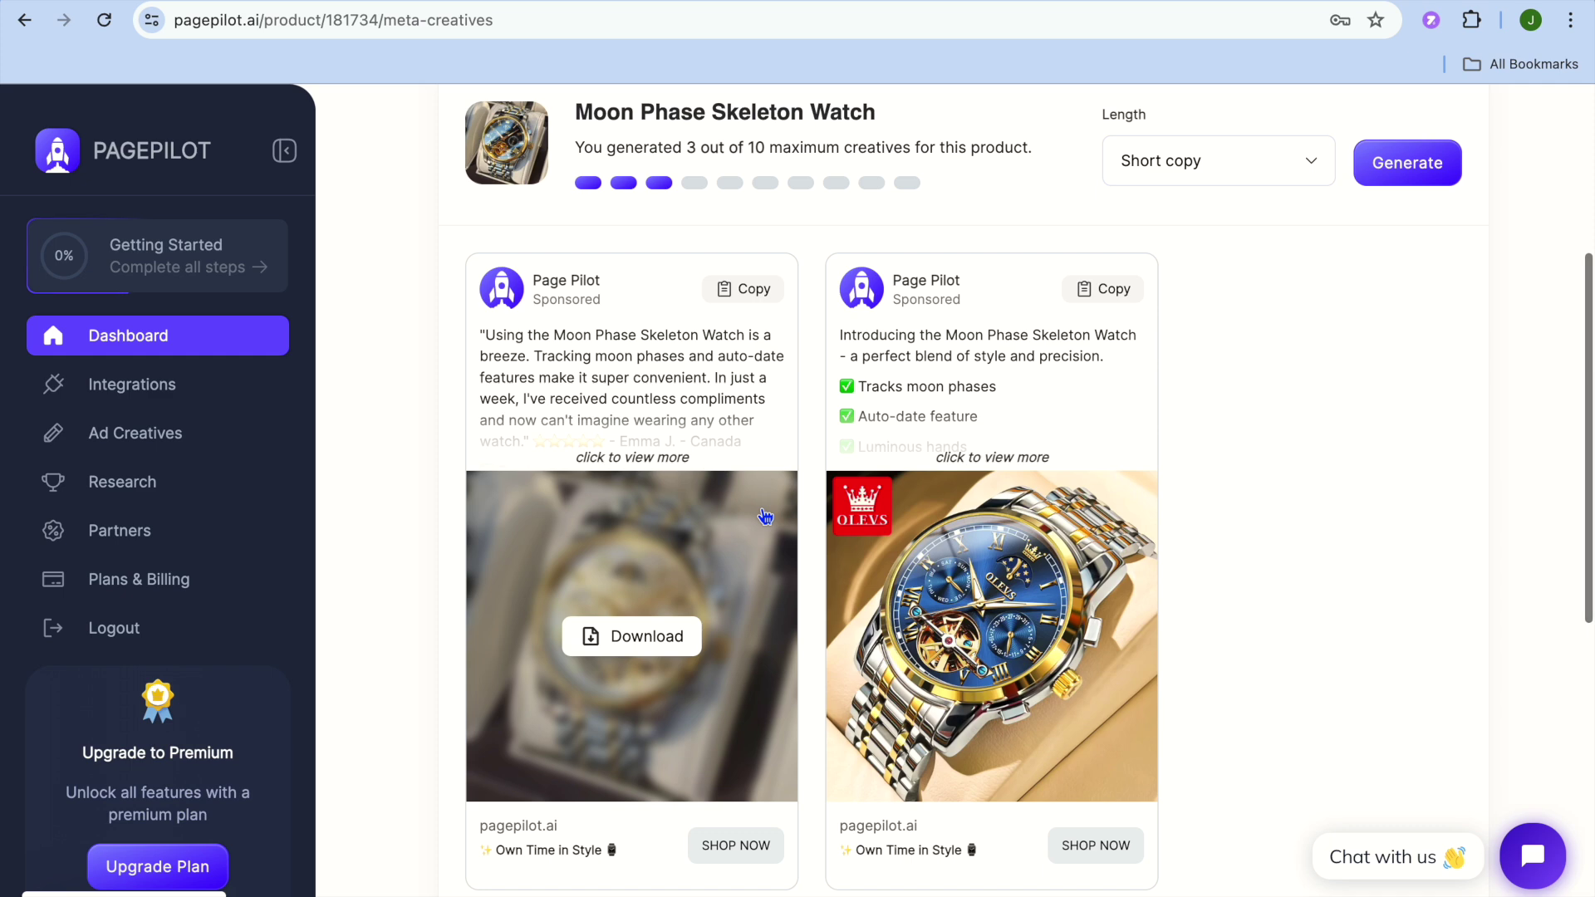
click(647, 459)
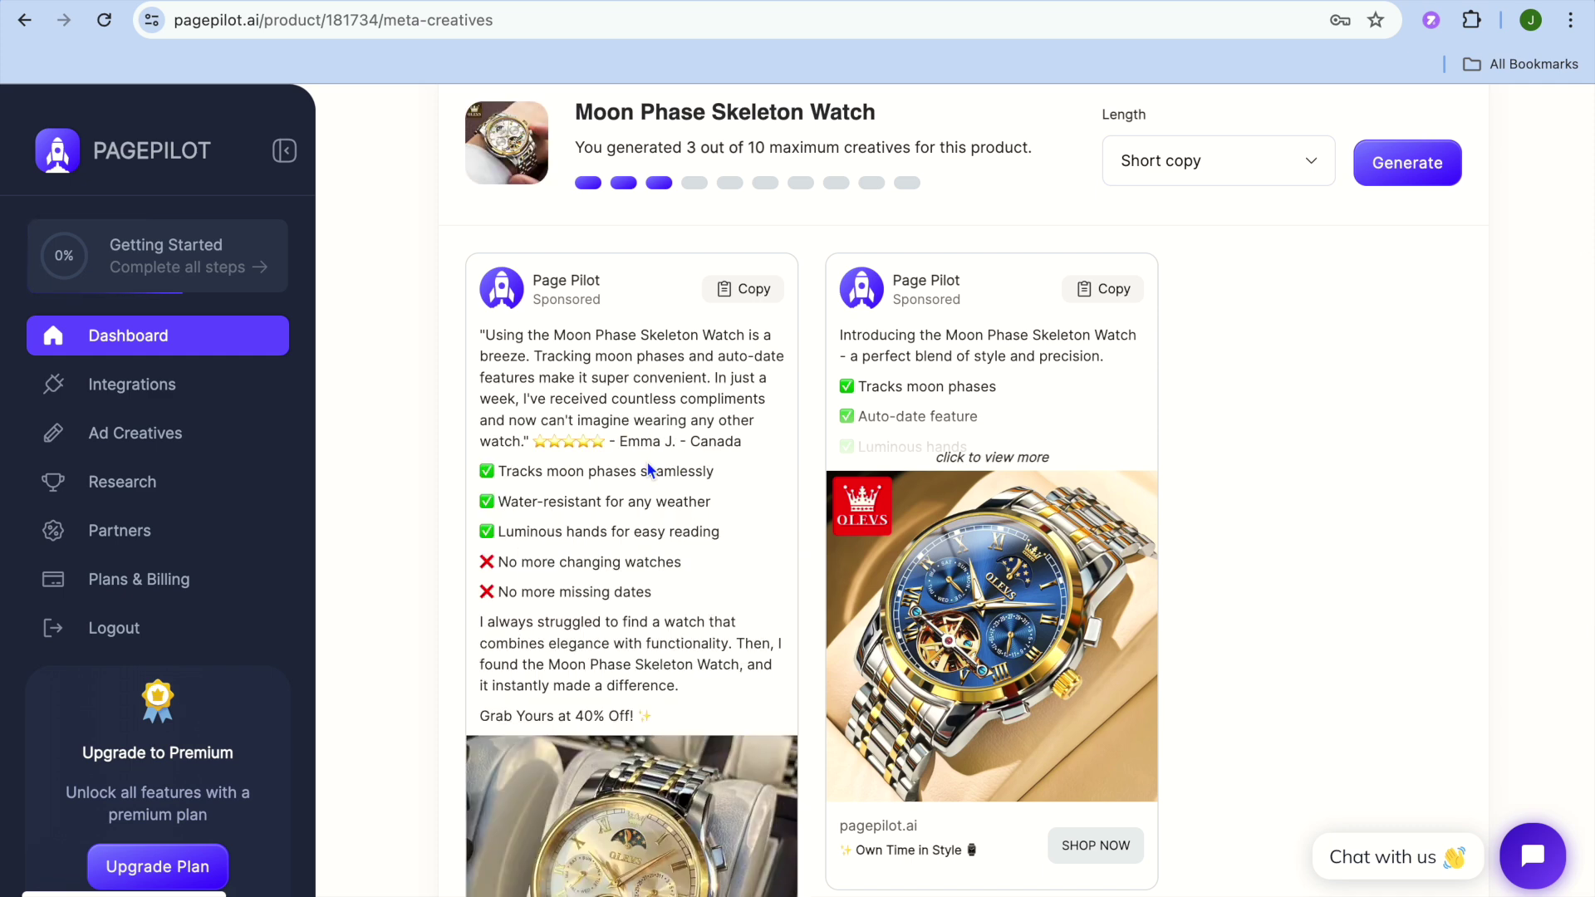
Step: Return to the Moon Phase Skeleton Watch overview and begin connecting a Shopify store
scroll(695, 524, down, 3)
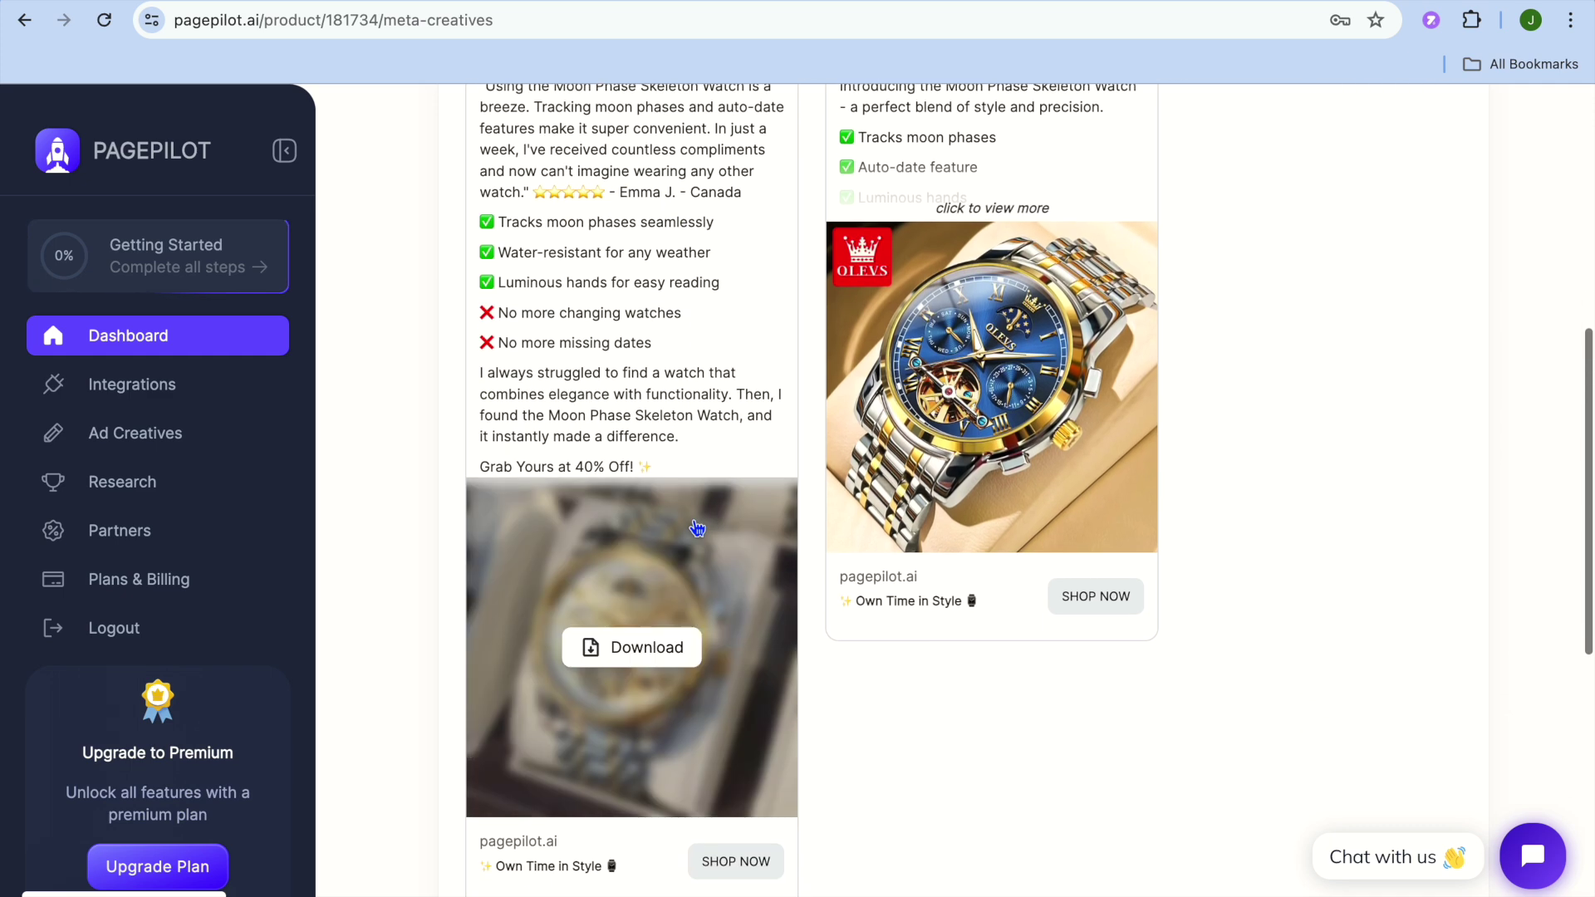
scroll(696, 528, down, 4)
scroll(694, 526, up, 5)
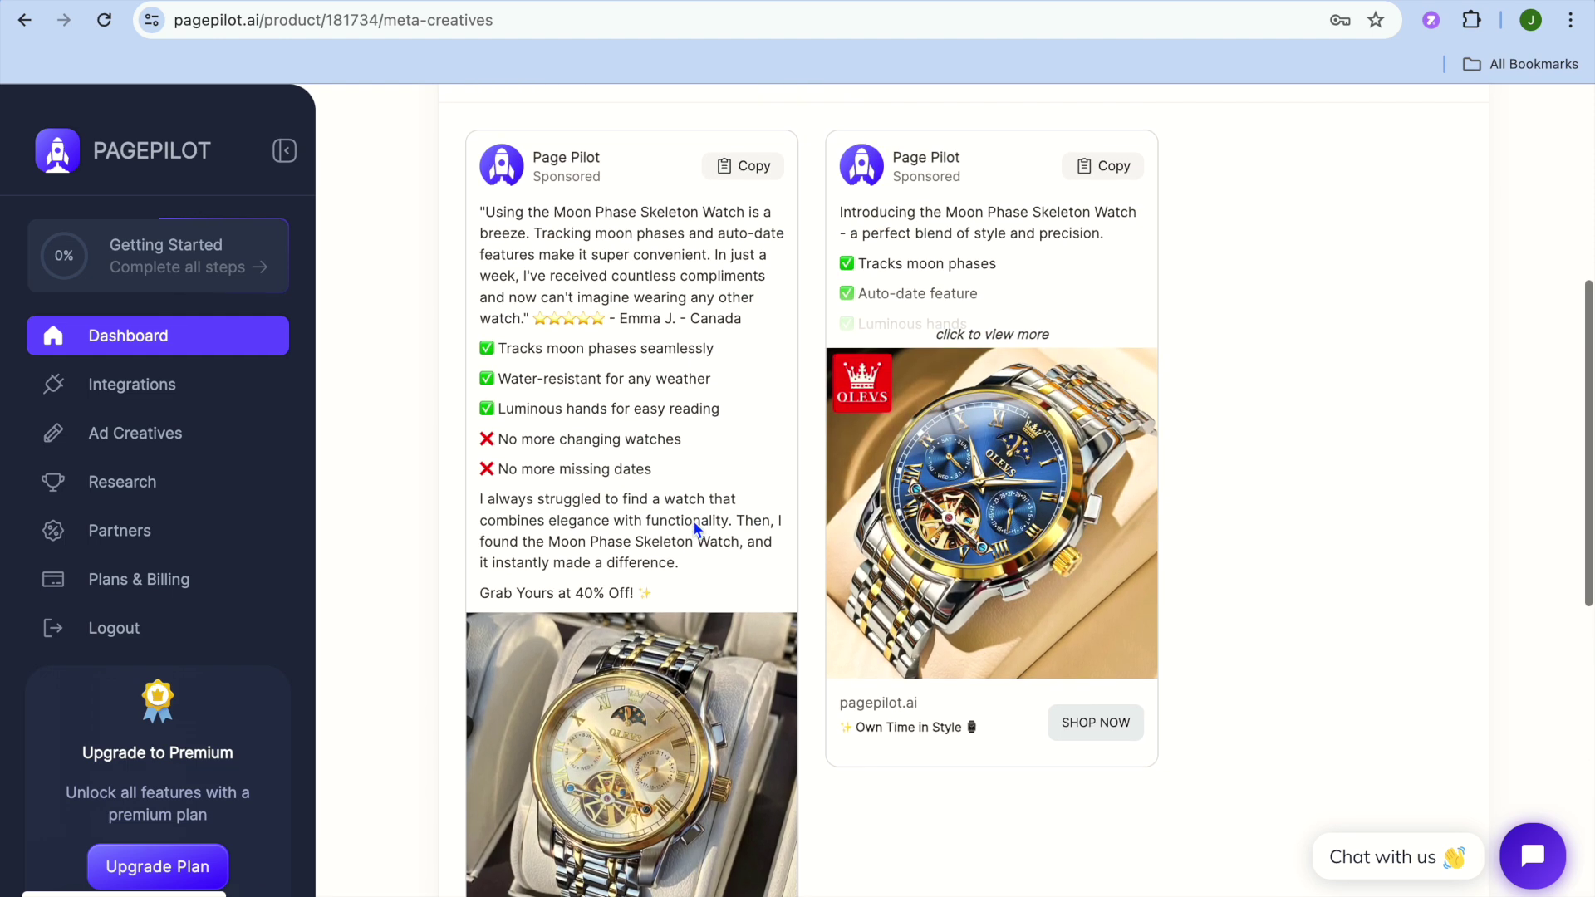
scroll(693, 520, up, 6)
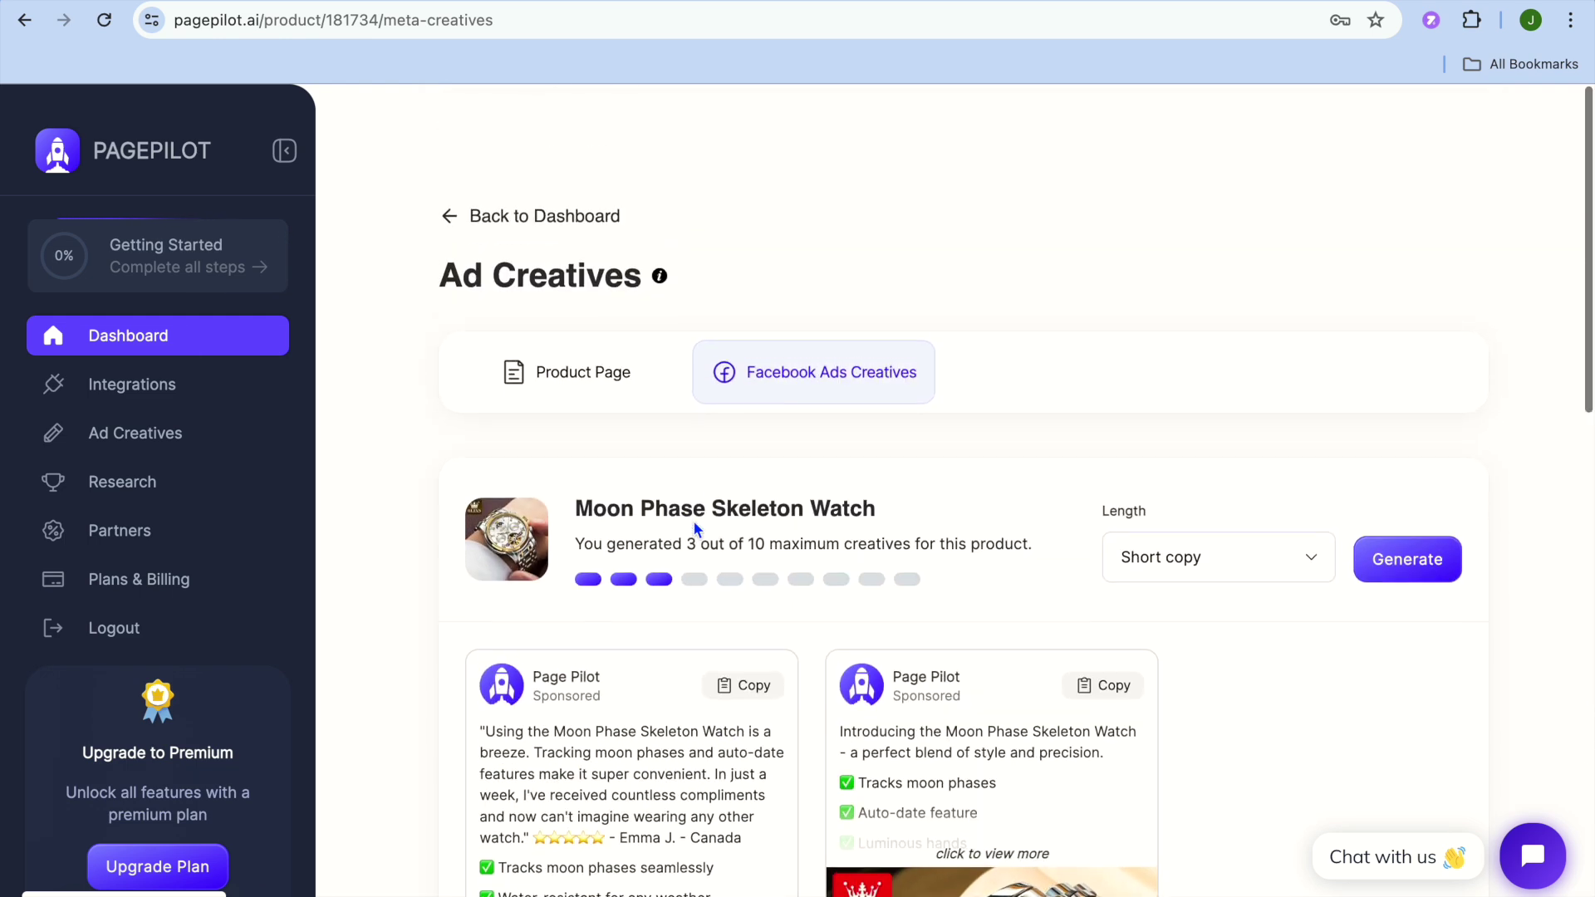
click(586, 372)
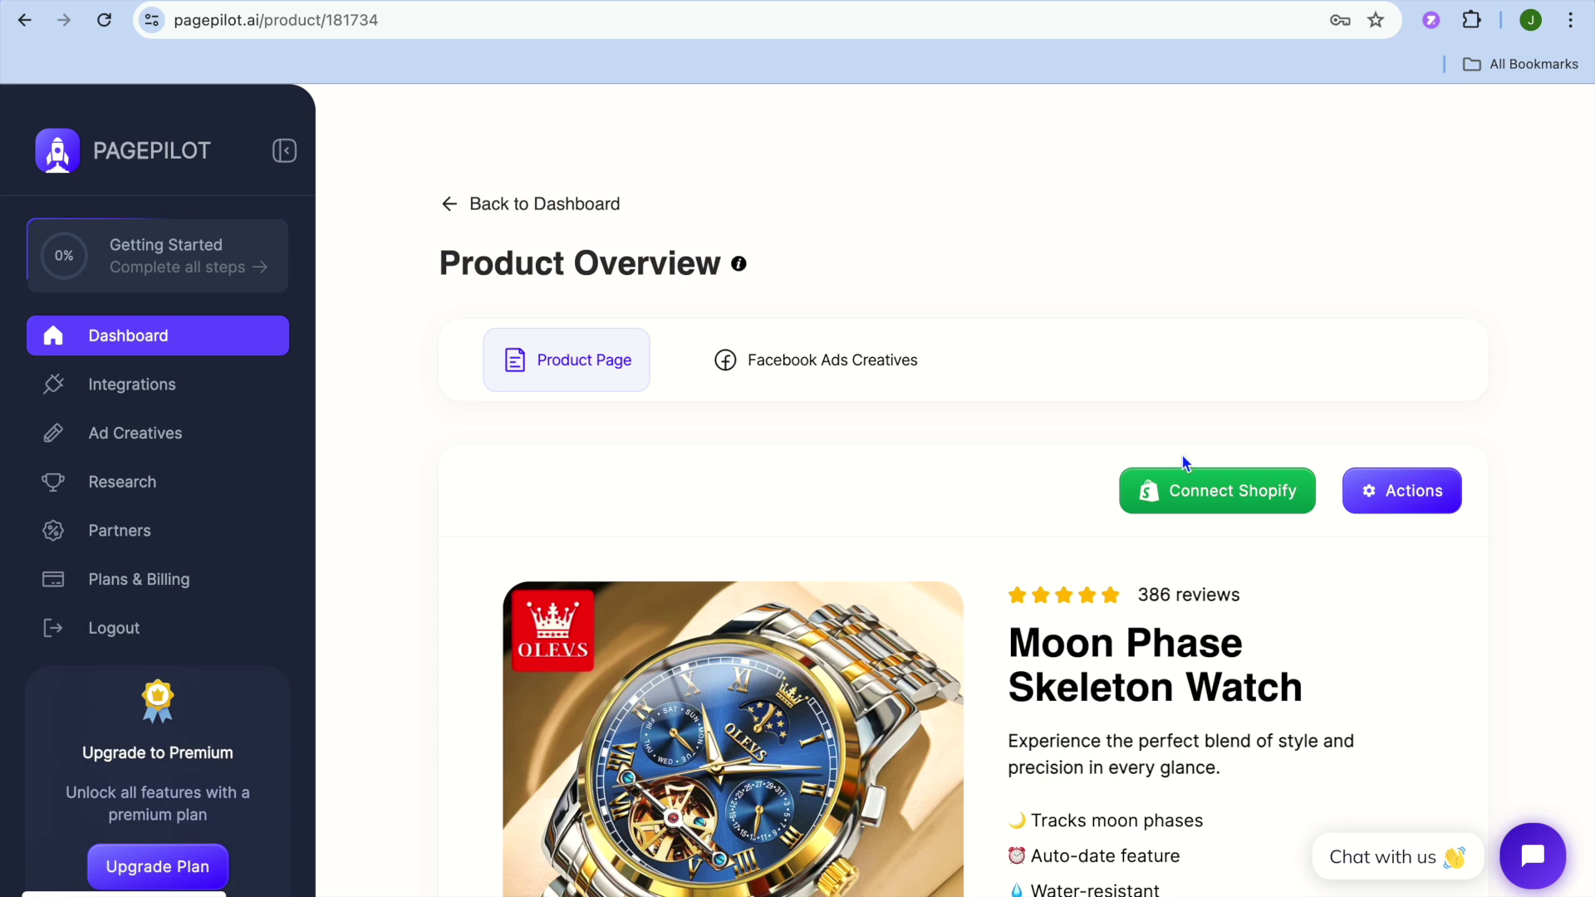
click(1231, 491)
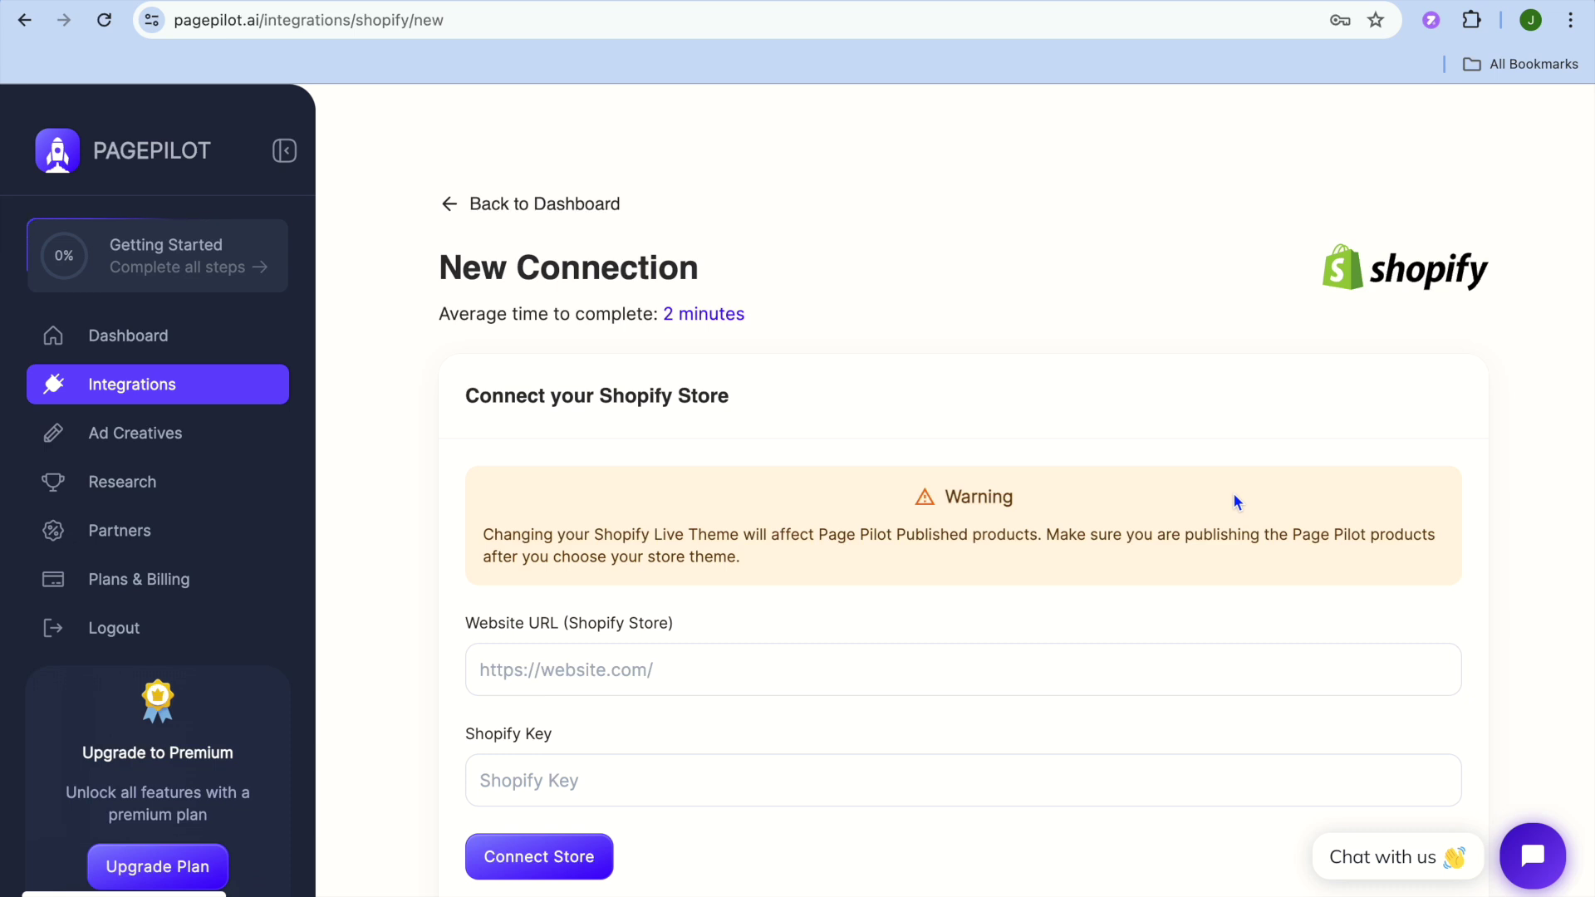
Step: Scroll the New Connection form and place the cursor in the Website URL field
scroll(1235, 496, down, 4)
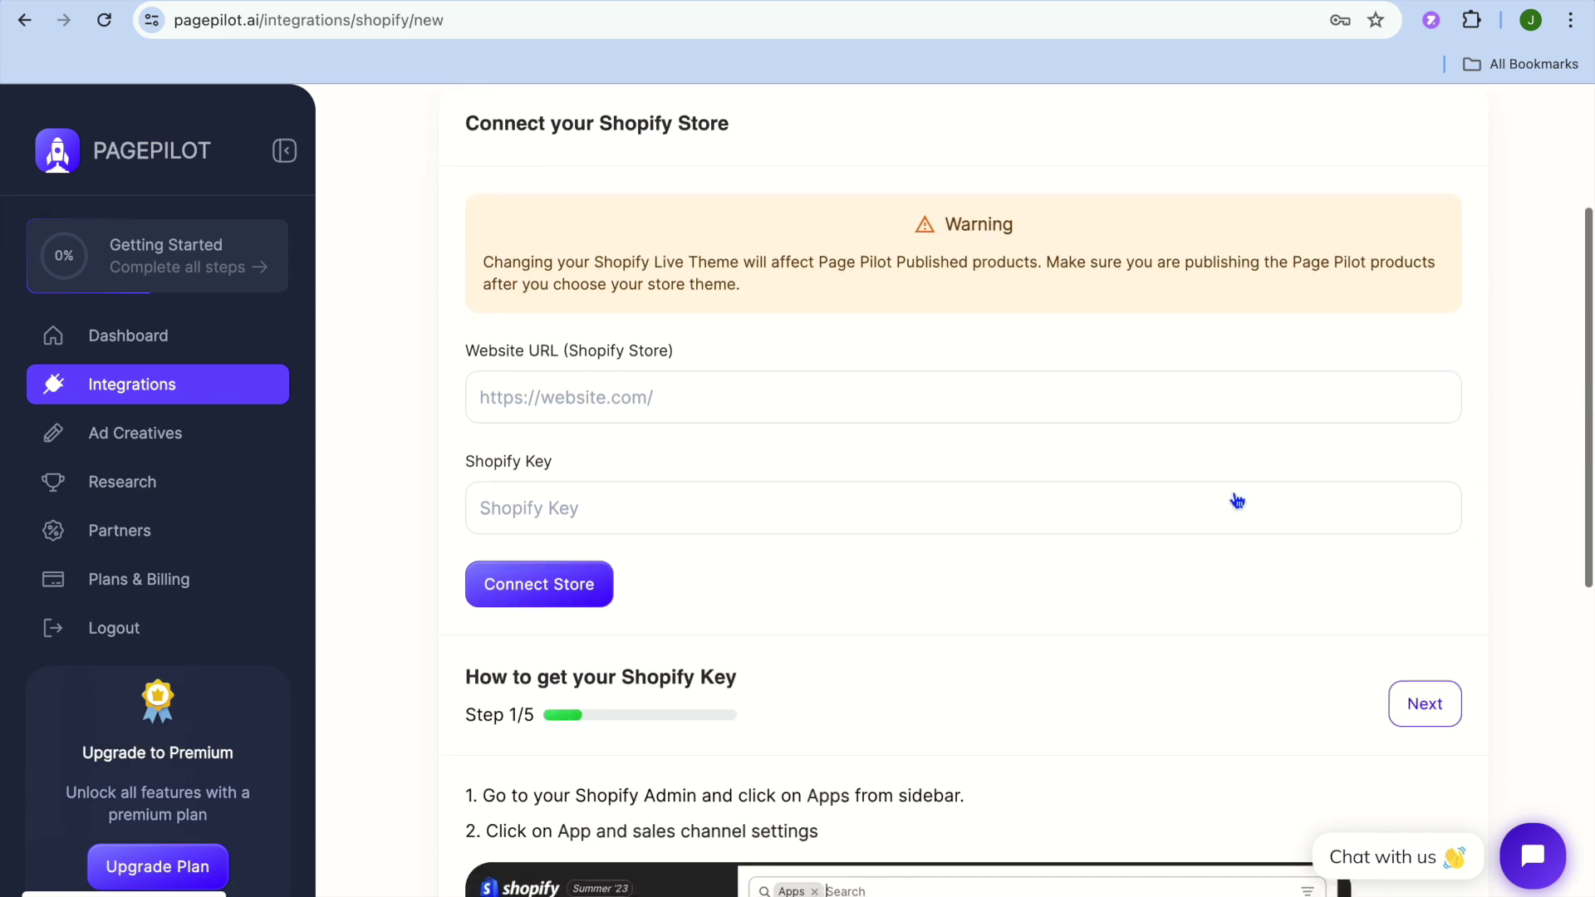
scroll(1238, 499, down, 1)
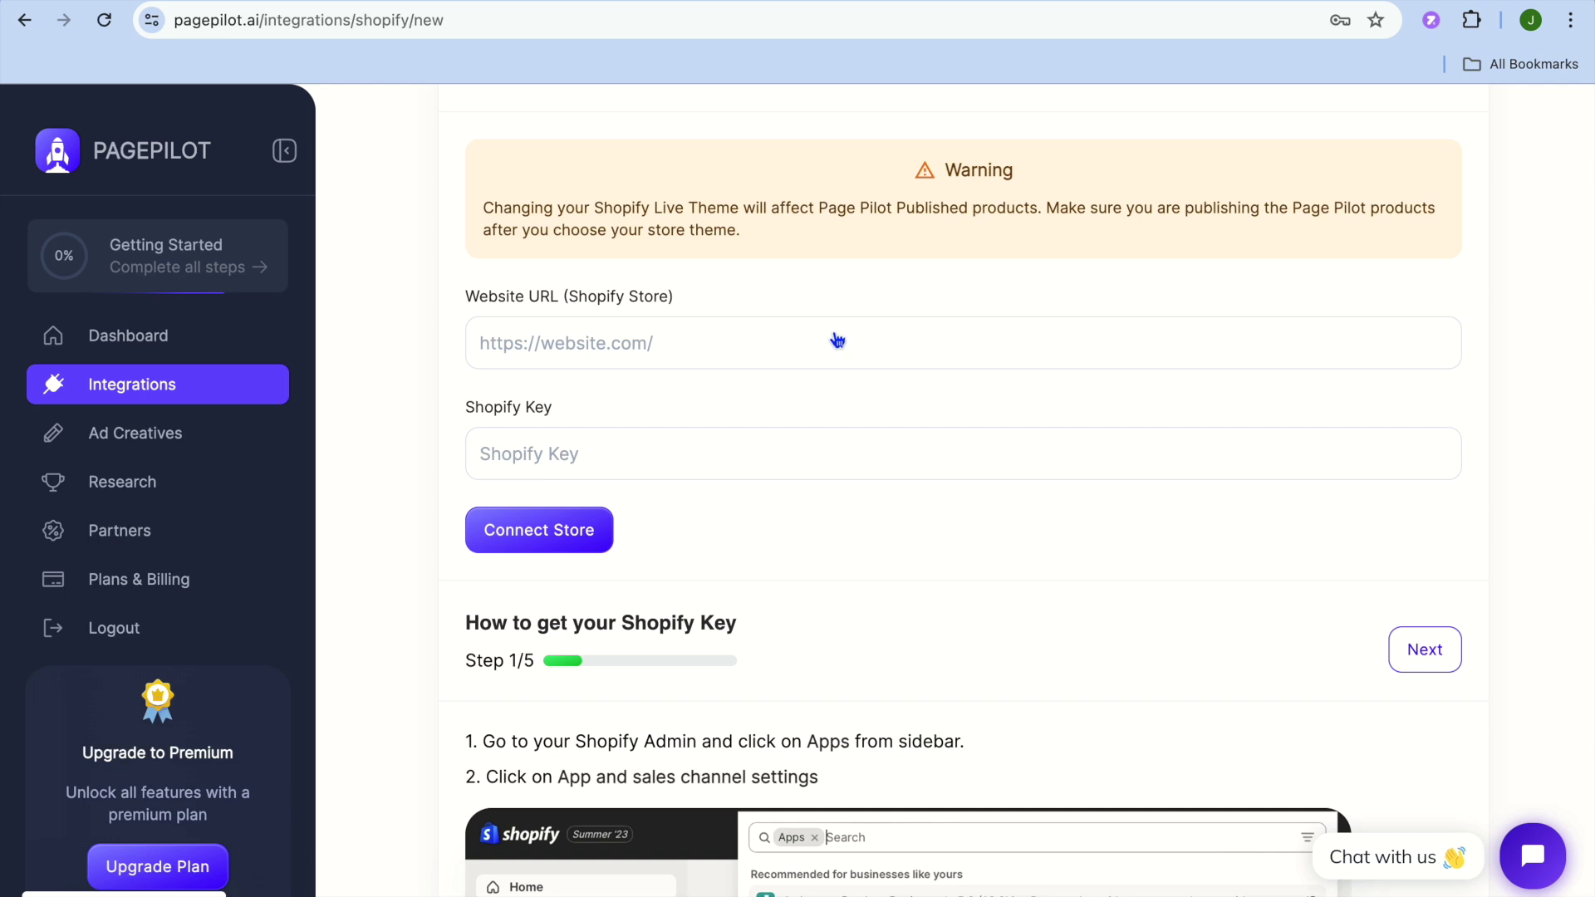
click(774, 350)
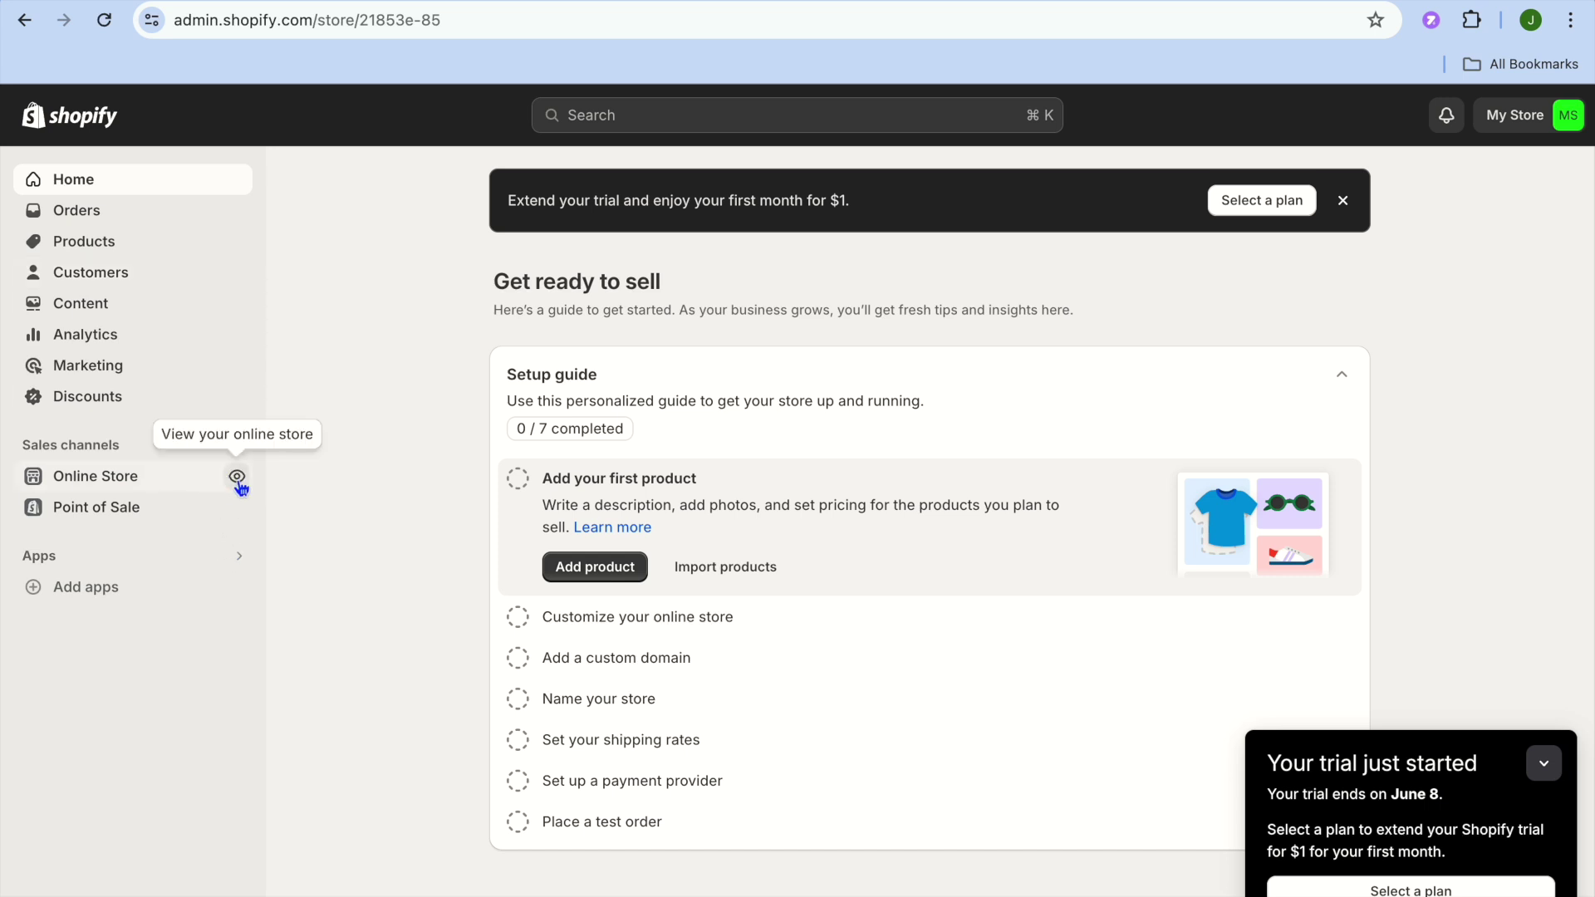
Step: Open the live online store, copy its web address, and return to the PagePilot form
click(238, 479)
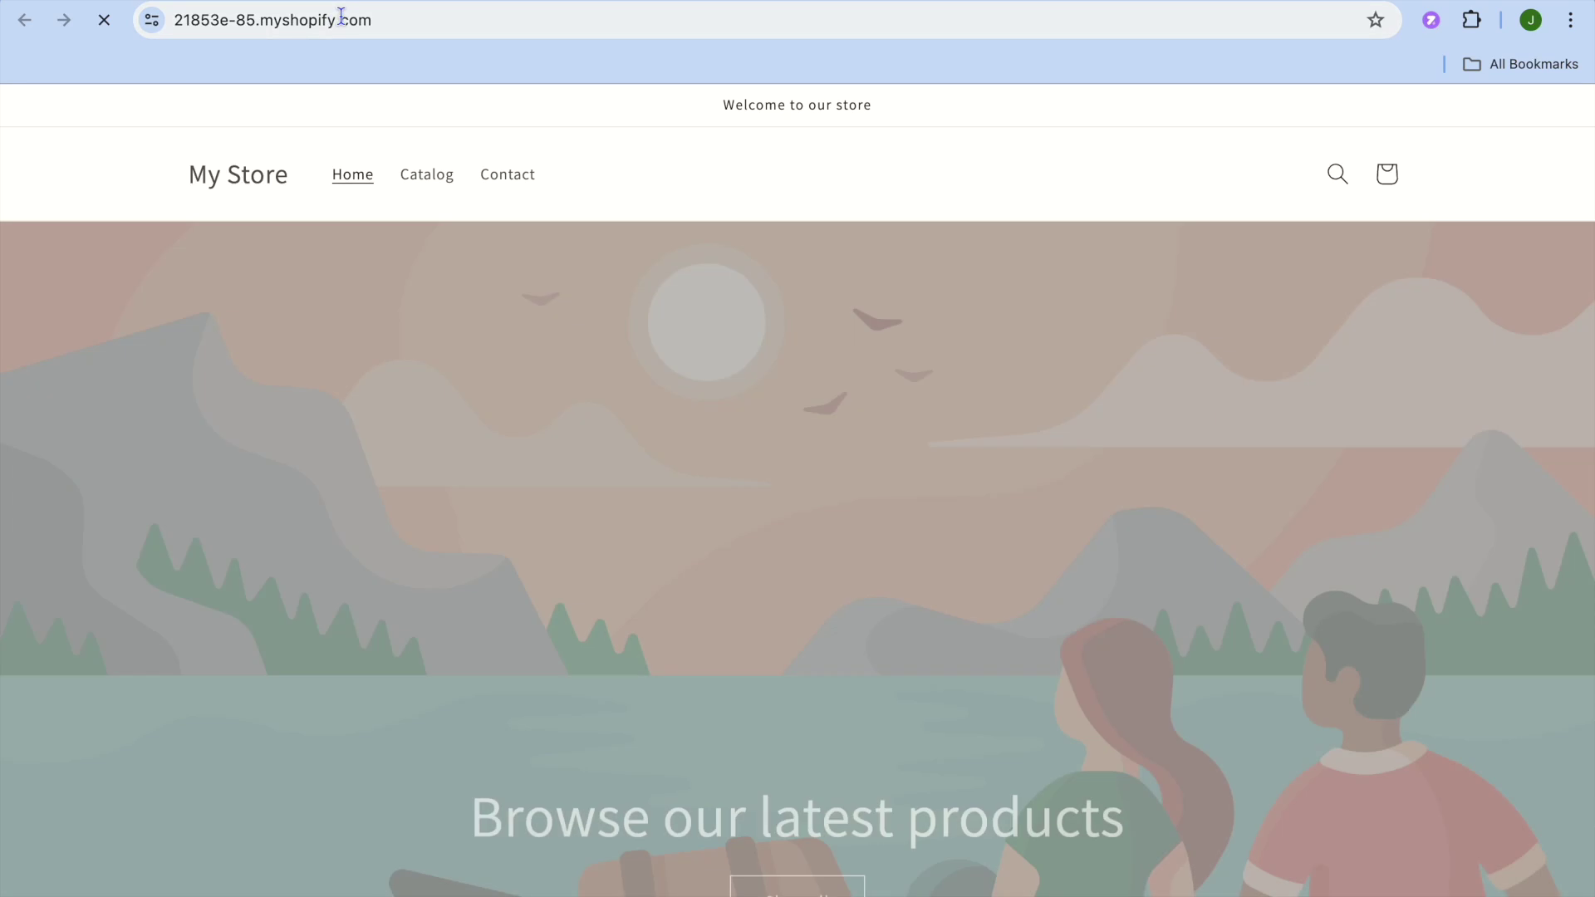
click(340, 19)
right_click(340, 19)
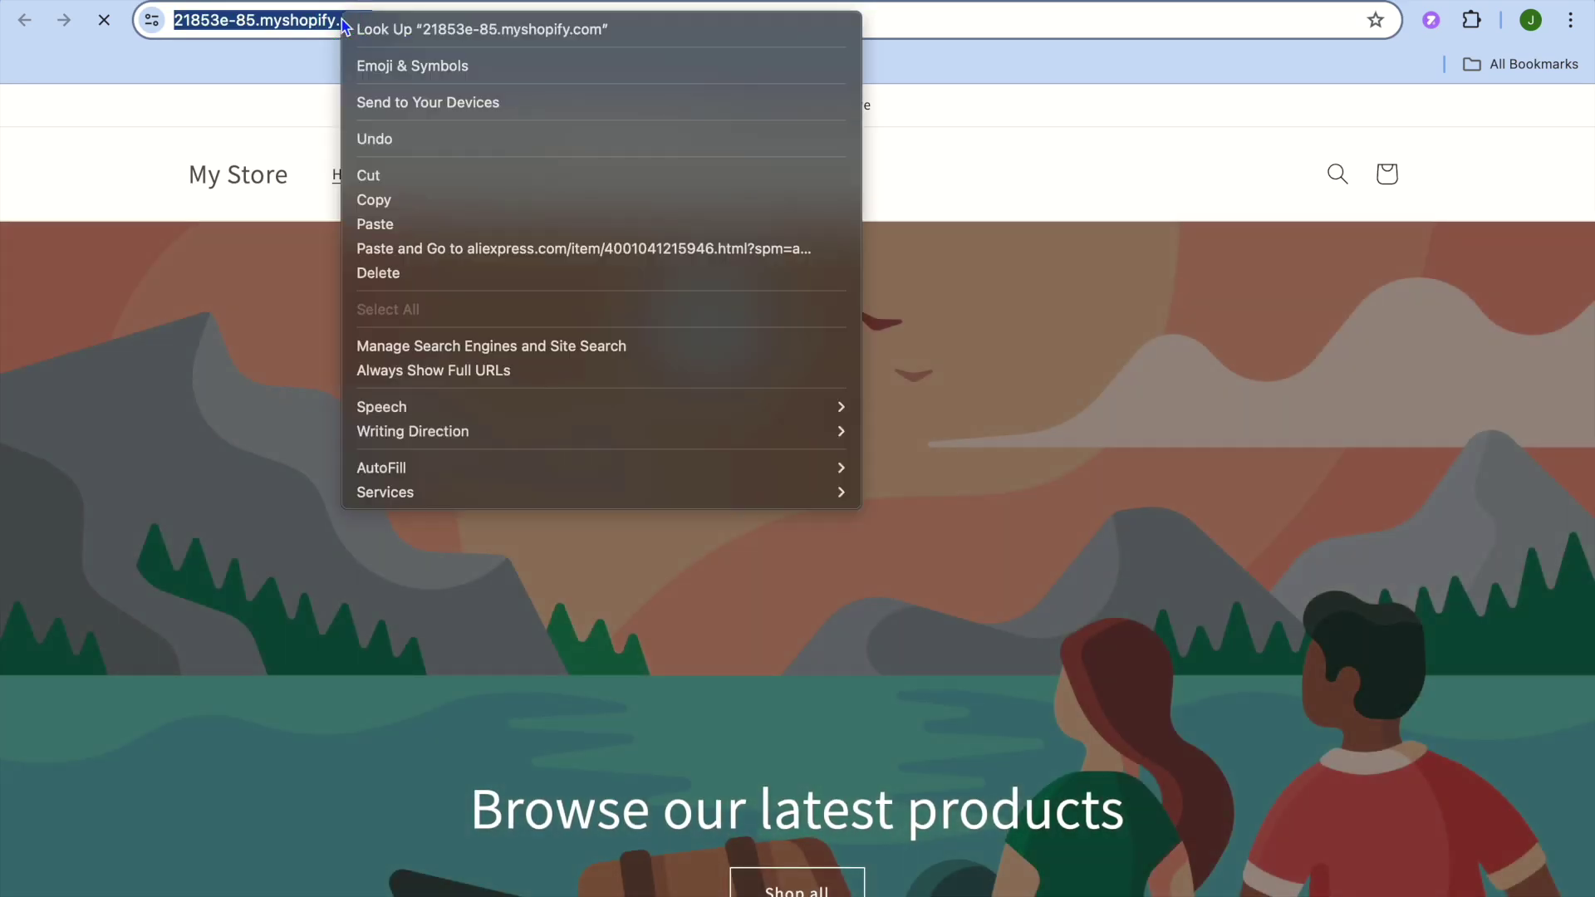
click(435, 204)
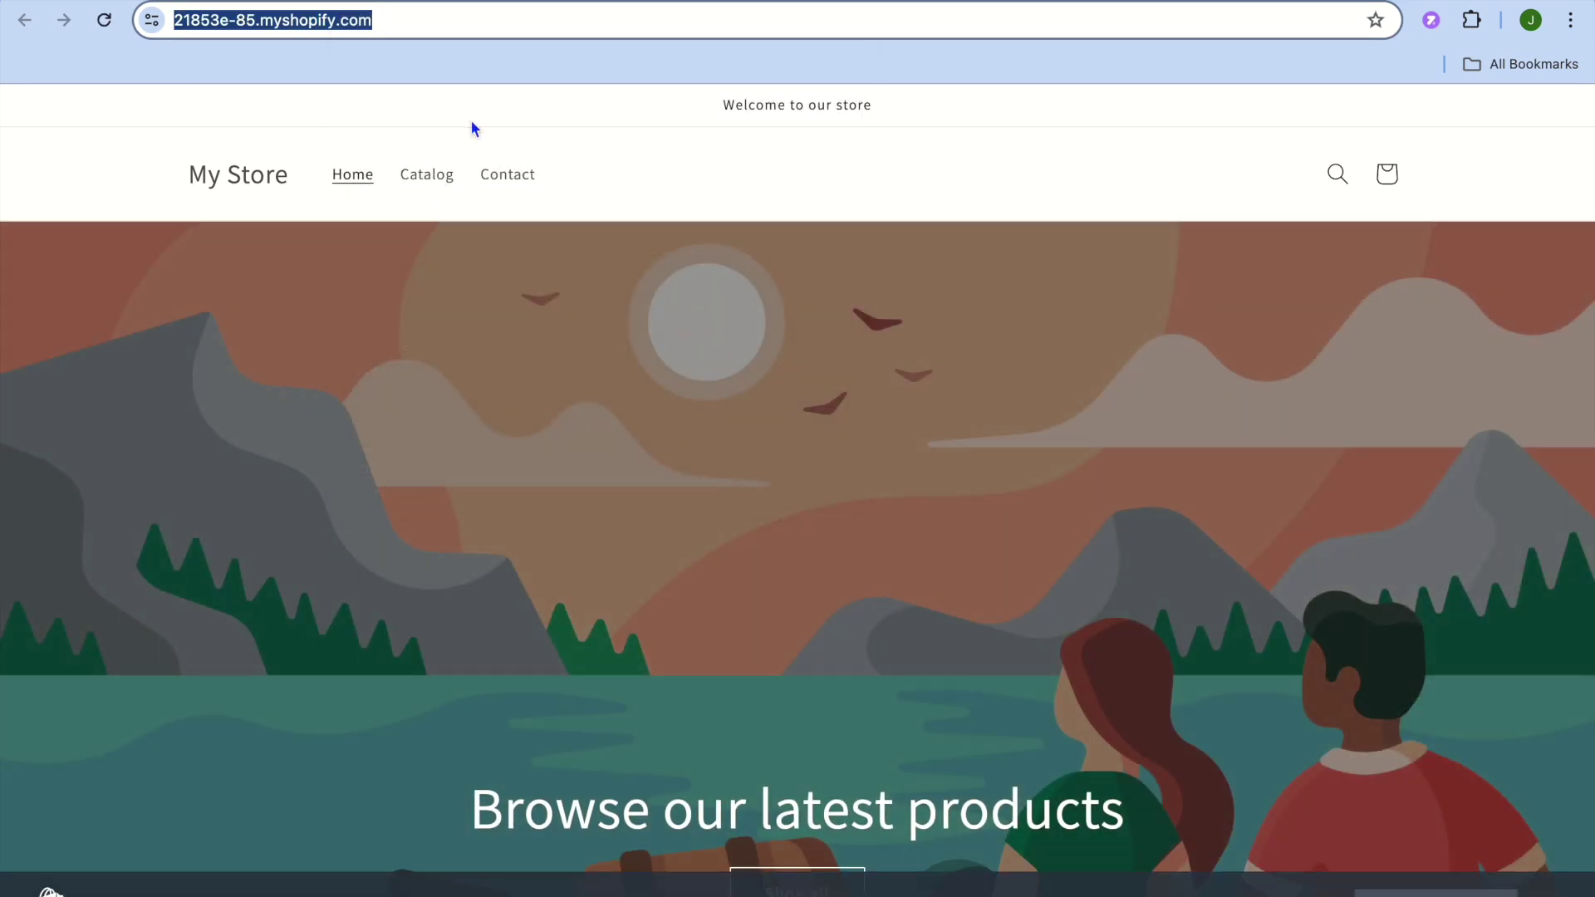
key(ctrl+Tab)
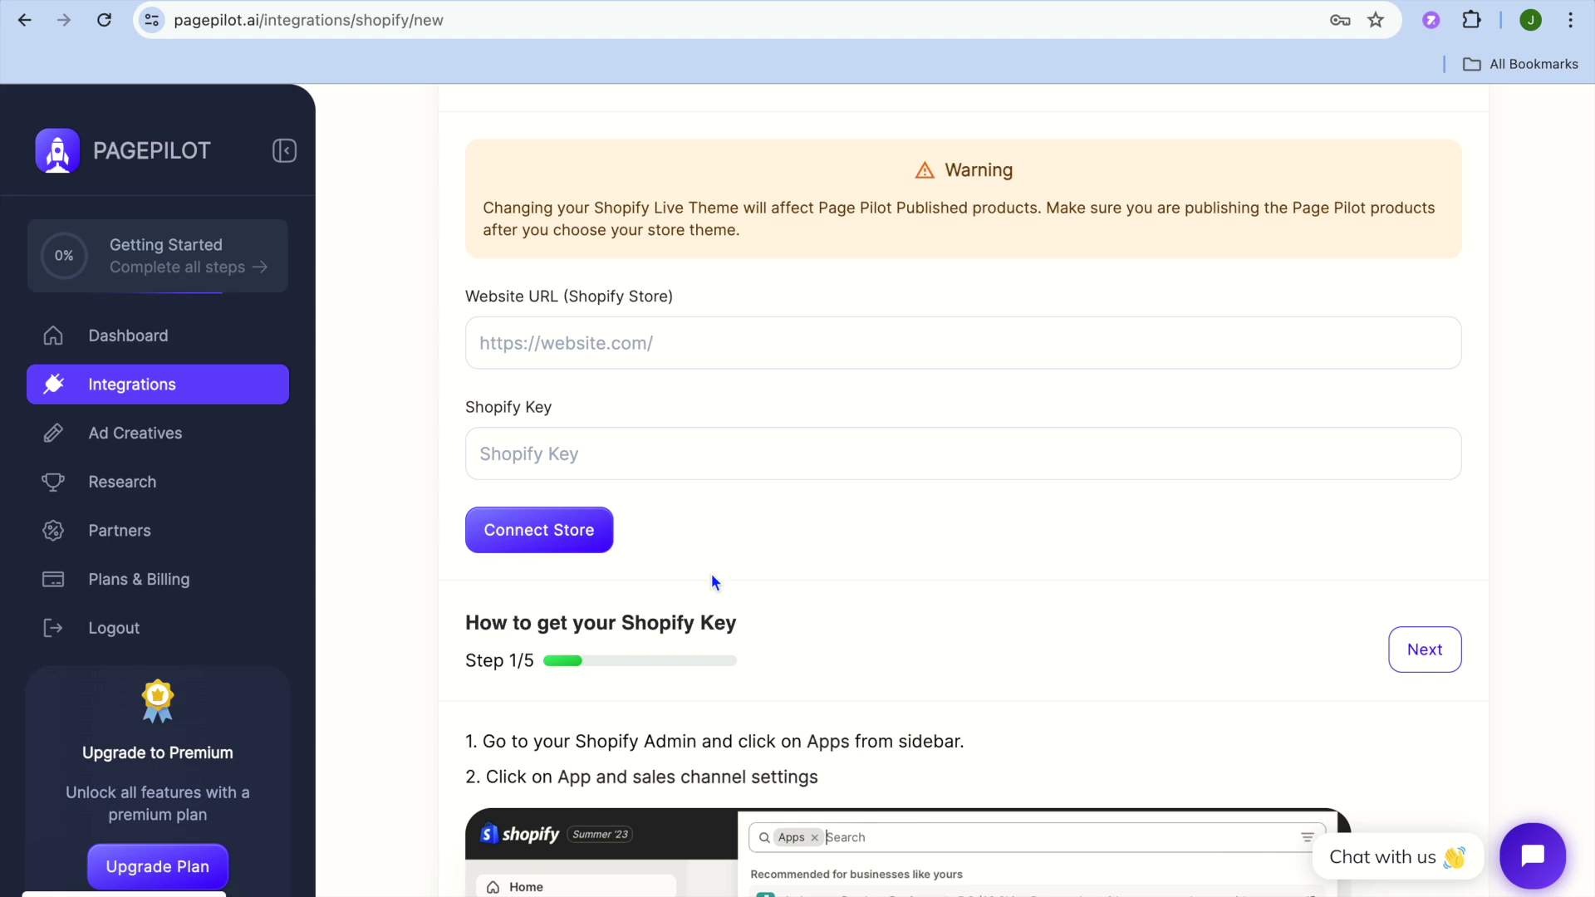
click(613, 344)
right_click(613, 344)
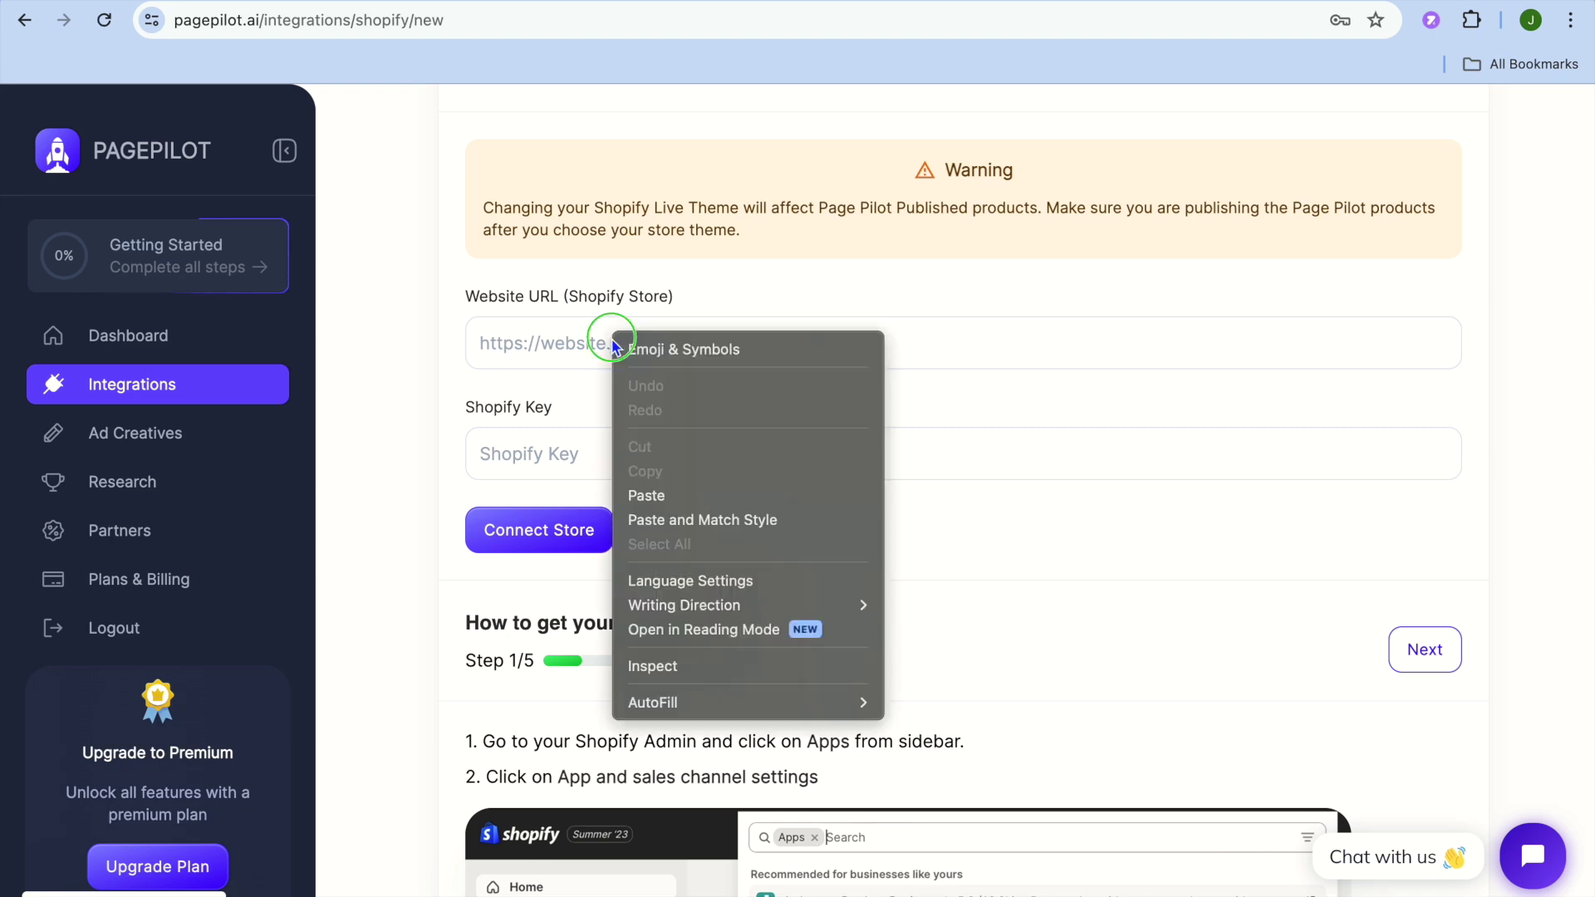
click(673, 496)
scroll(1080, 533, up, 2)
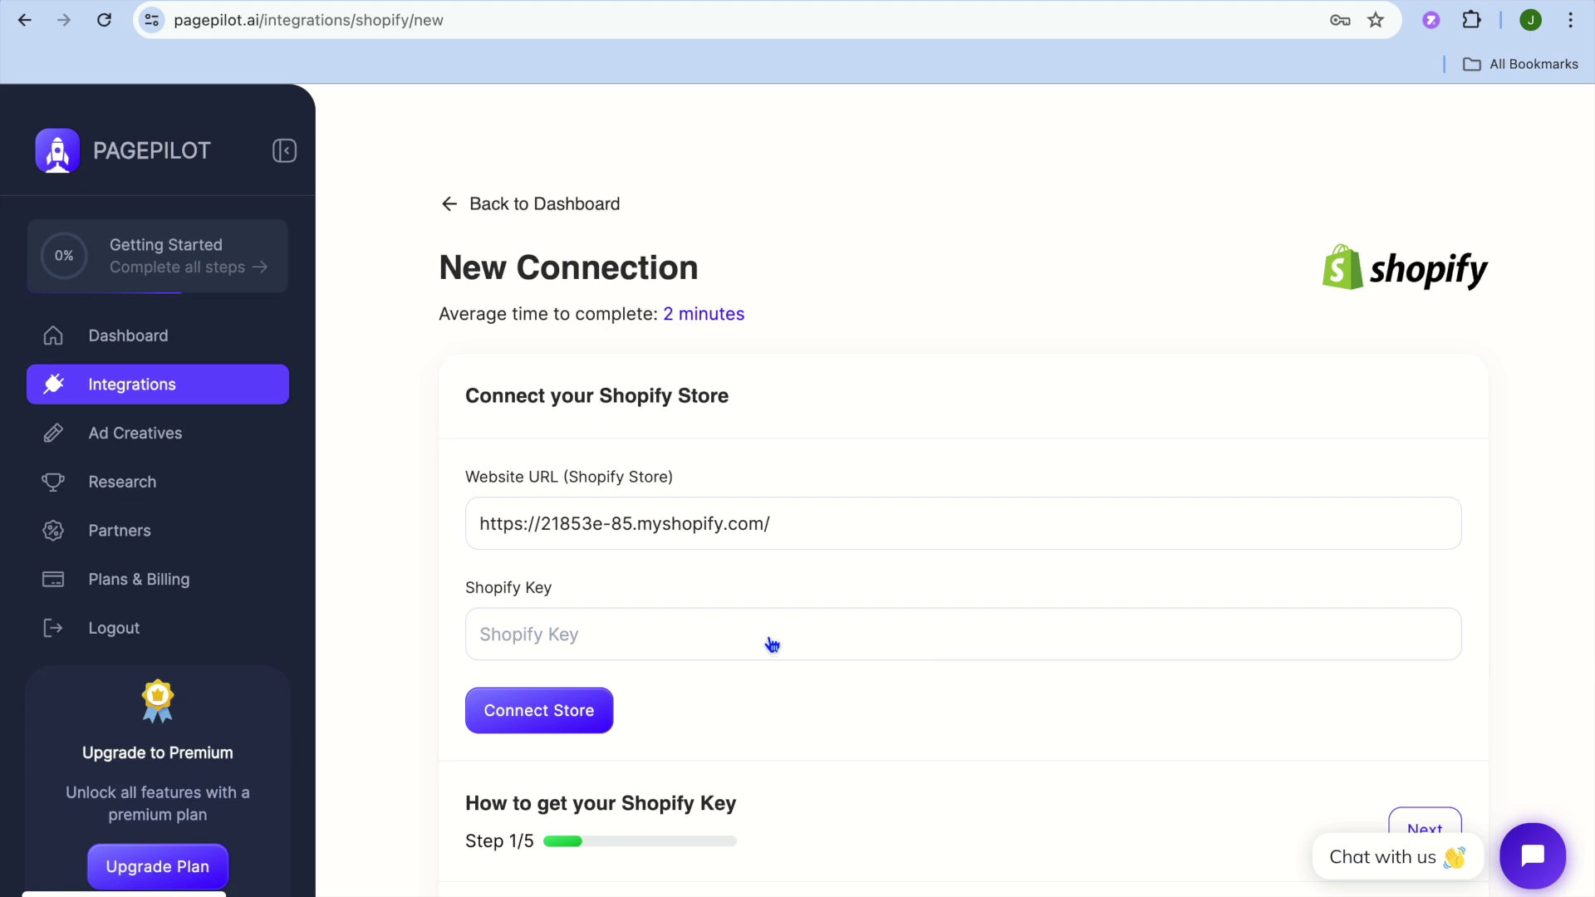
scroll(771, 644, down, 8)
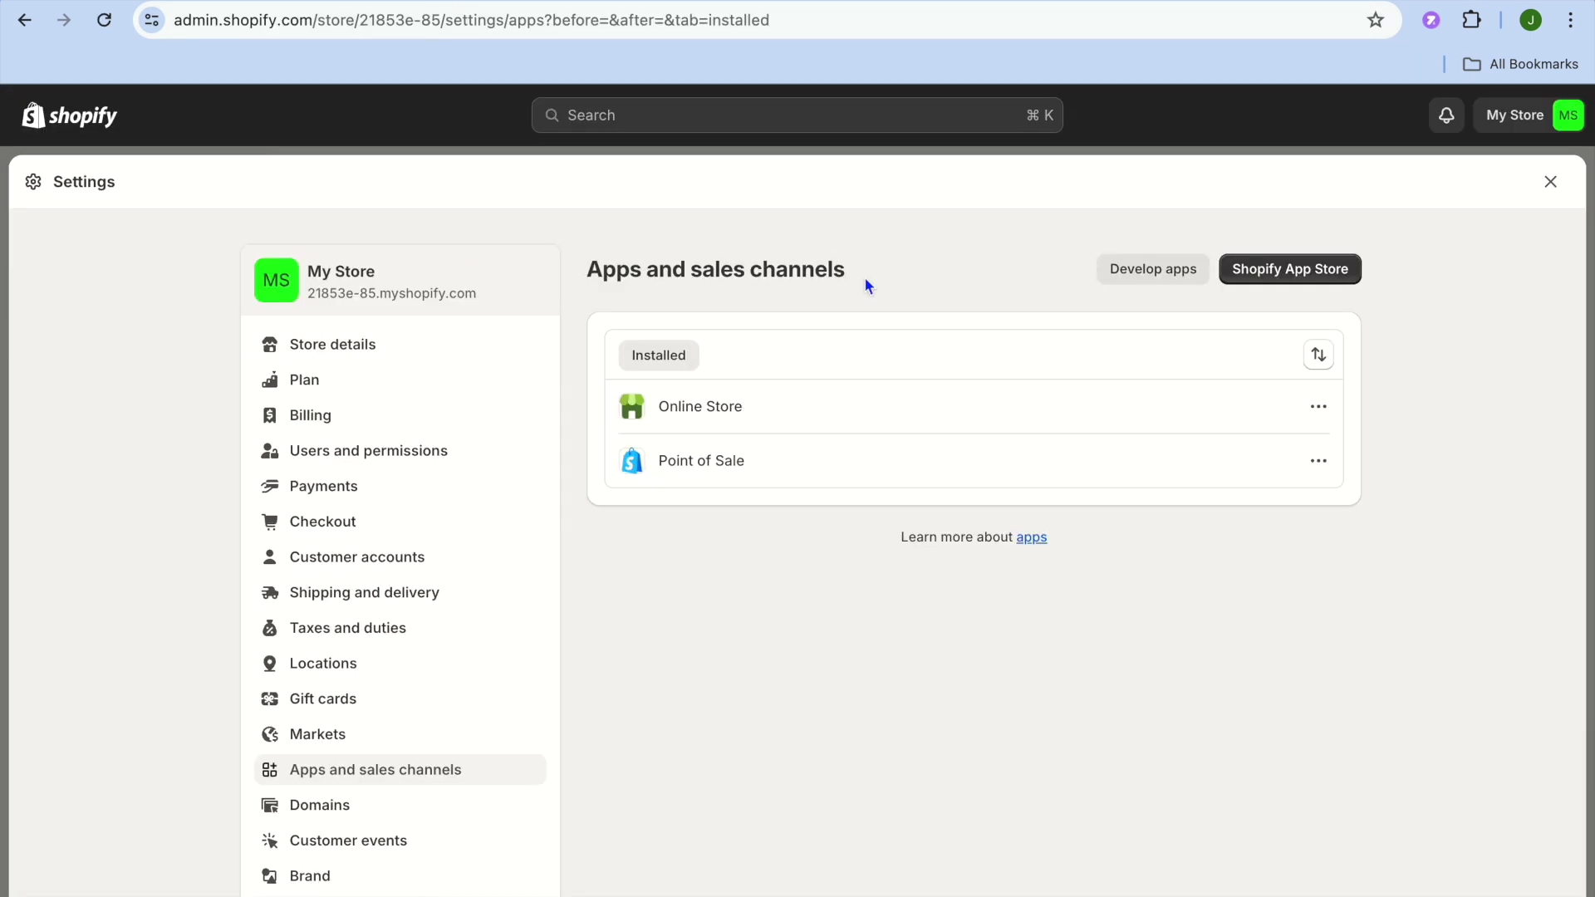
Step: Create a custom Shopify app named 'page pilot' under Apps and sales channels > Develop apps
click(700, 406)
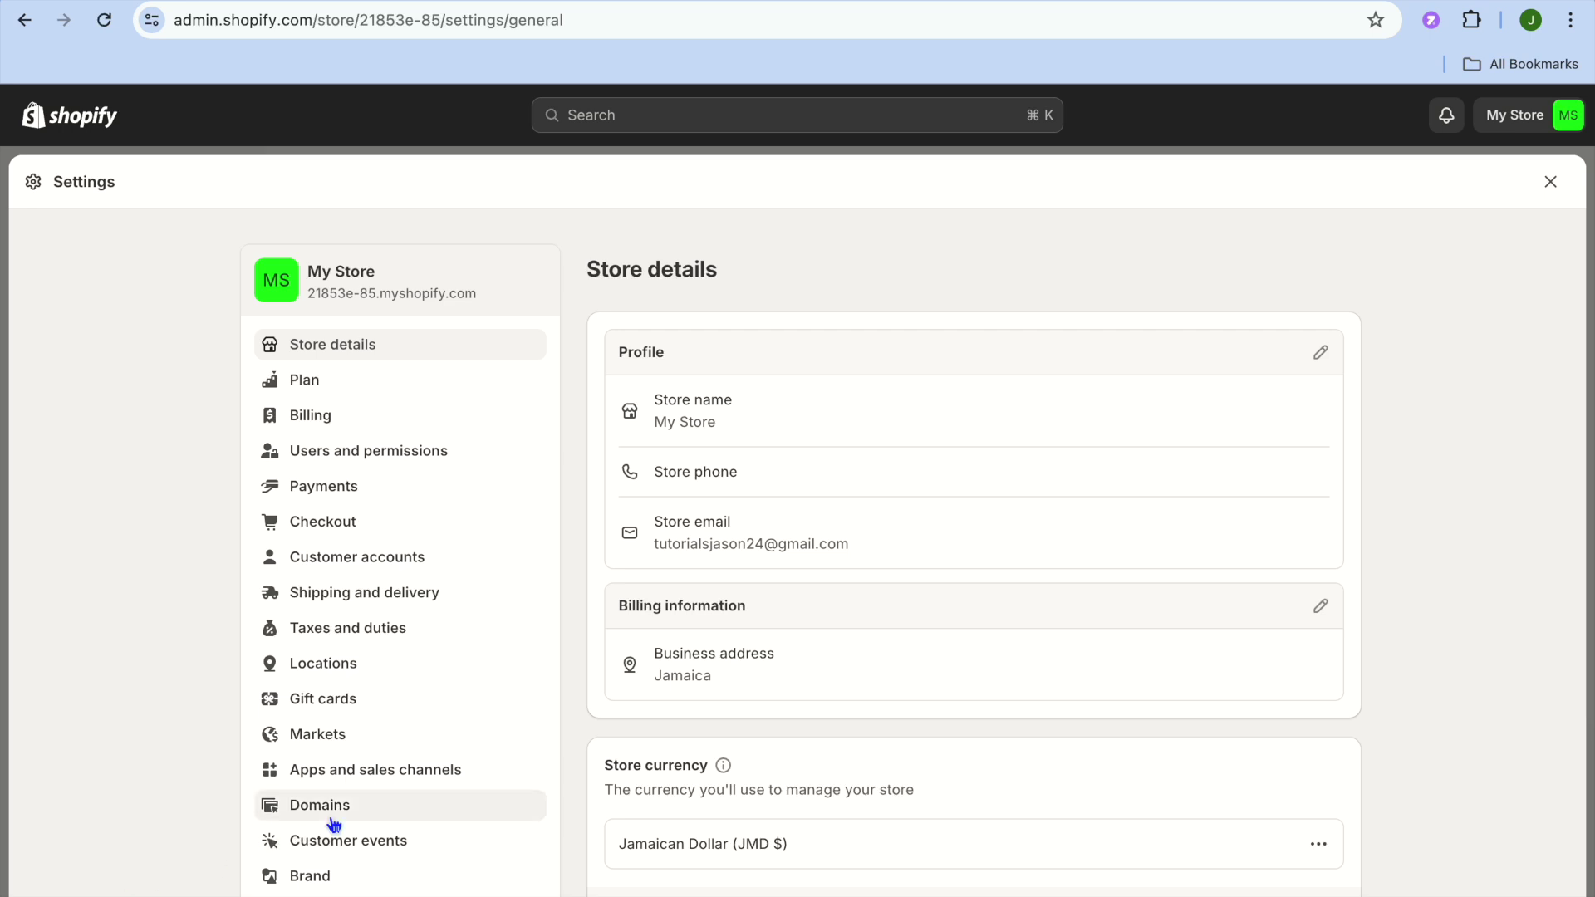
click(350, 779)
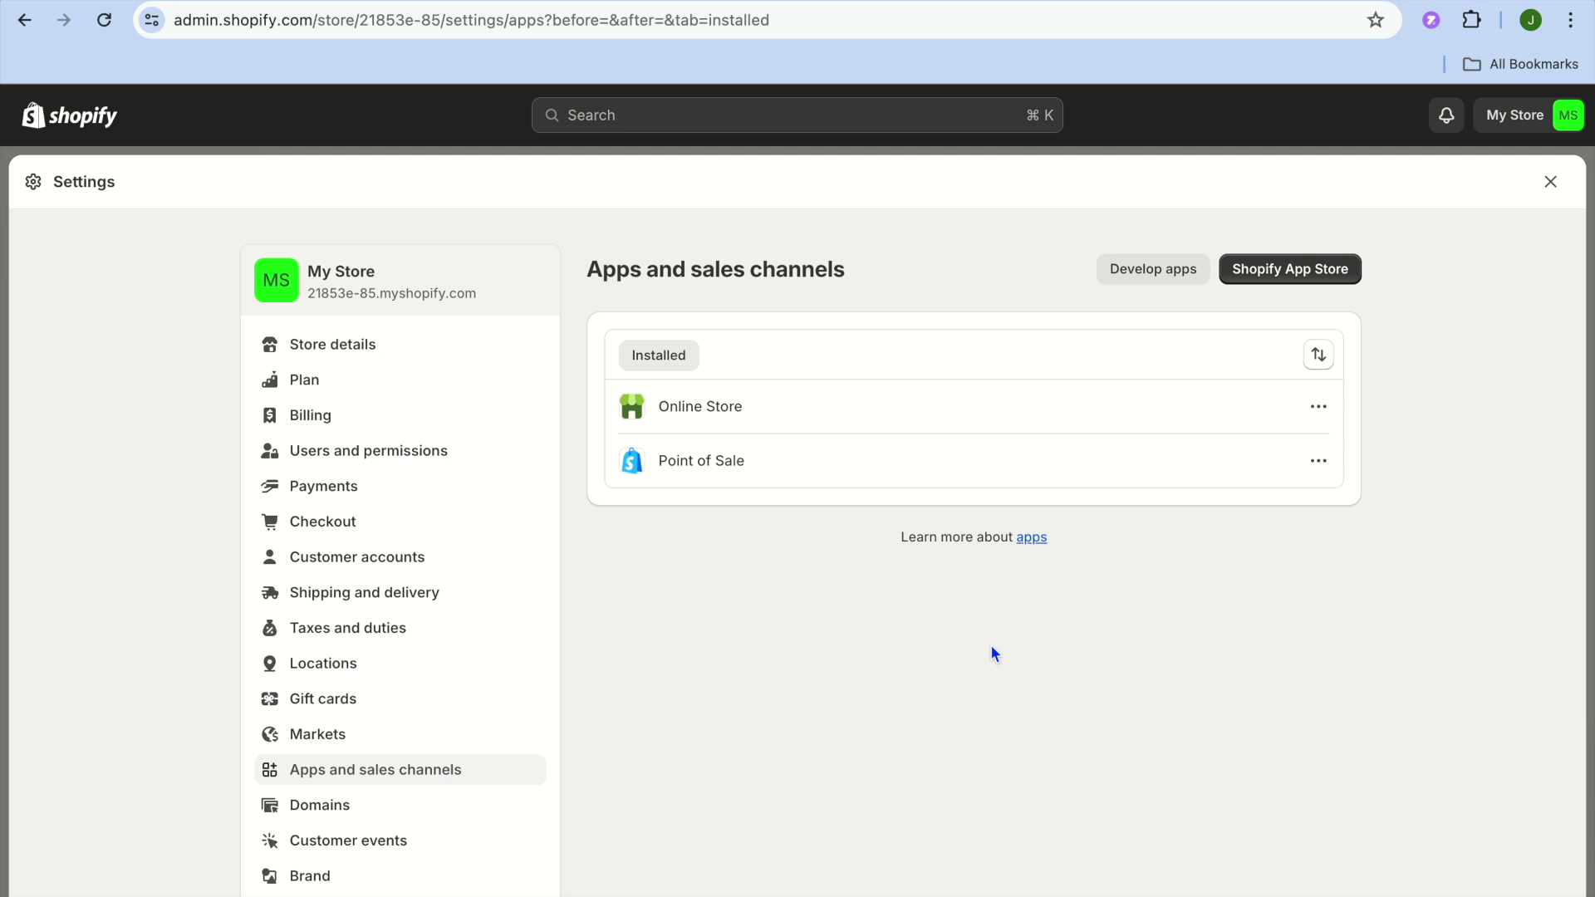
click(1145, 276)
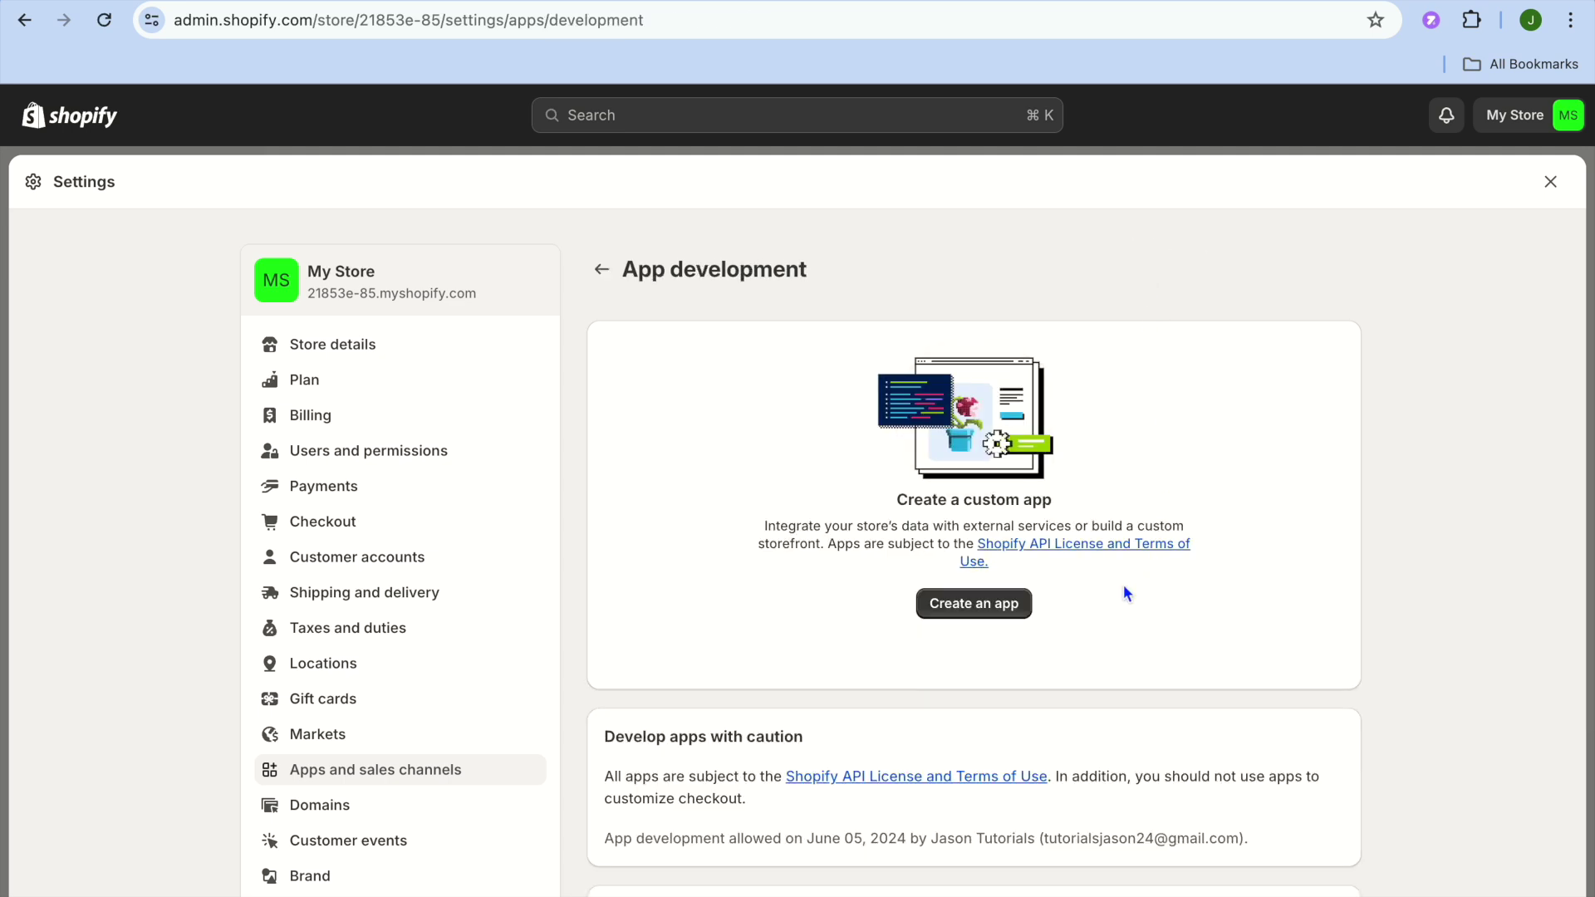
click(1005, 617)
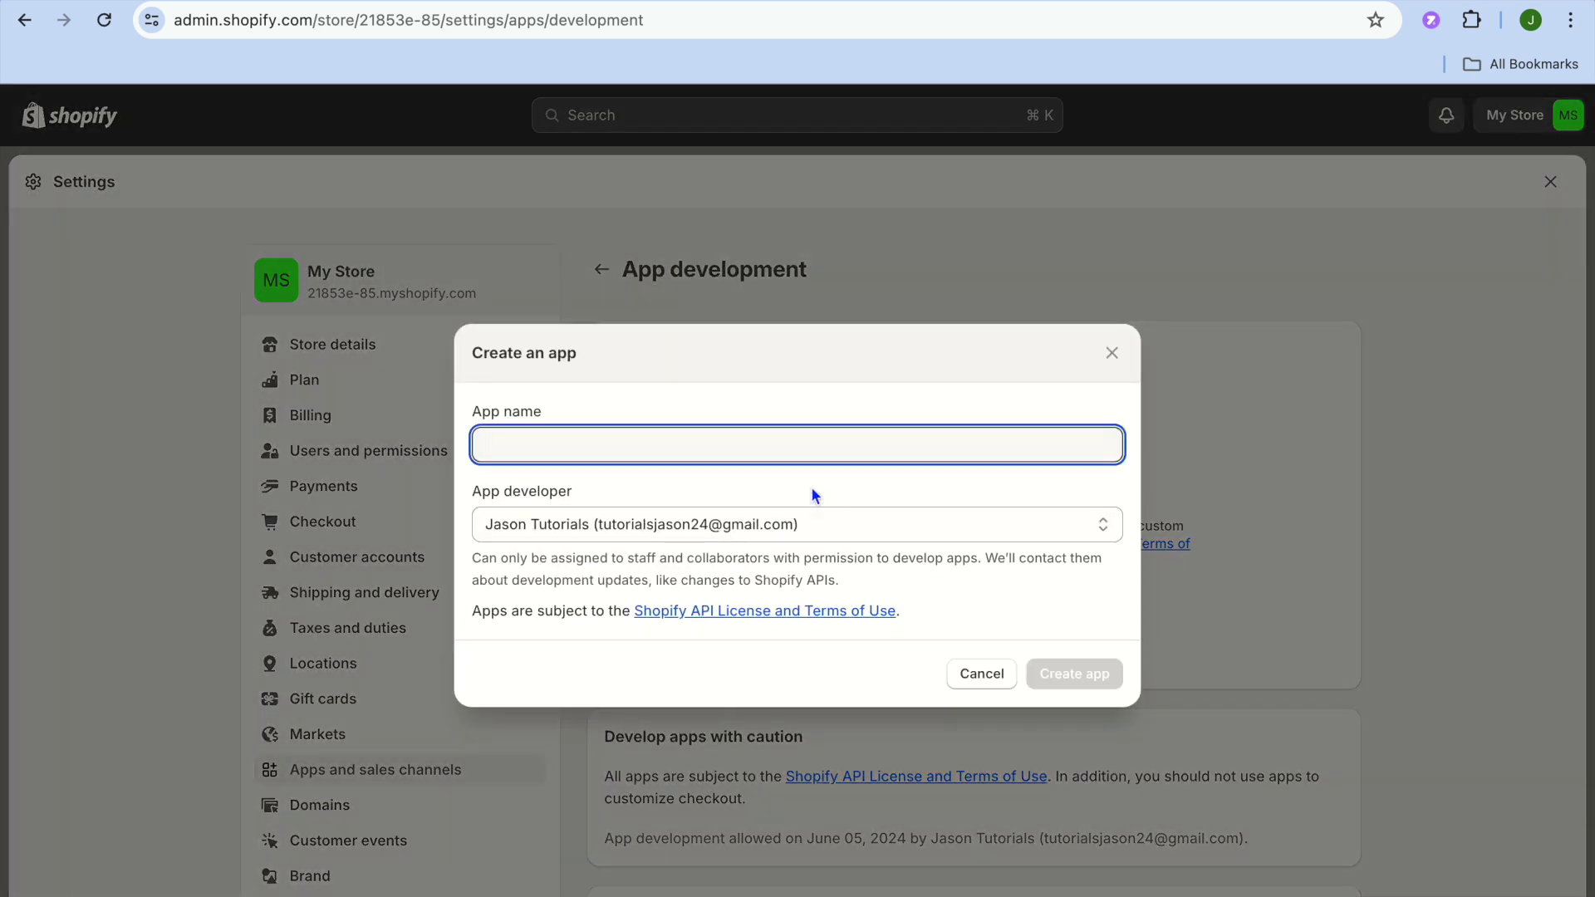
text(page pilot)
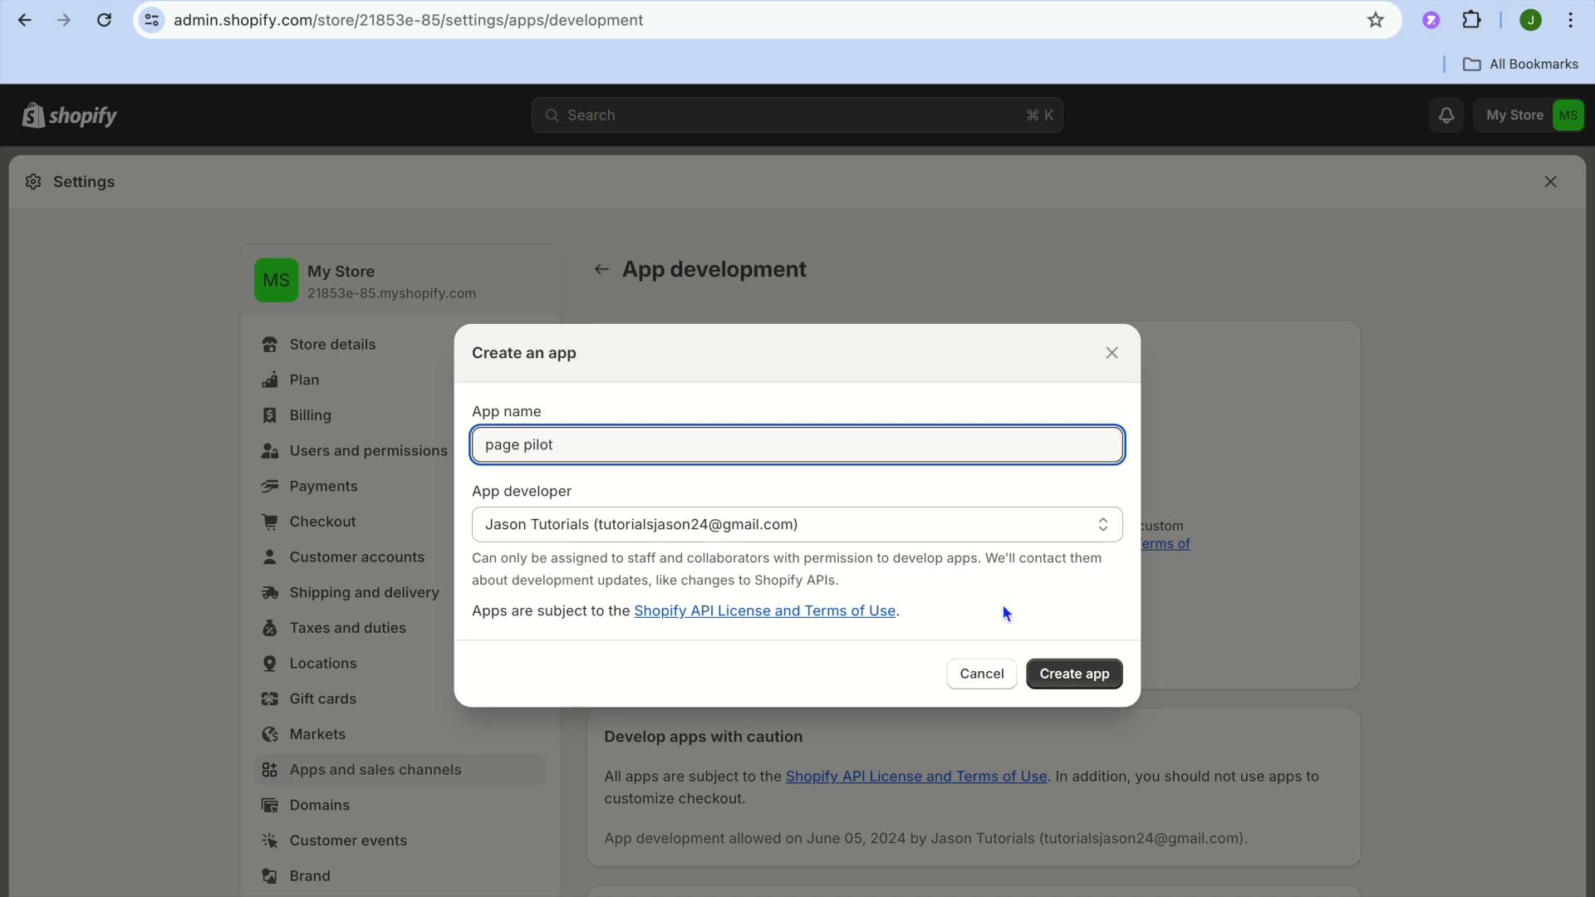
click(1088, 674)
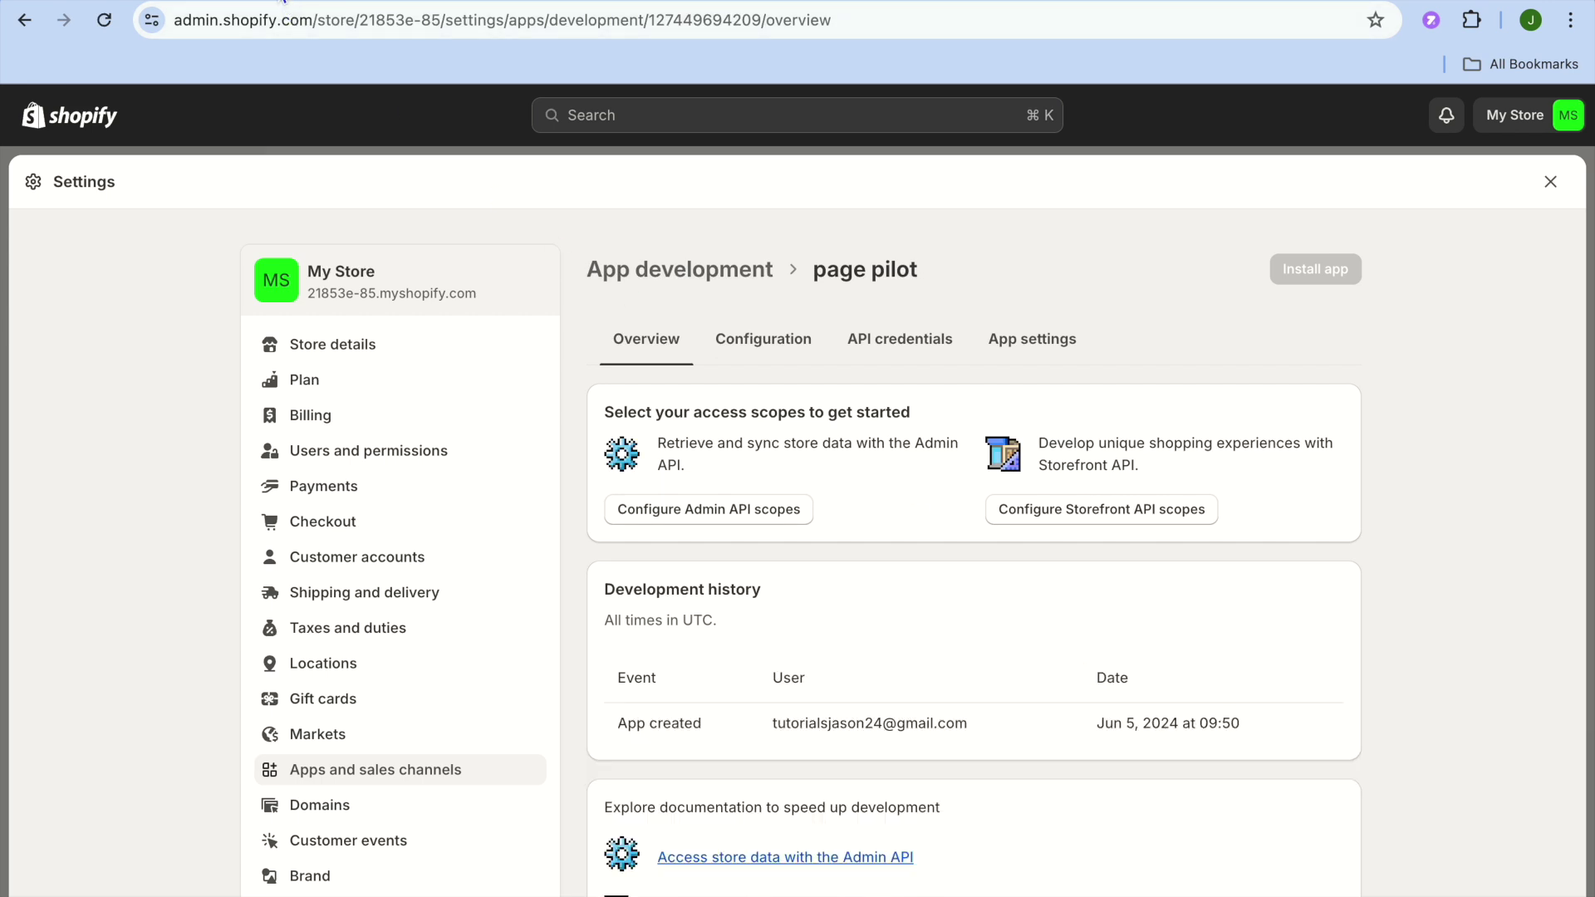
click(282, 2)
Step: Advance PagePilot's key guide to step 3/5 on Admin API scopes, then return to the Shopify app
click(1451, 198)
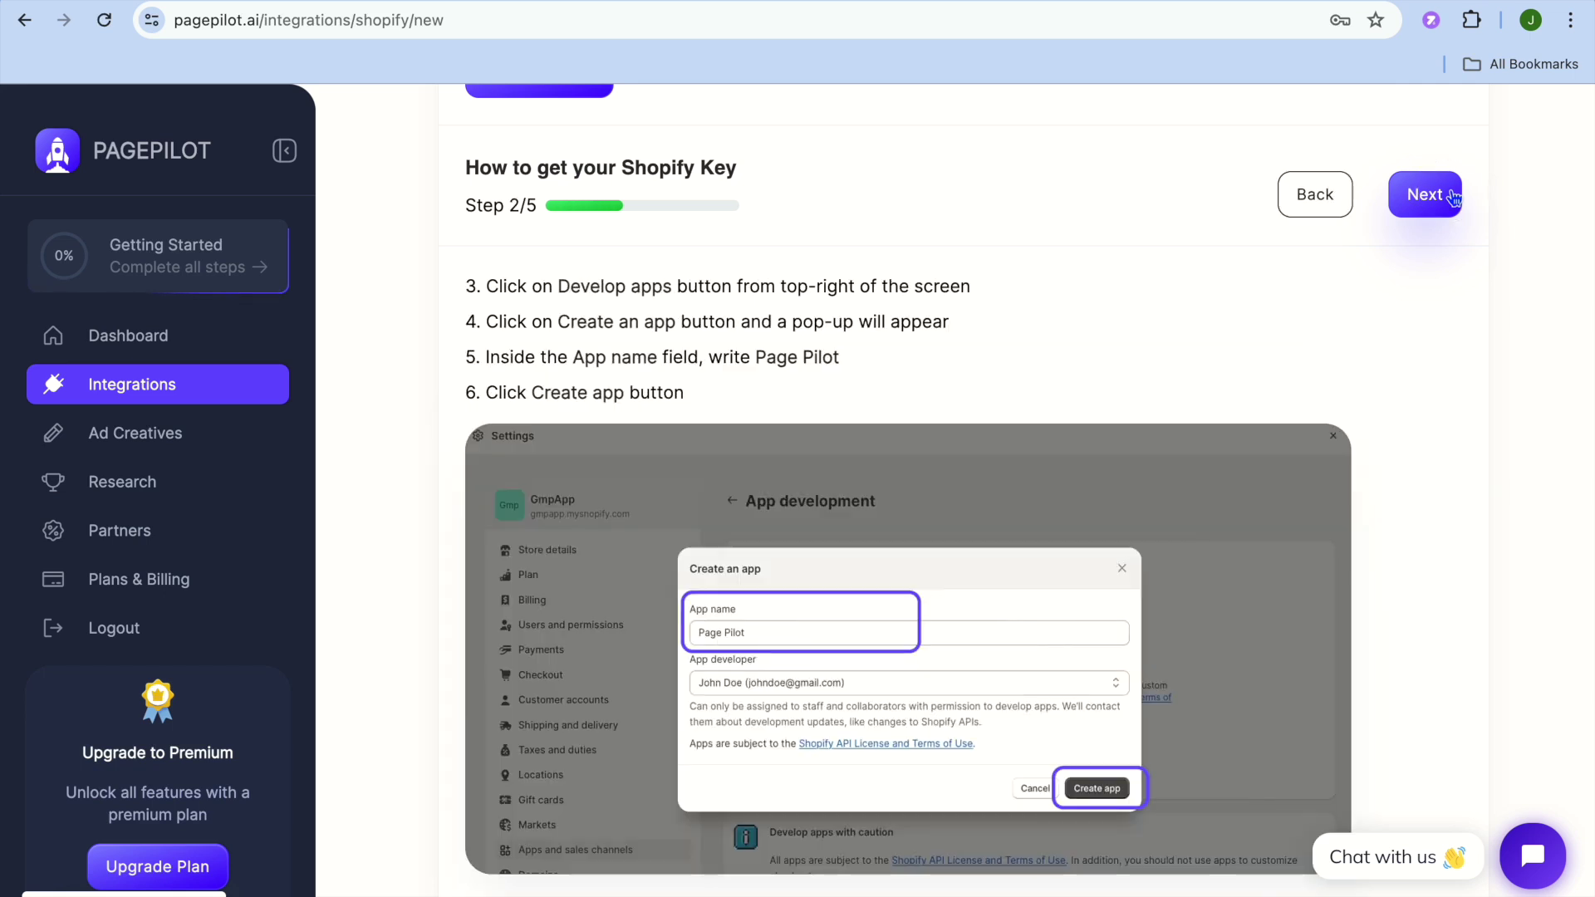
click(1451, 197)
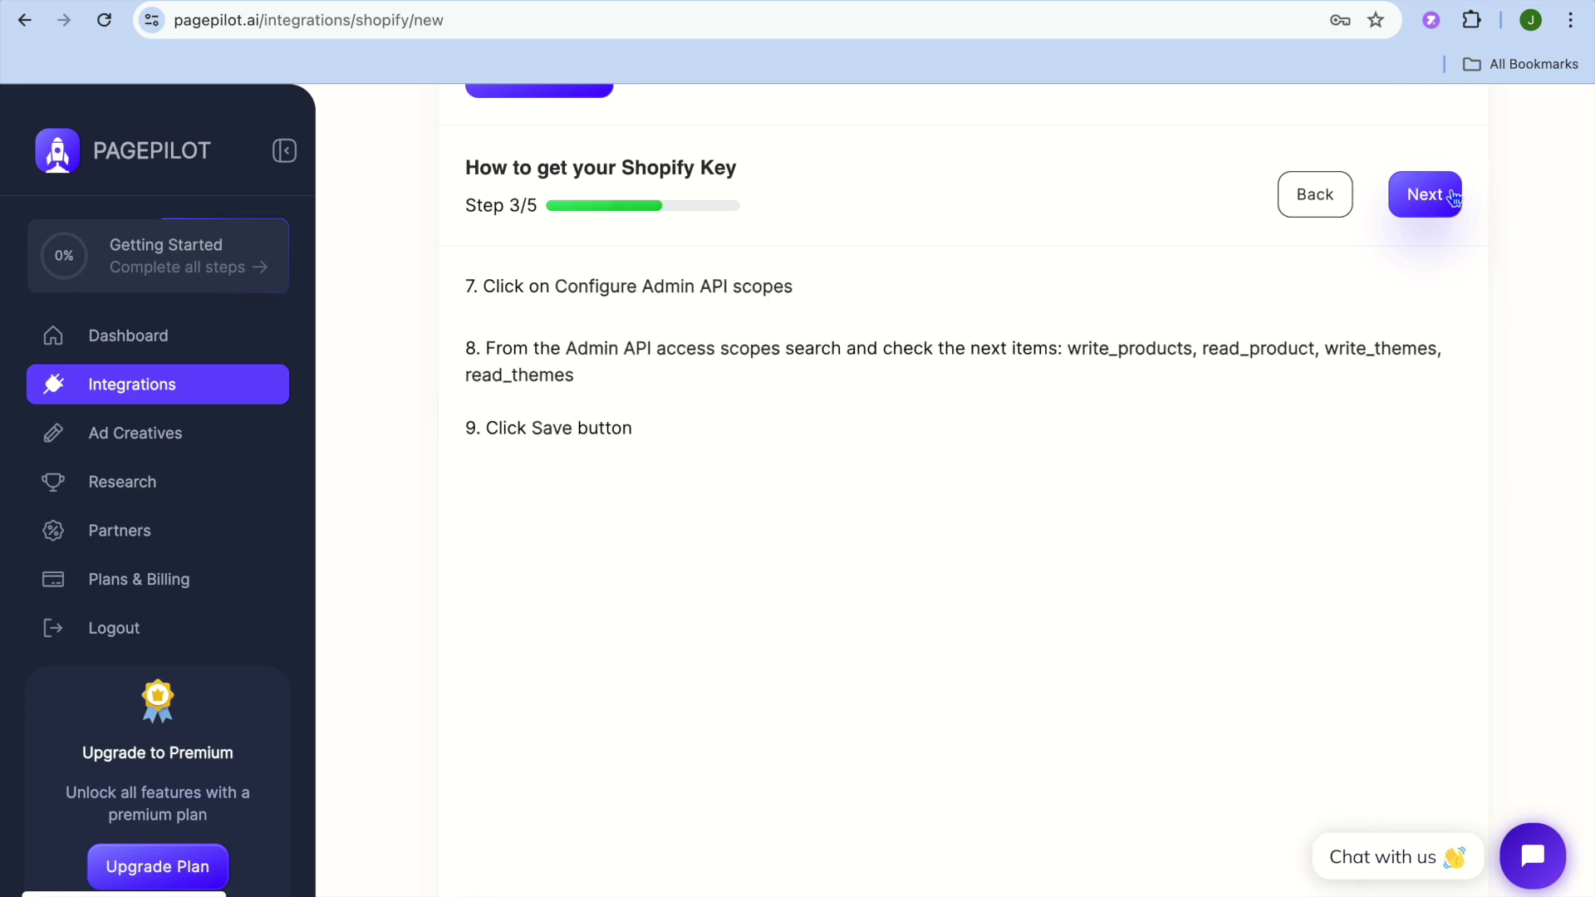
scroll(1227, 378, down, 1)
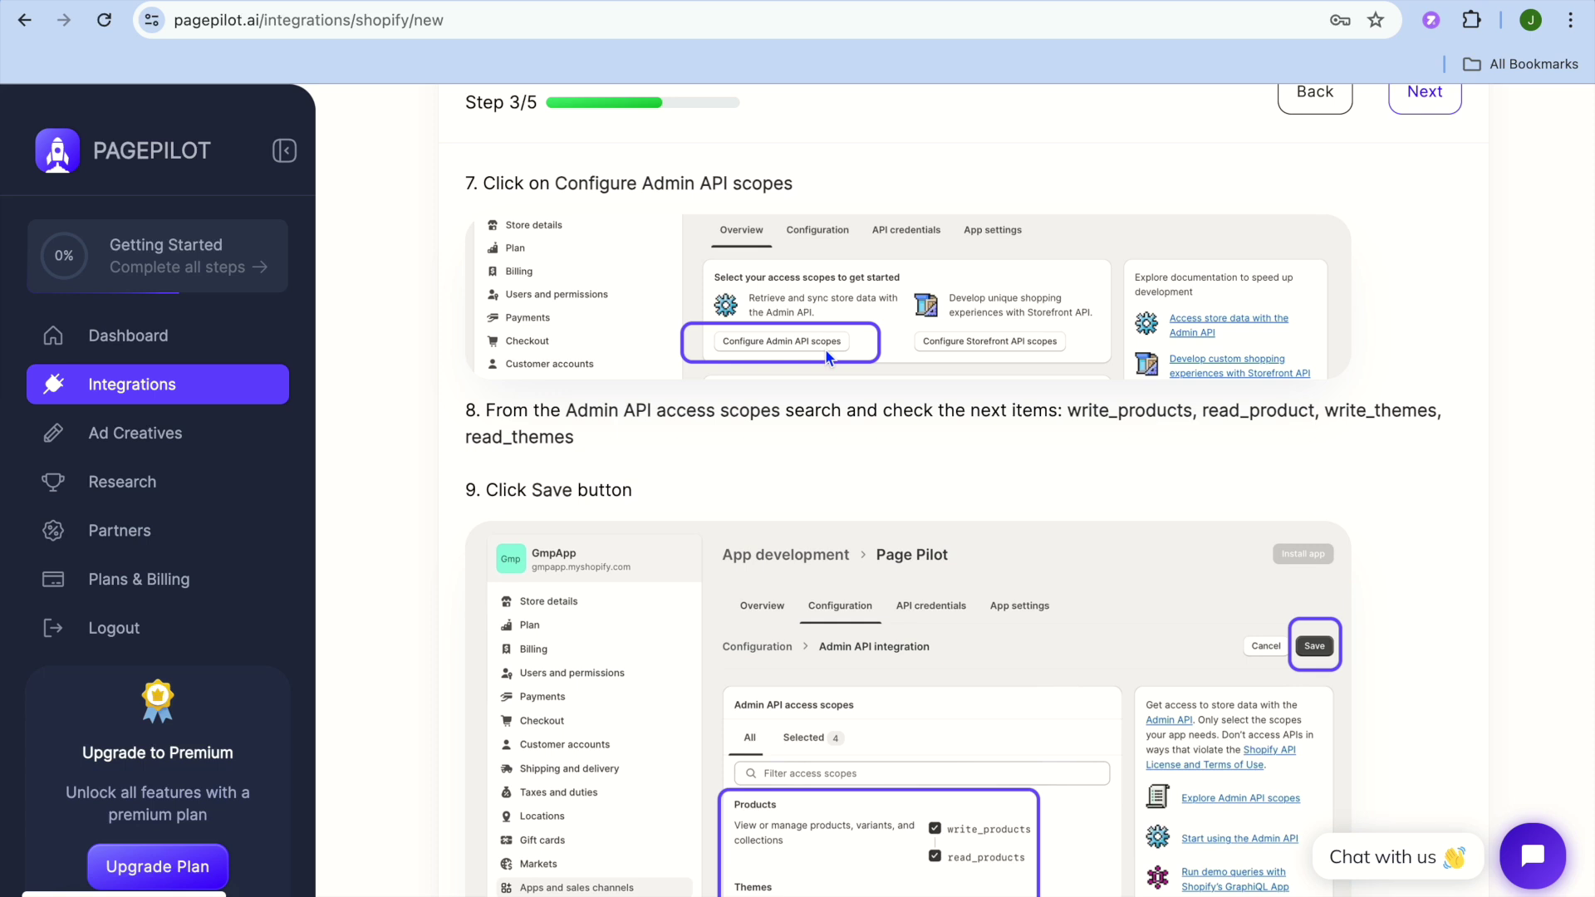
scroll(827, 355, down, 2)
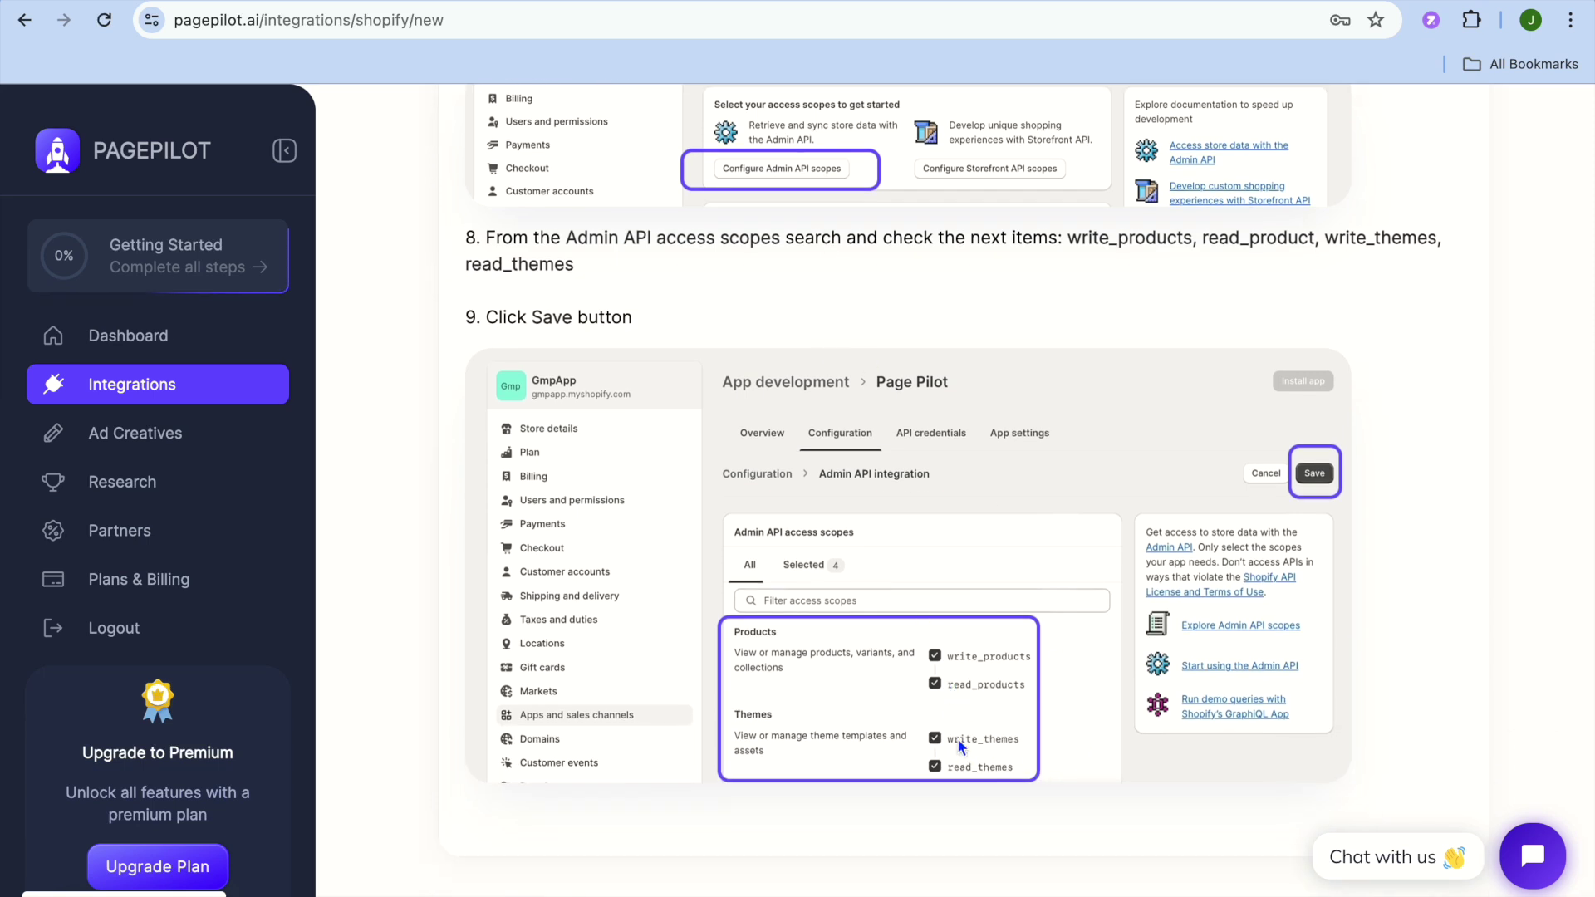
click(459, 2)
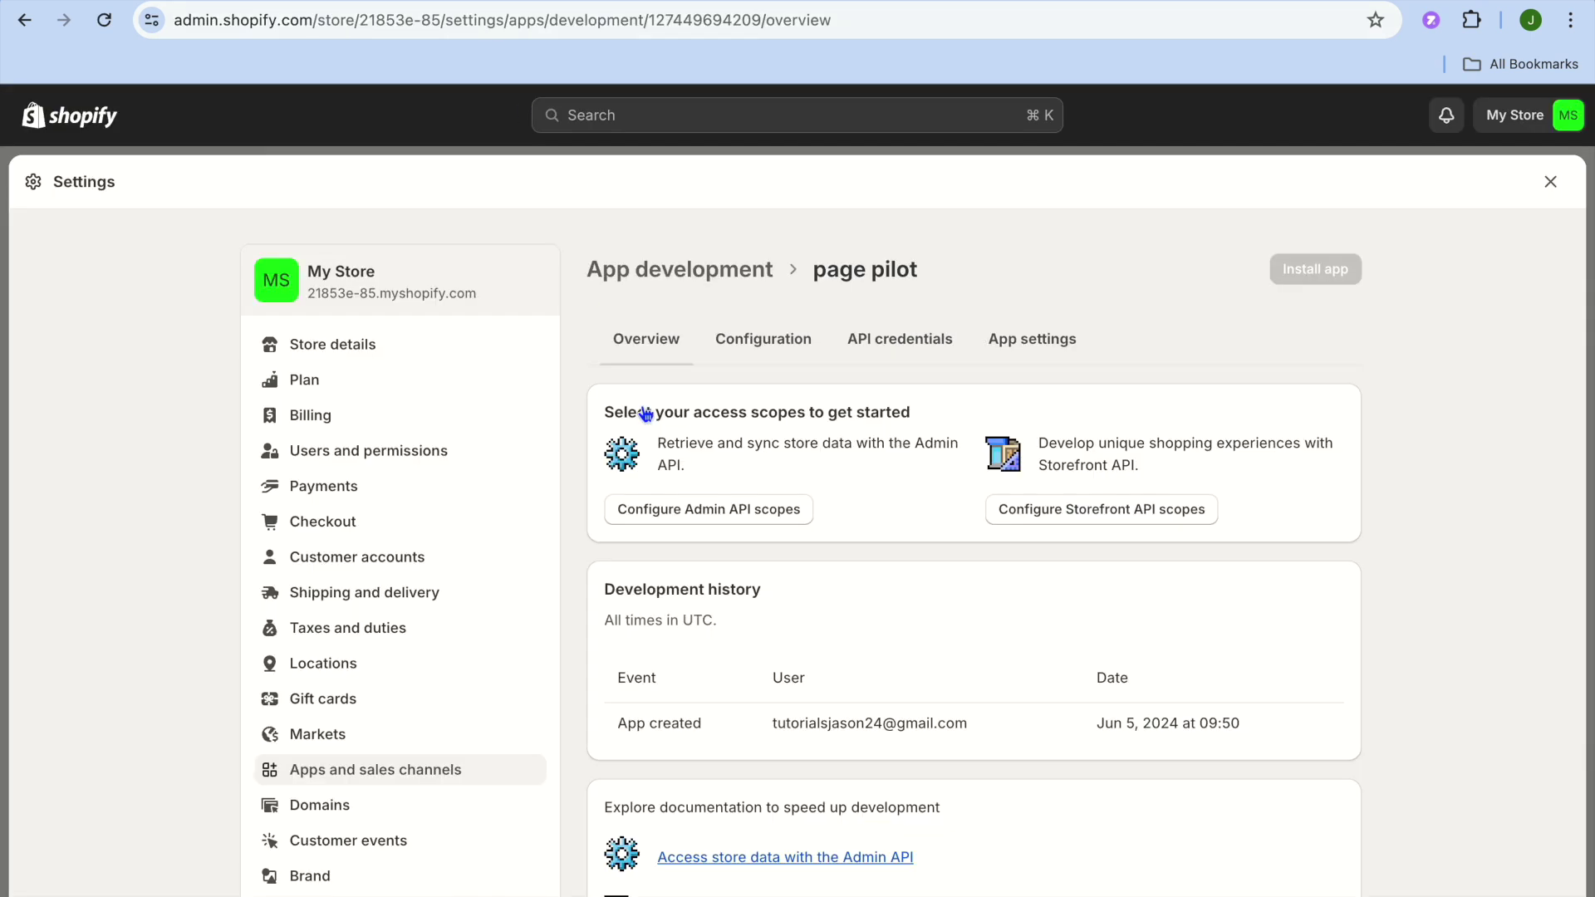
Step: Open the app's Admin API access scopes and check the required scopes in PagePilot's guide
click(740, 507)
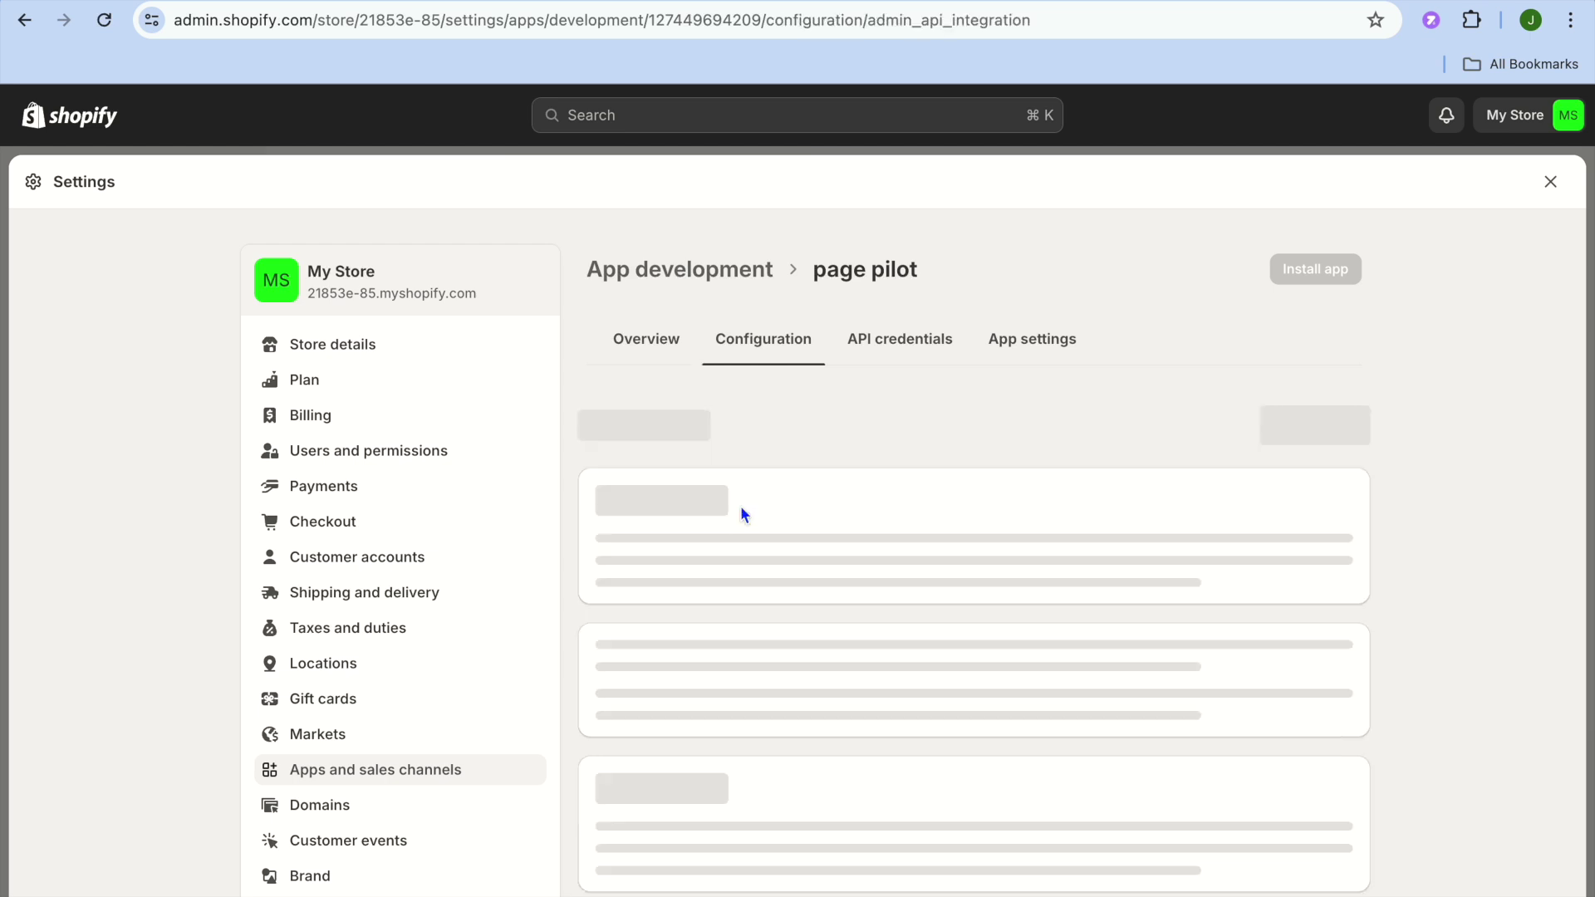
scroll(895, 533, down, 4)
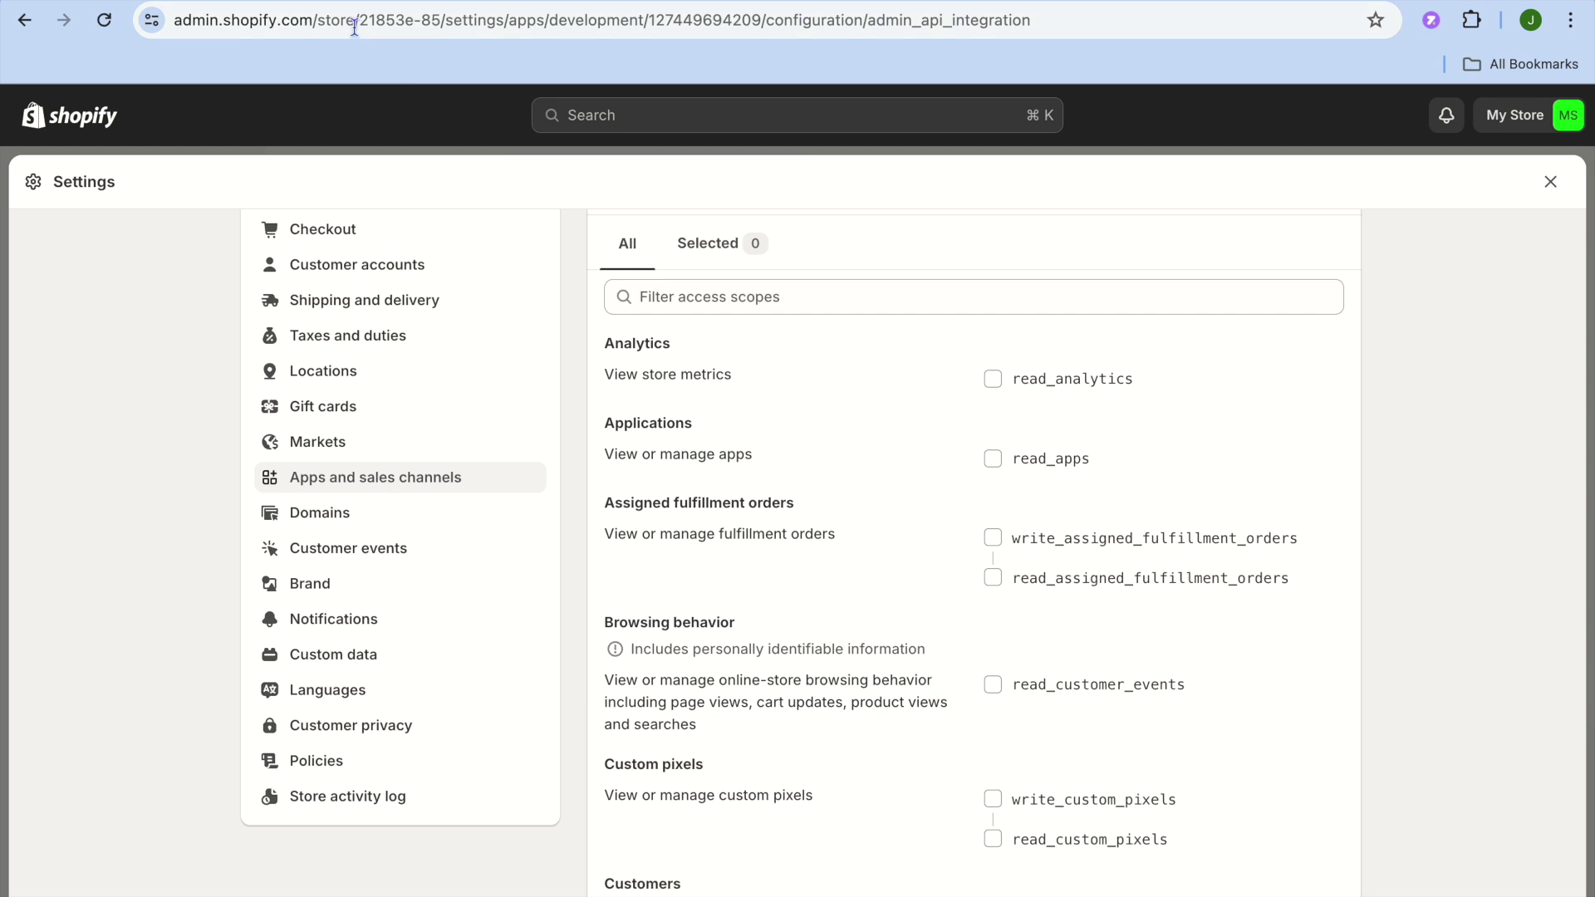
click(312, 4)
scroll(846, 610, down, 2)
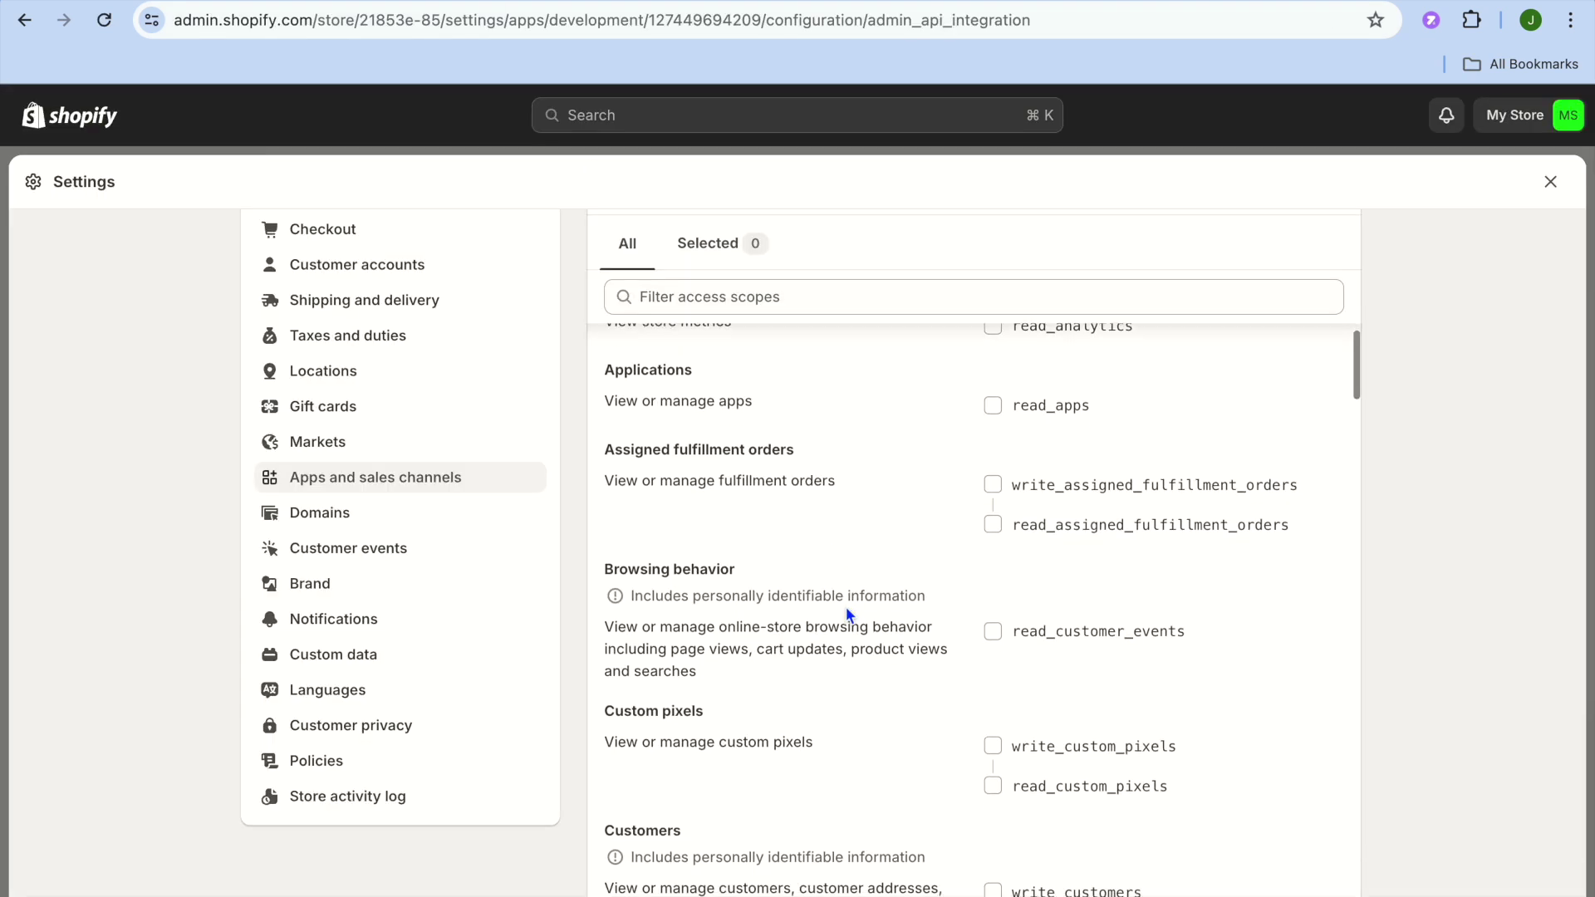
scroll(847, 610, up, 2)
scroll(848, 612, down, 2)
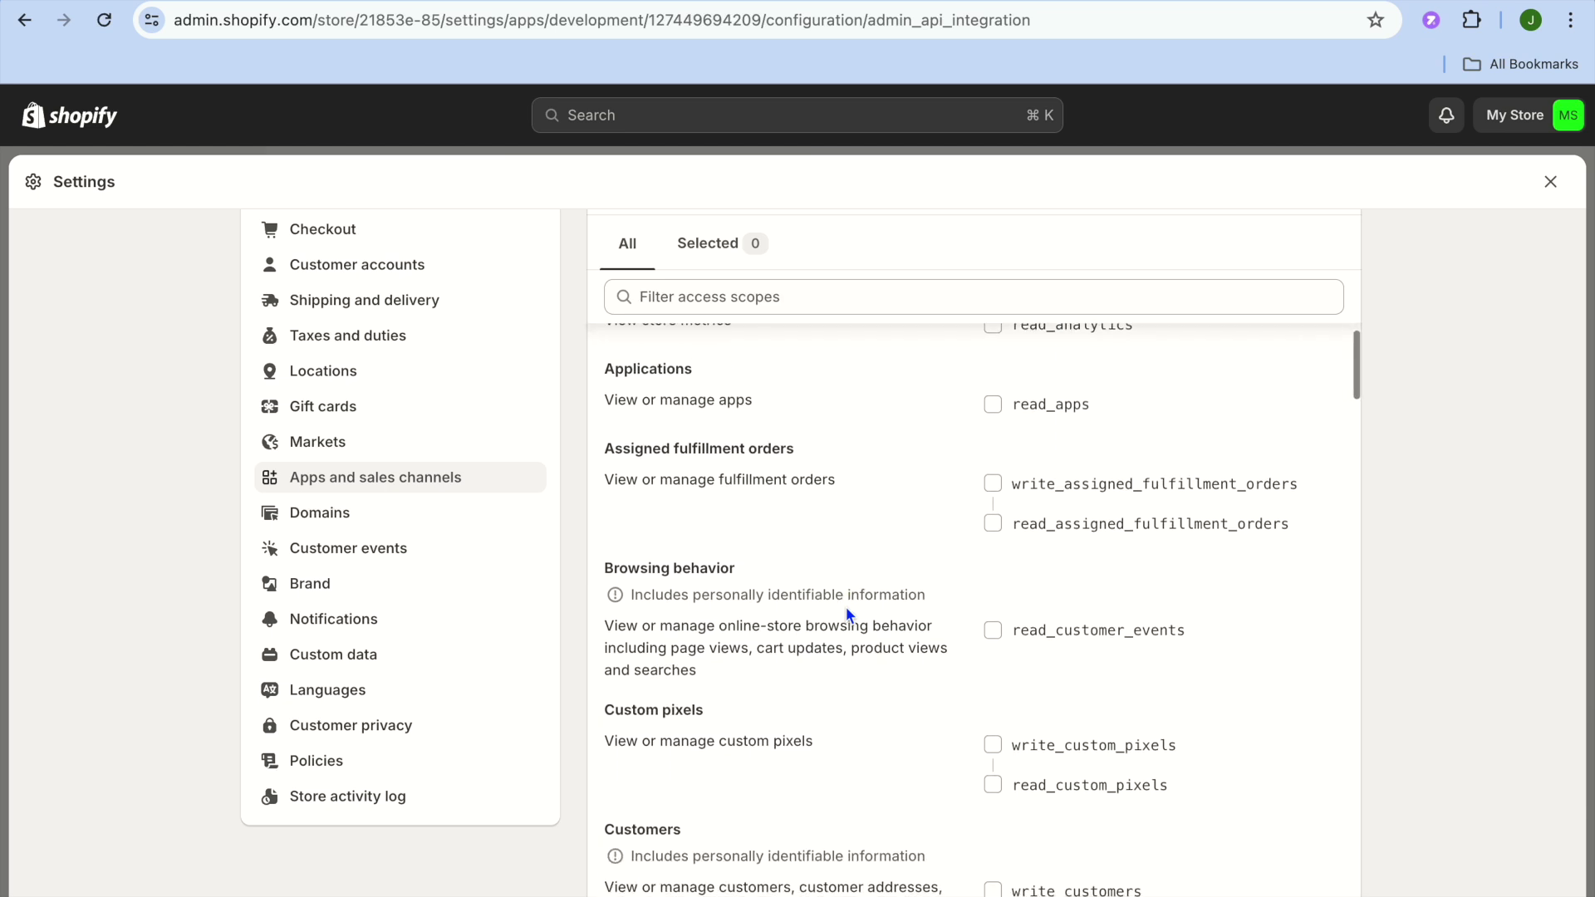
scroll(846, 614, down, 8)
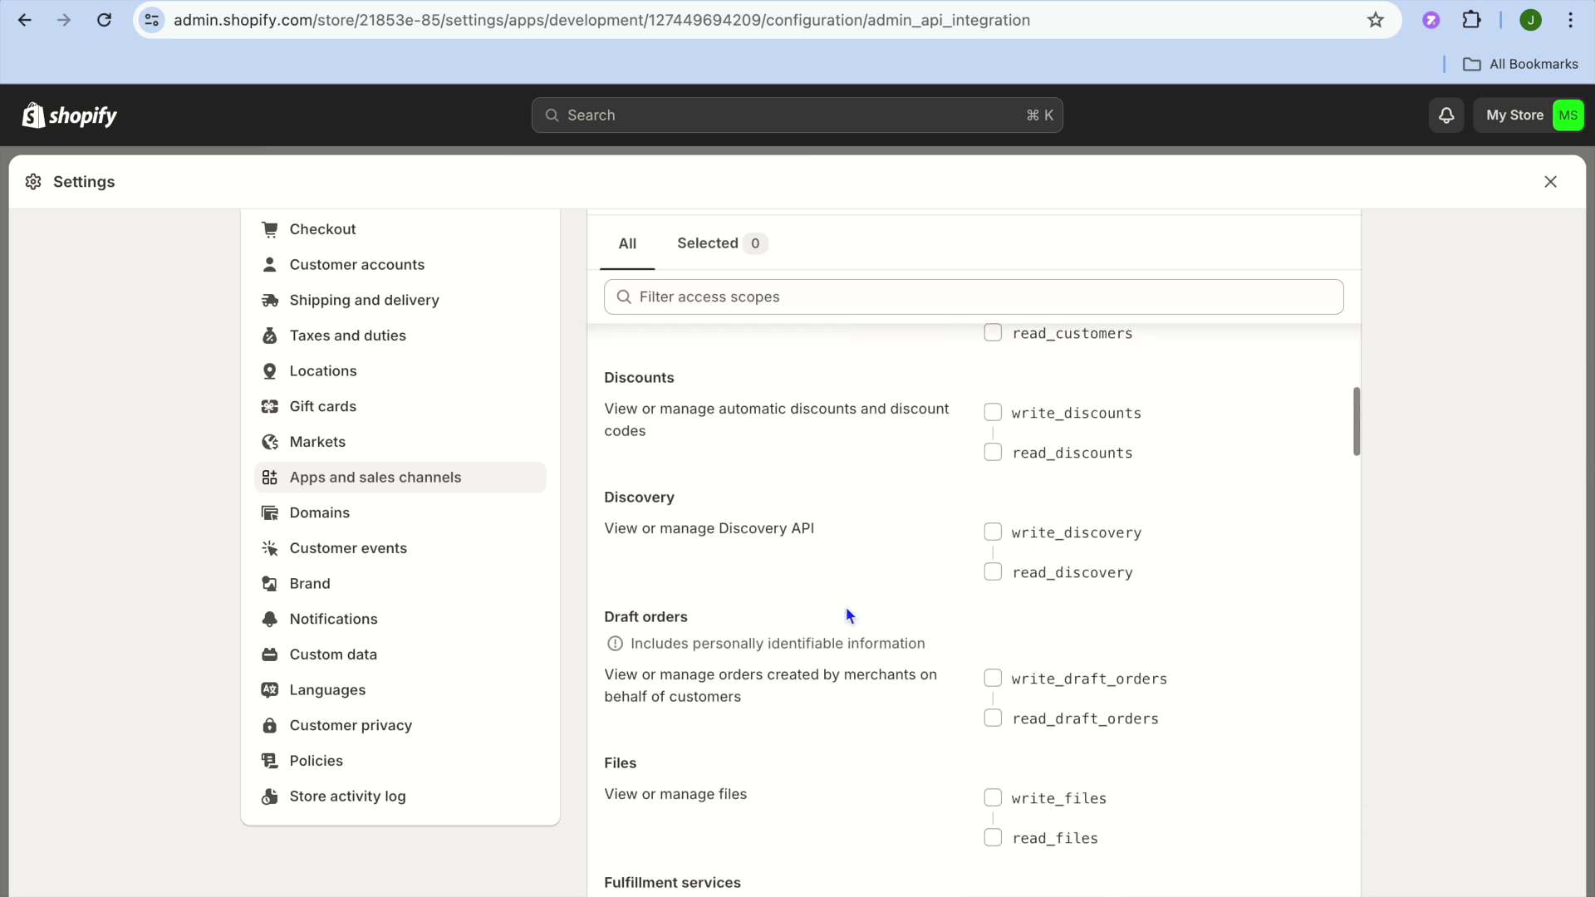
scroll(847, 615, down, 5)
scroll(848, 614, down, 10)
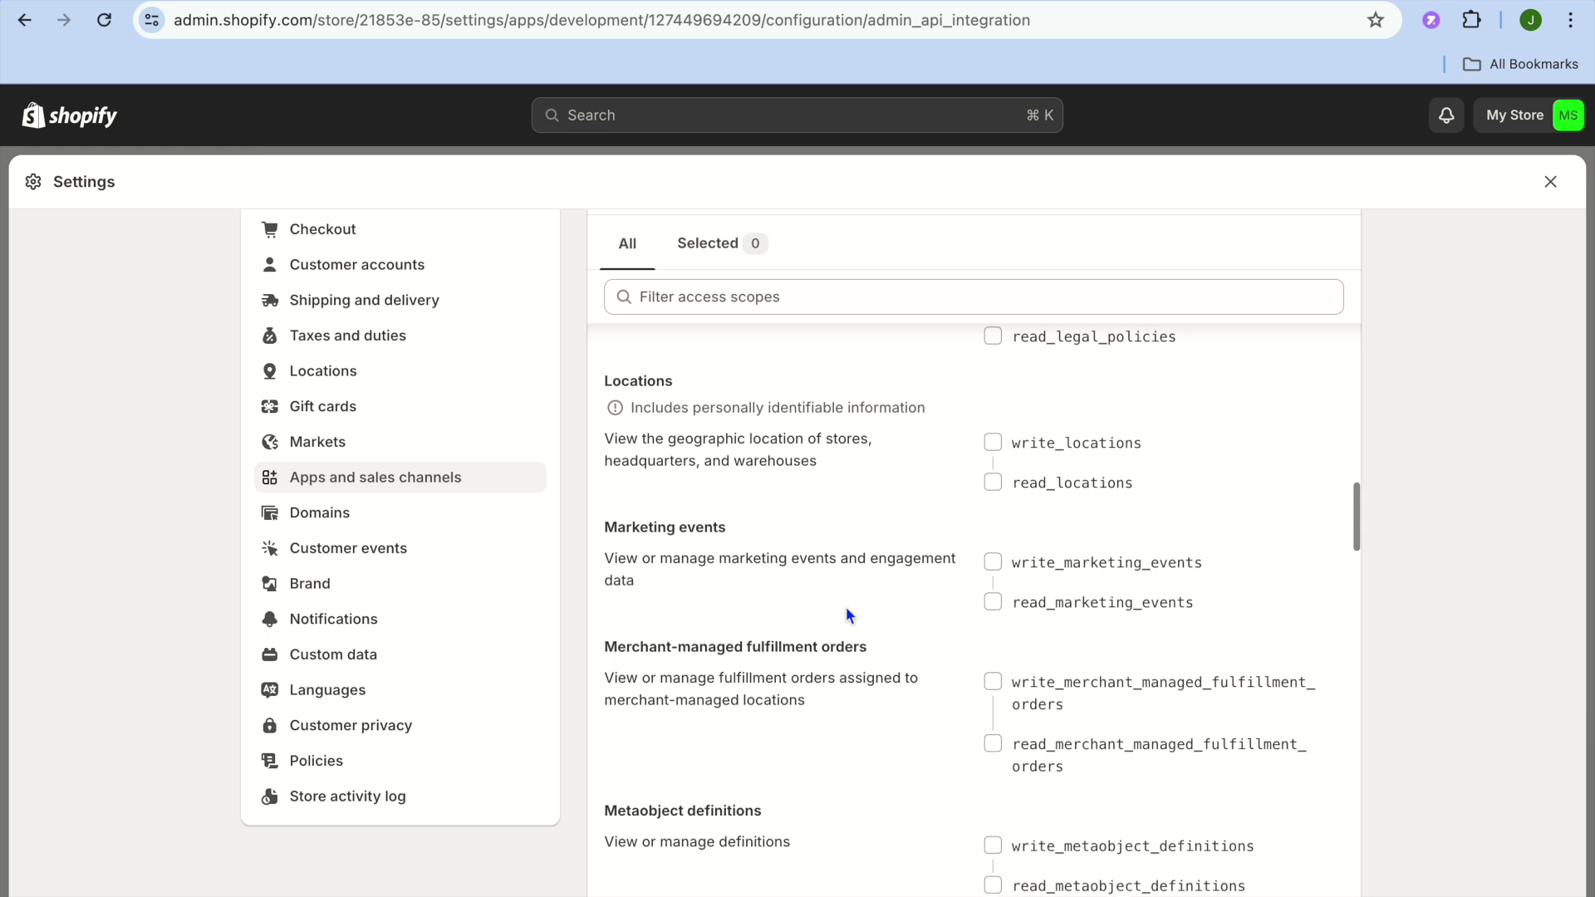
scroll(848, 615, down, 10)
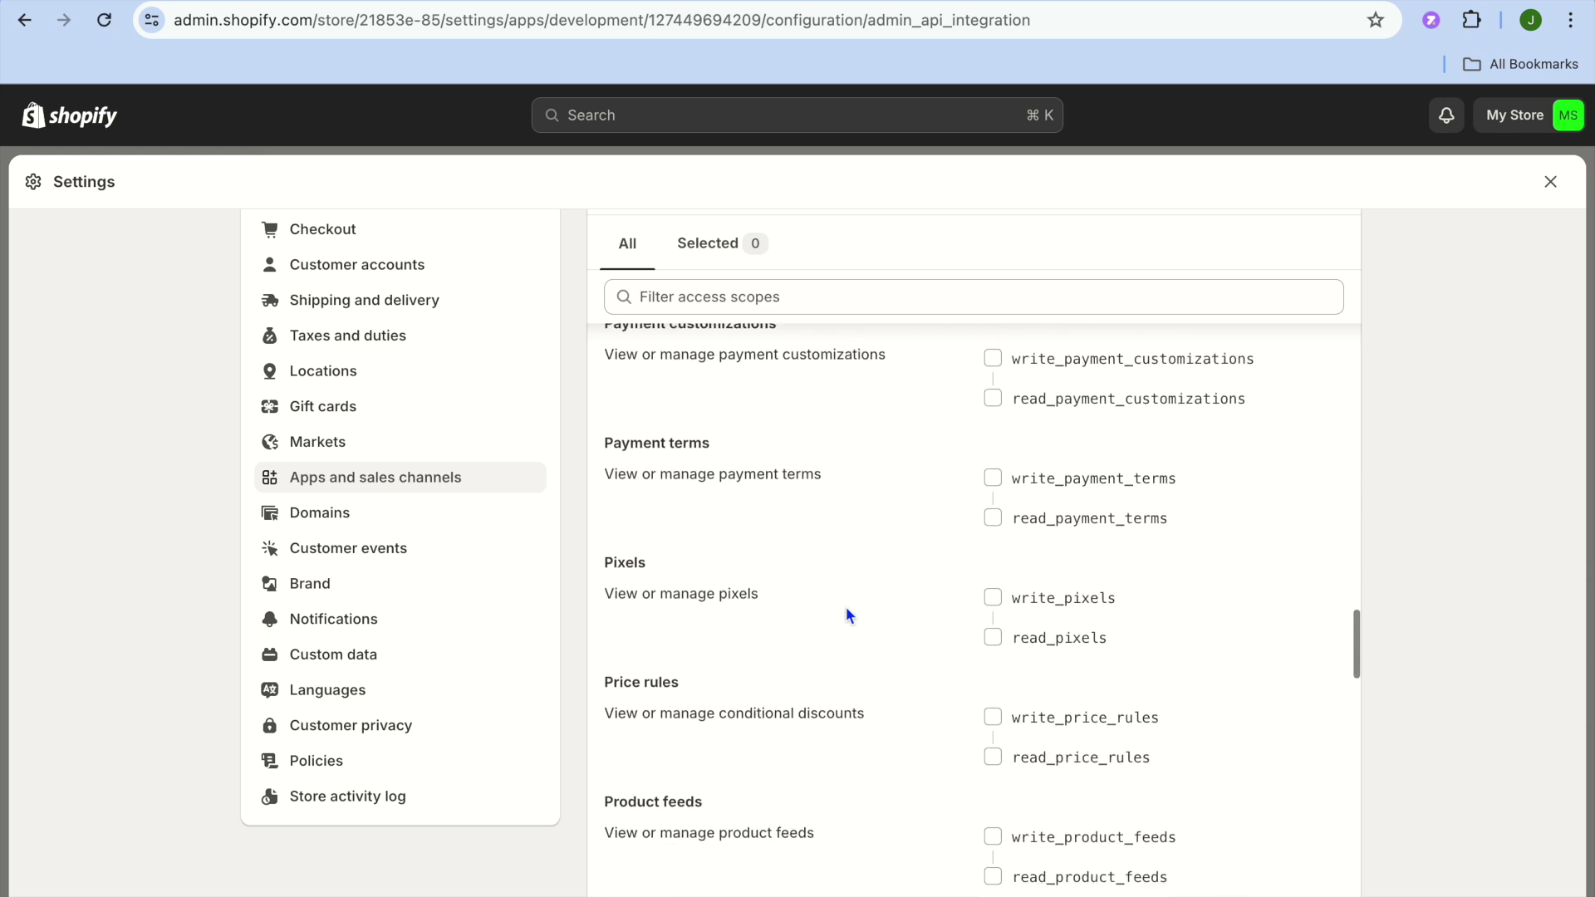
scroll(845, 605, down, 2)
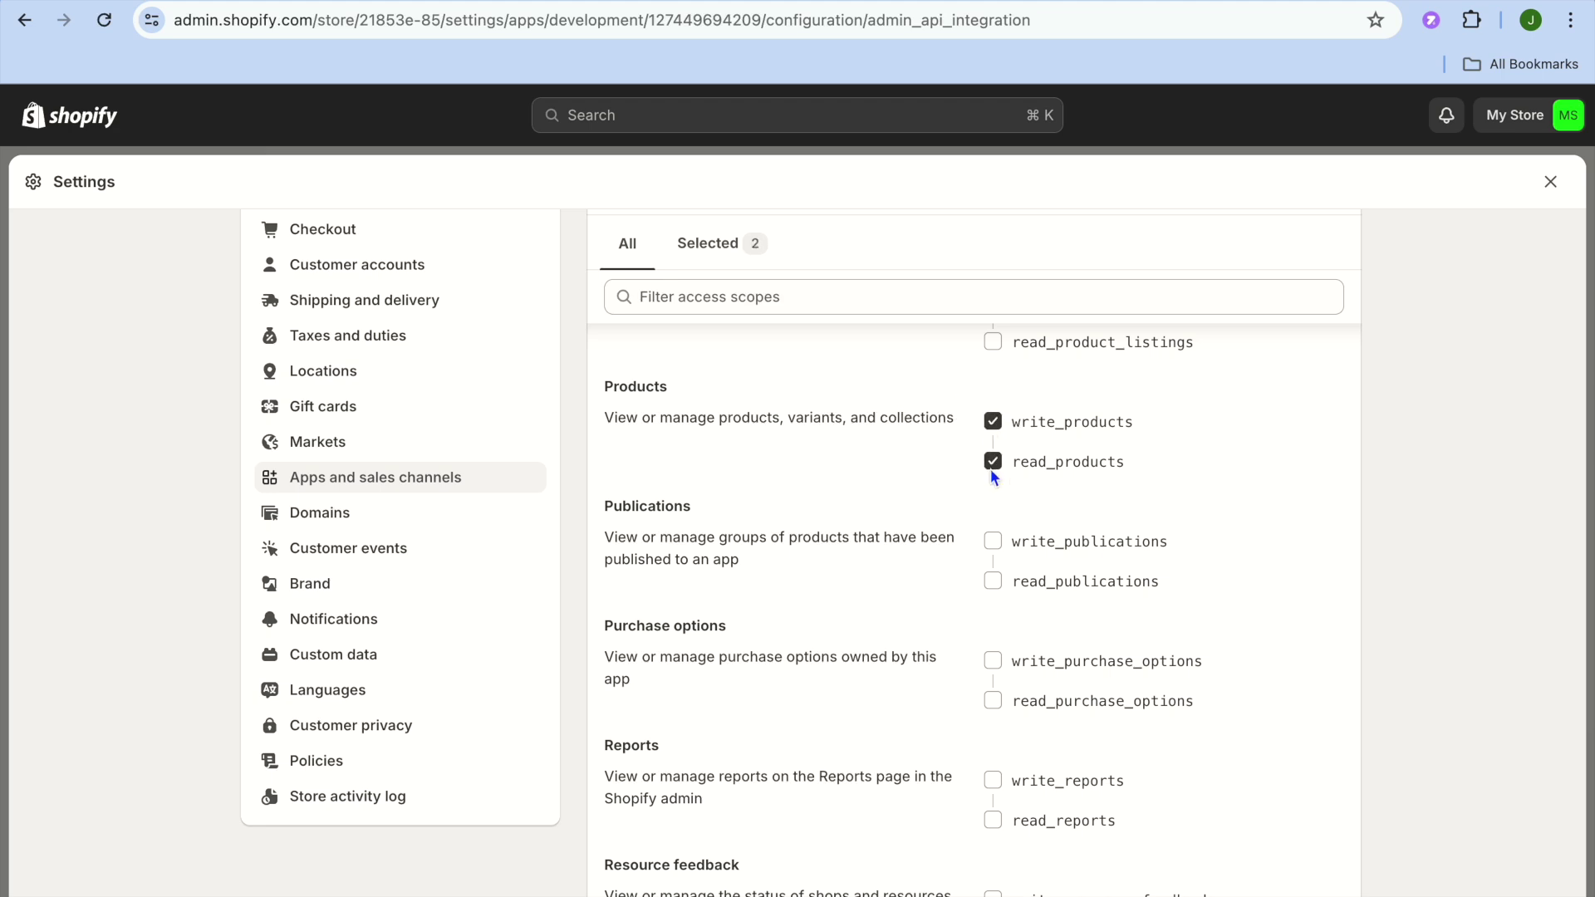
scroll(794, 649, down, 20)
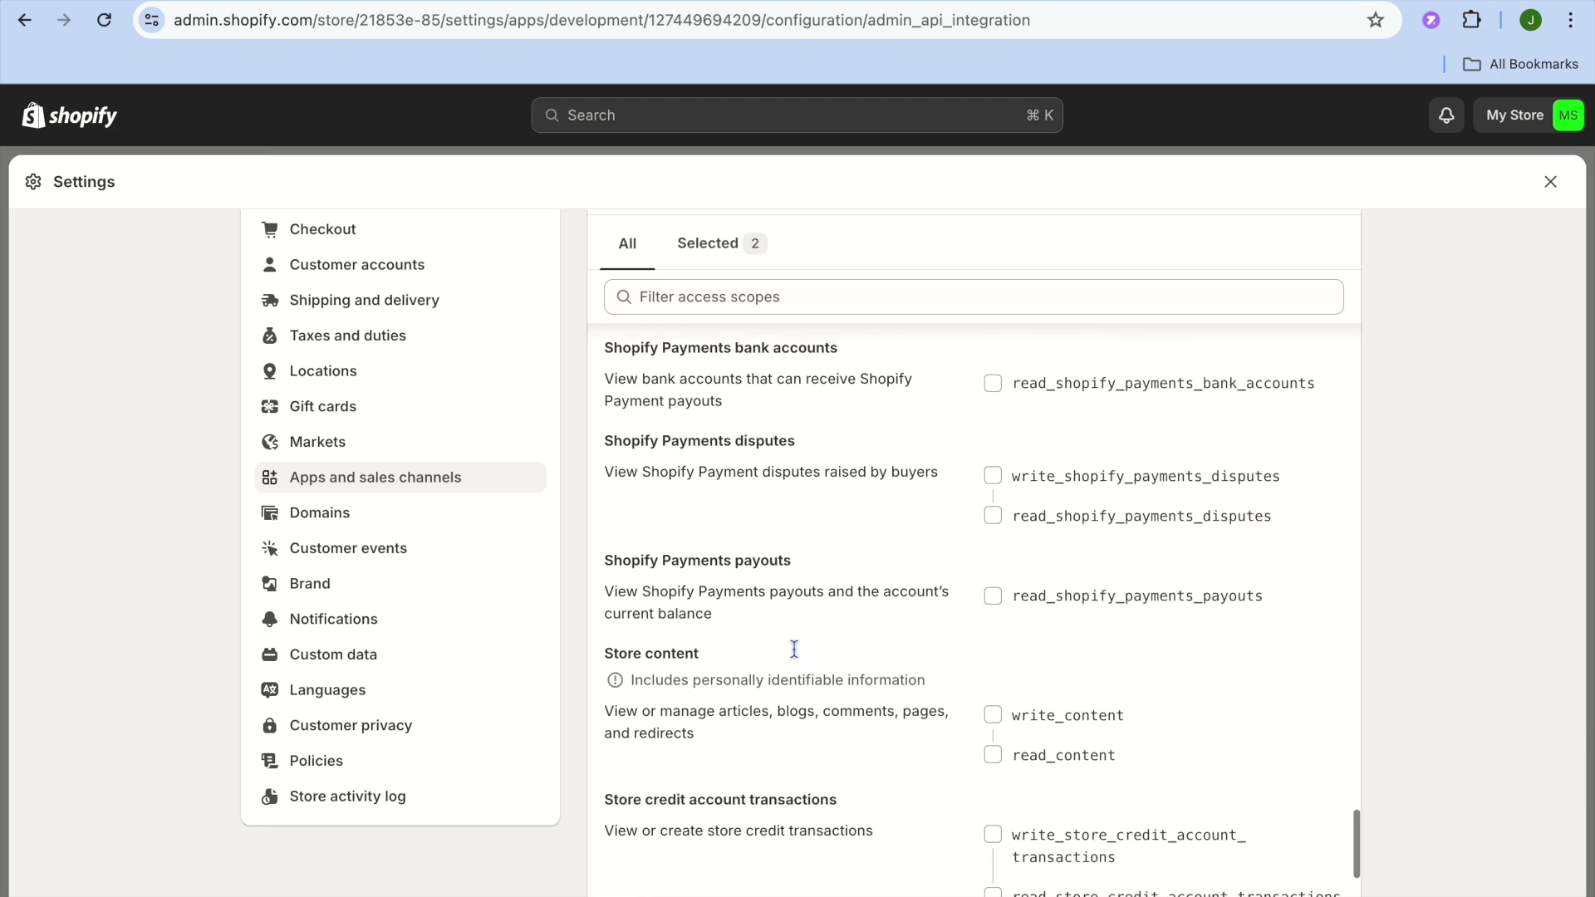
scroll(794, 650, down, 3)
scroll(794, 650, up, 9)
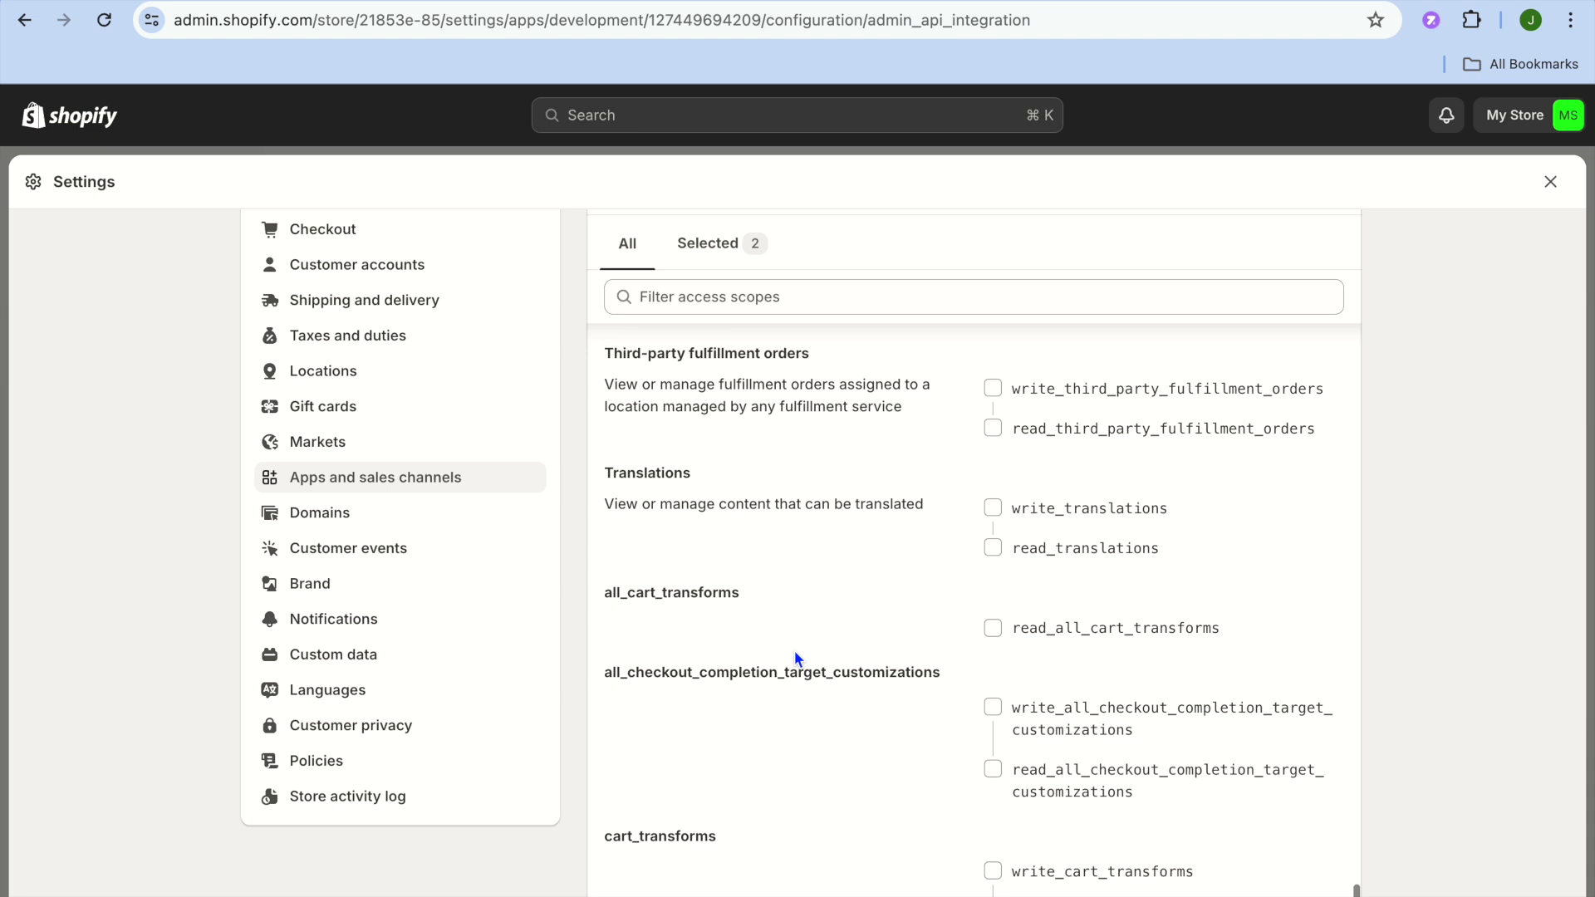
Step: Grant write_themes access and save the app's four product and theme access scopes
click(997, 694)
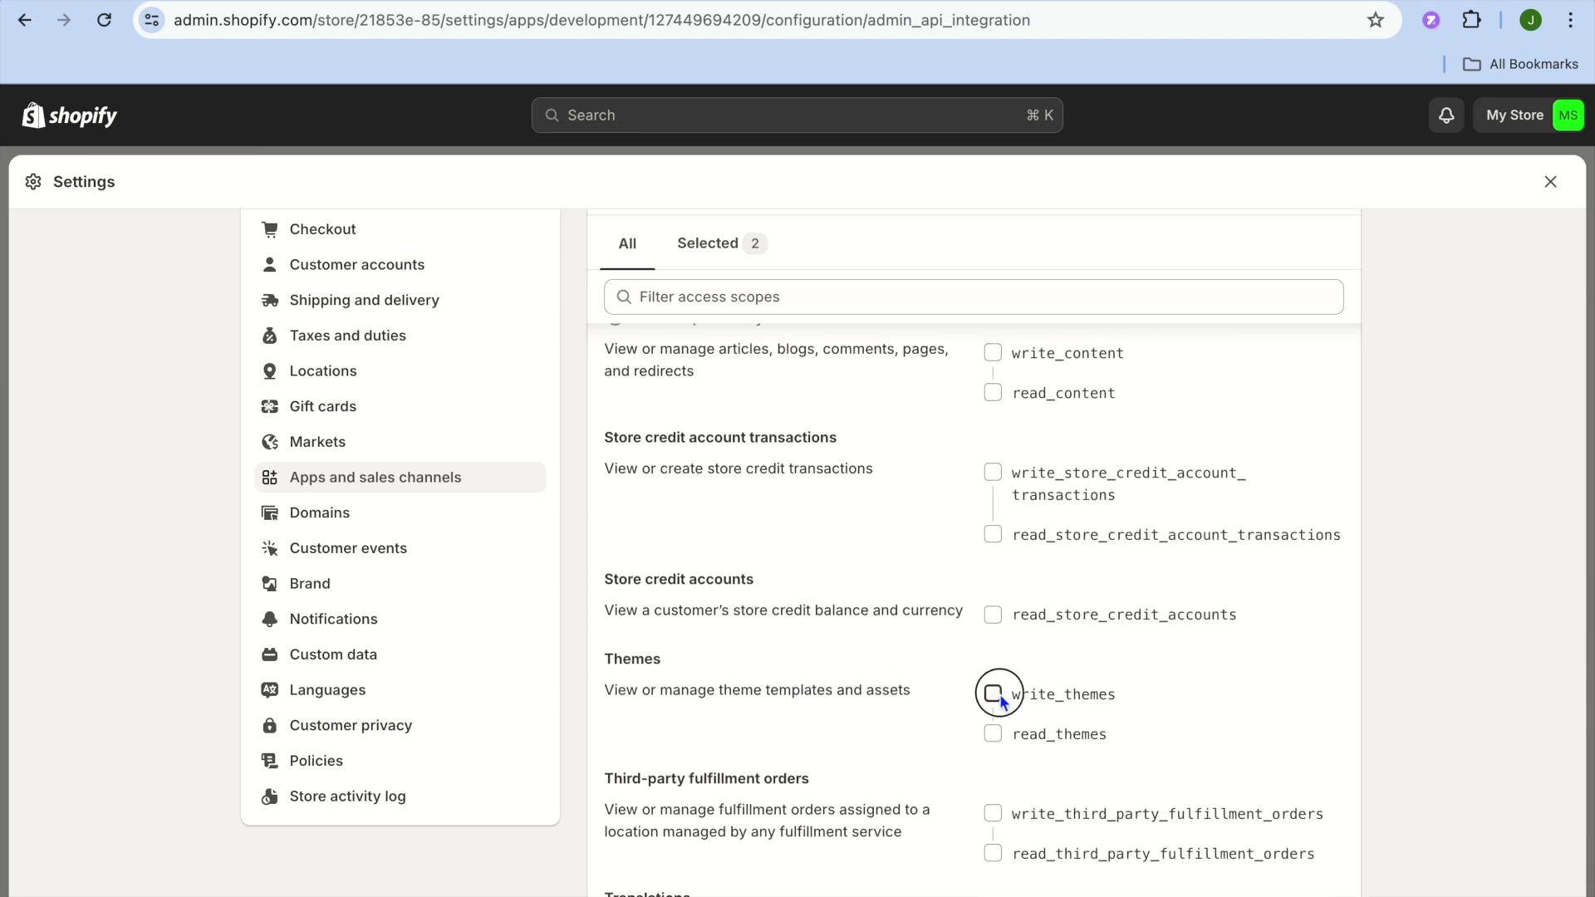
scroll(1286, 637, up, 20)
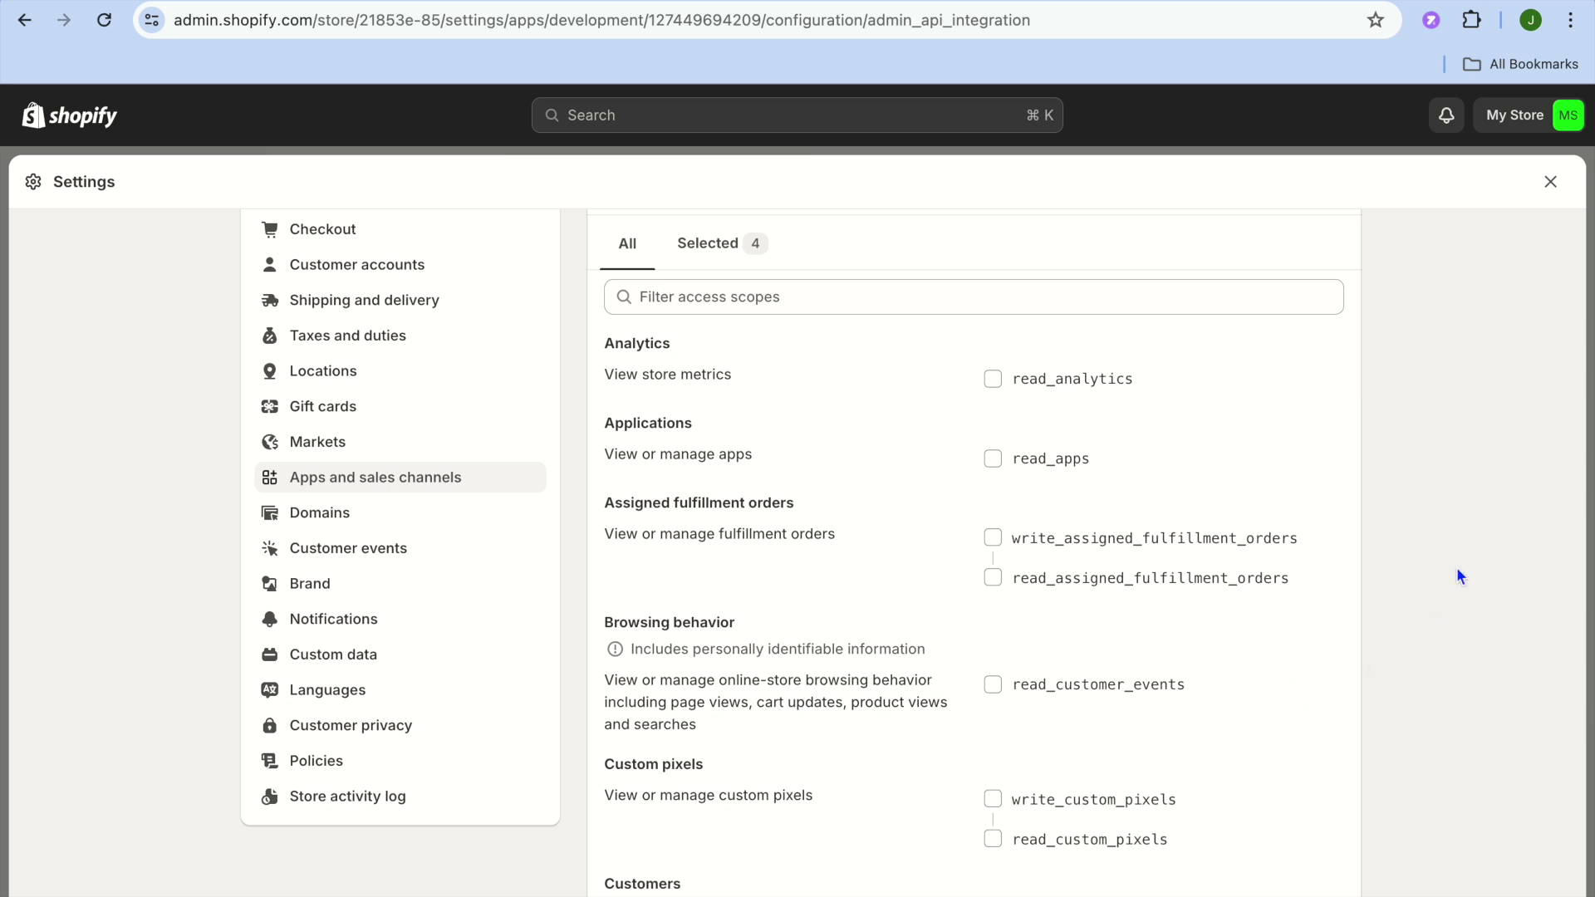
scroll(1457, 567, up, 5)
click(1330, 400)
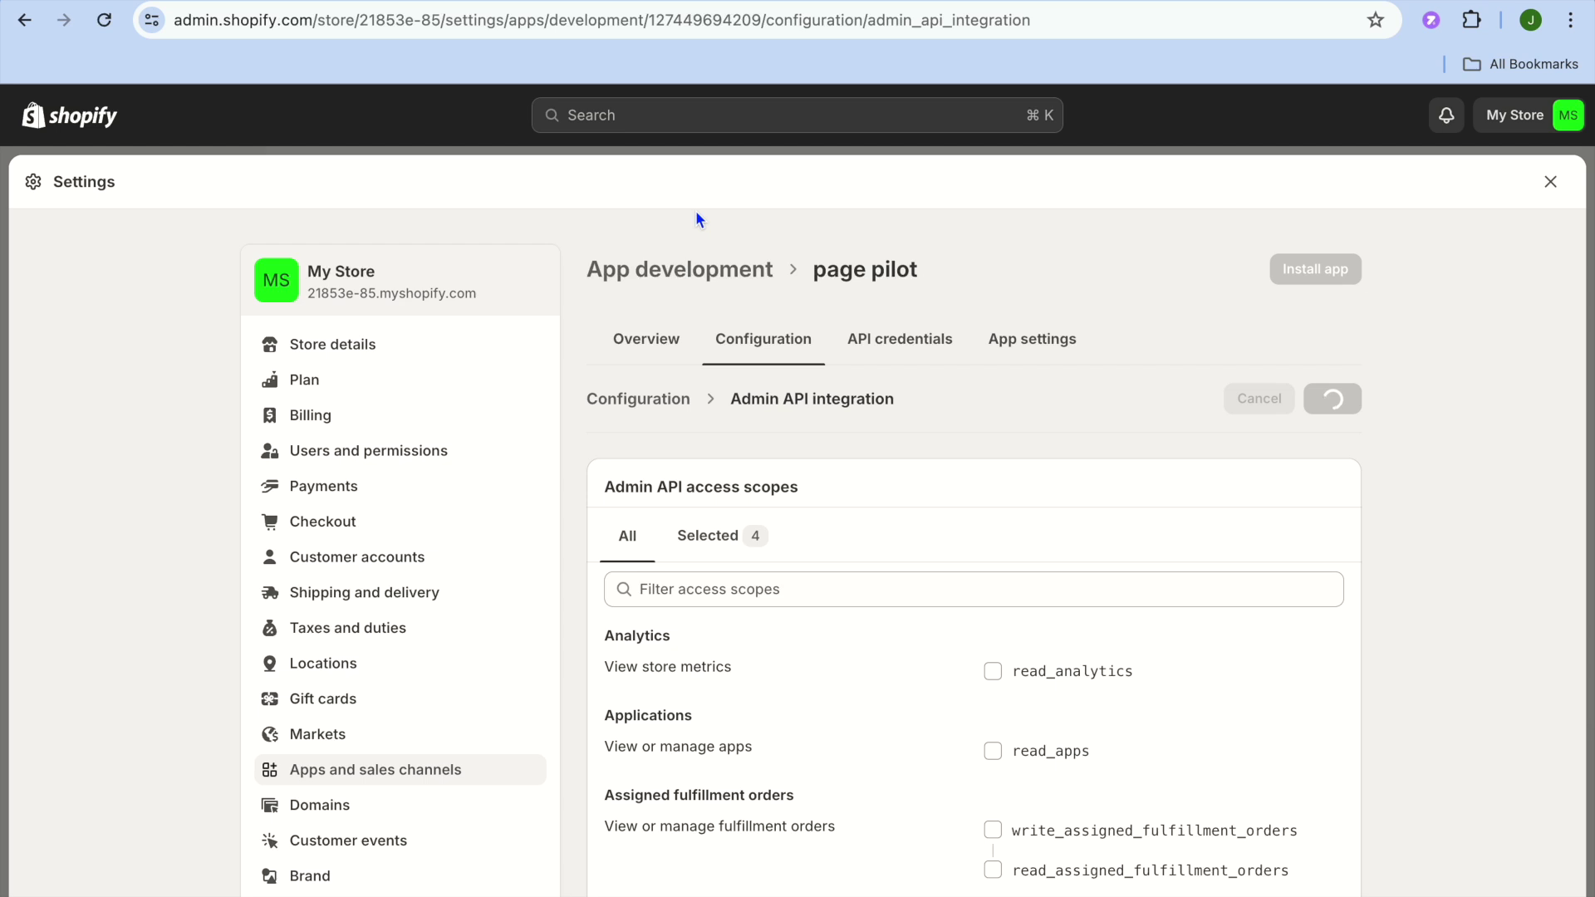
key(ctrl+Tab)
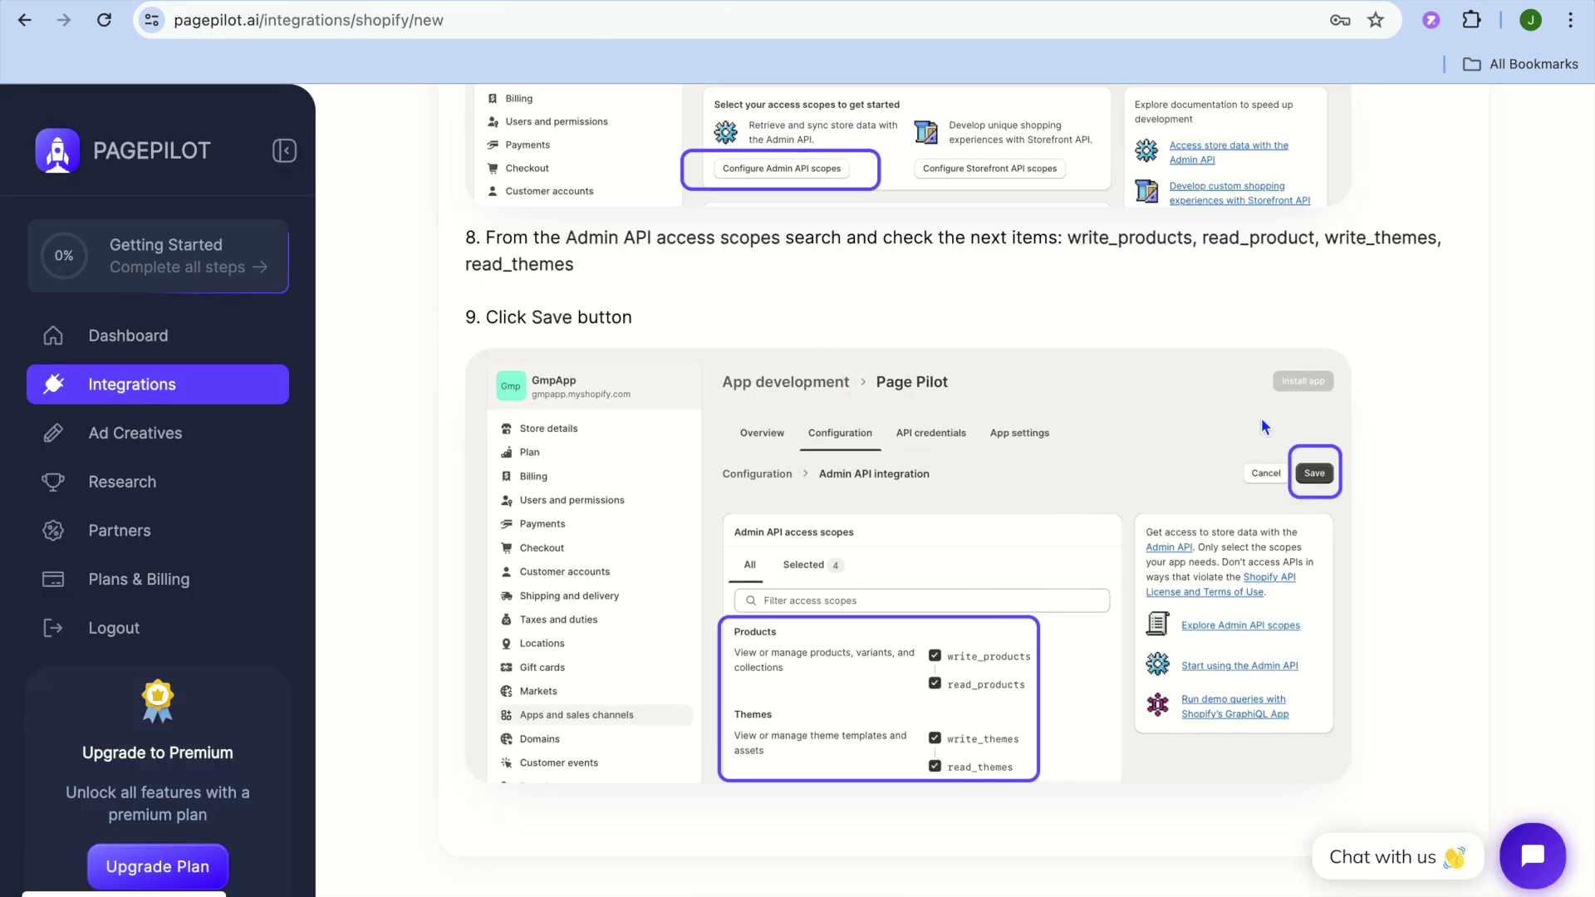
Step: Advance PagePilot's Shopify key guide to step 4
scroll(1266, 429, up, 6)
click(1440, 467)
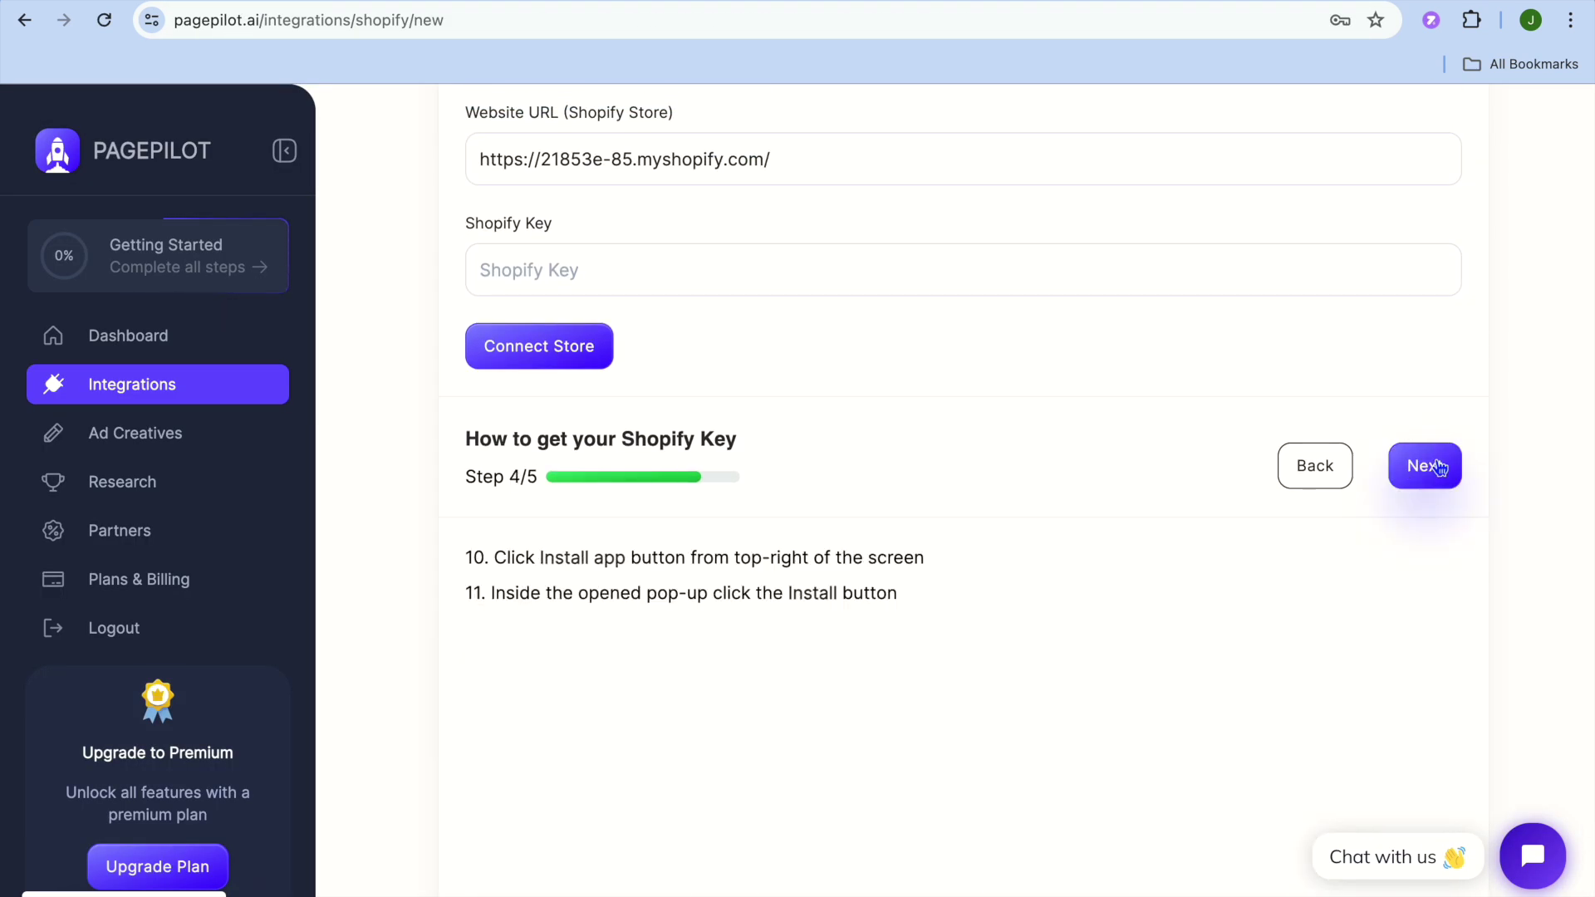
scroll(1094, 465, down, 2)
scroll(1095, 467, down, 4)
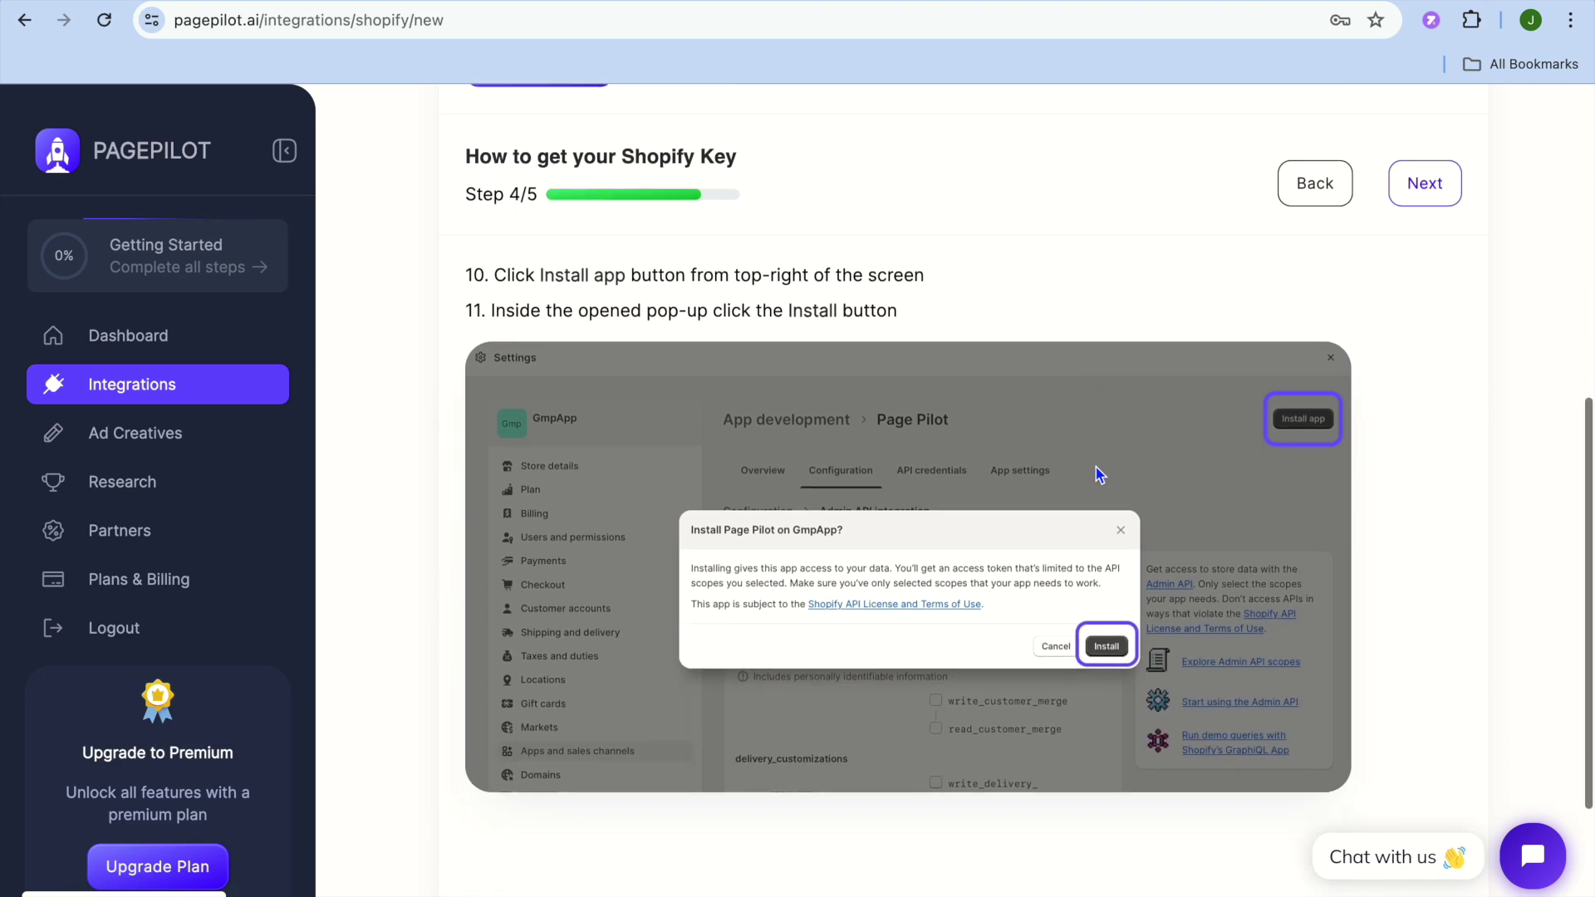
scroll(1095, 465, up, 2)
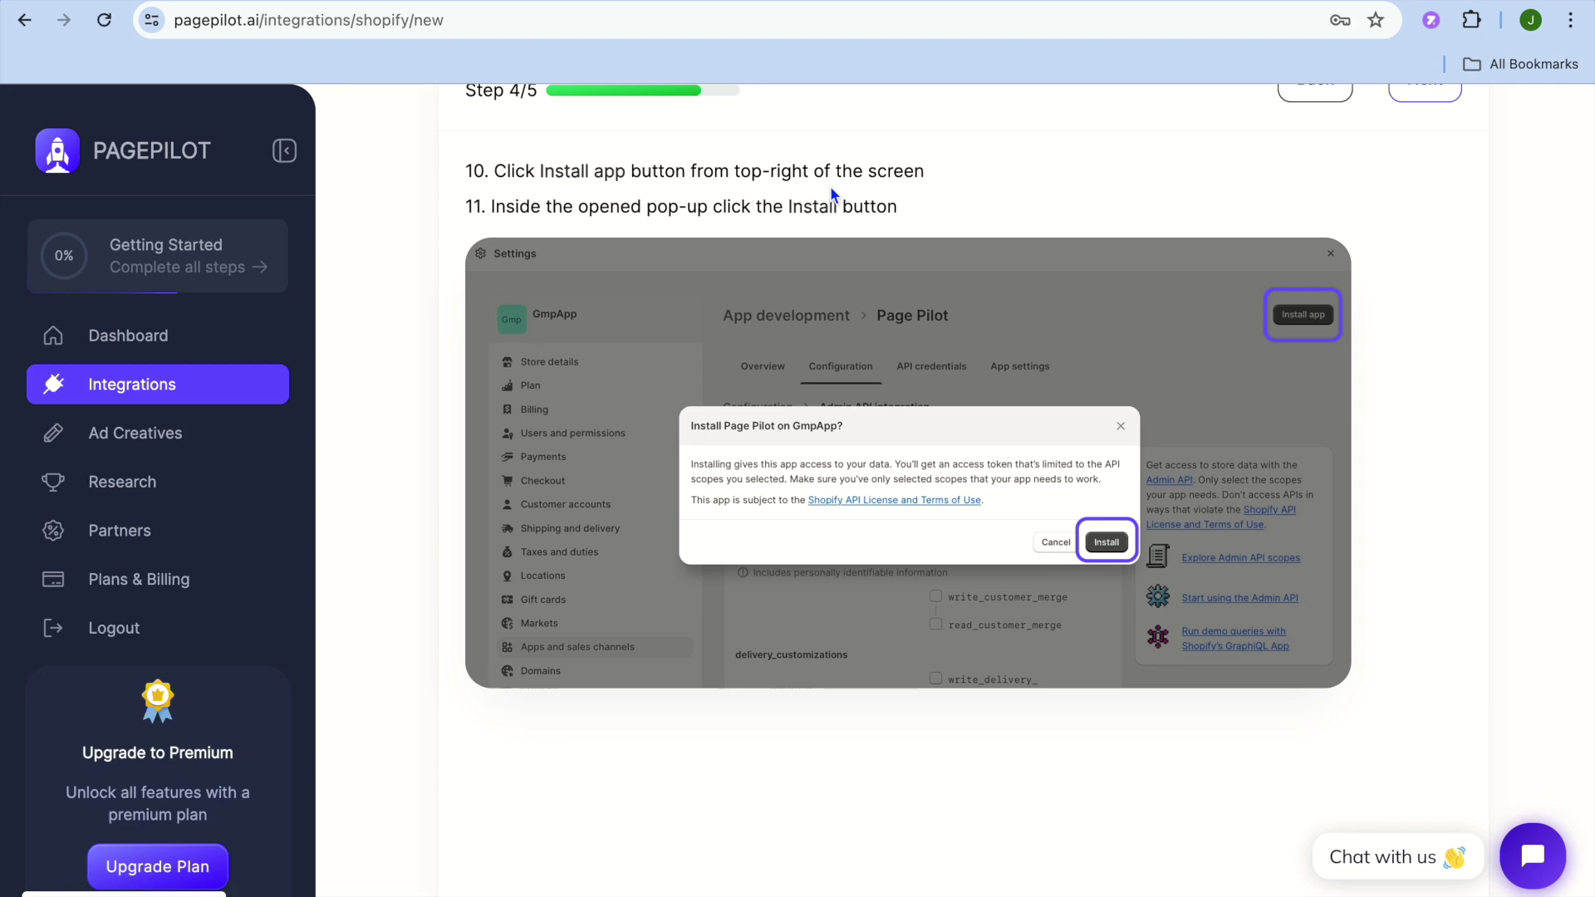
Step: Install the page pilot app in Shopify, then advance the guide to step 5/5
click(548, 3)
click(1315, 268)
click(1098, 601)
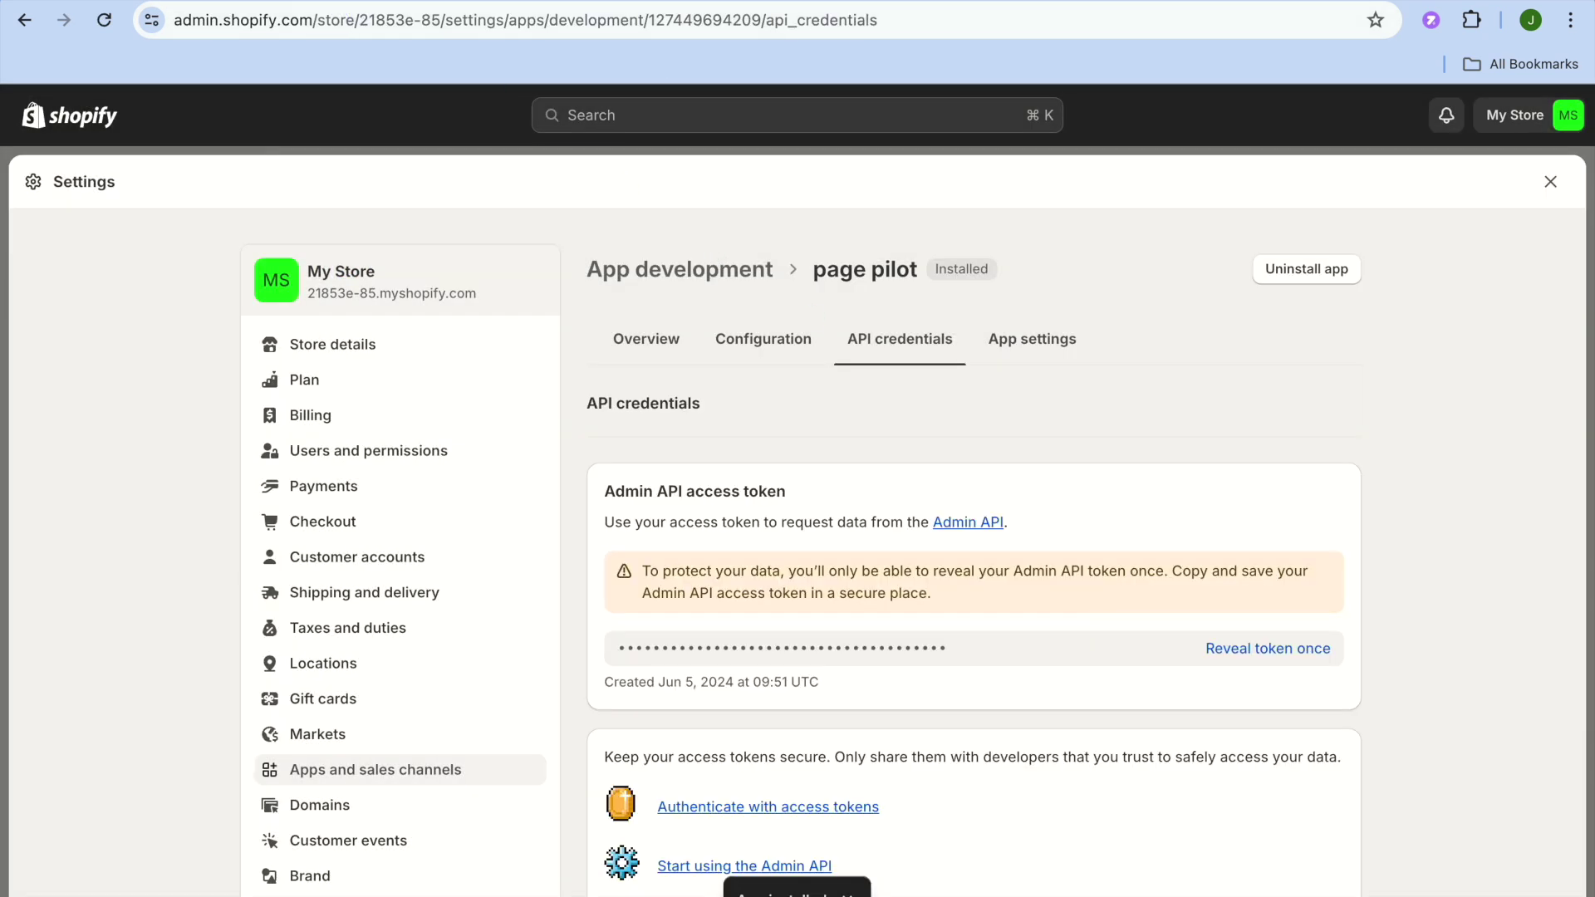
key(ctrl+shift+Tab)
scroll(1346, 274, up, 1)
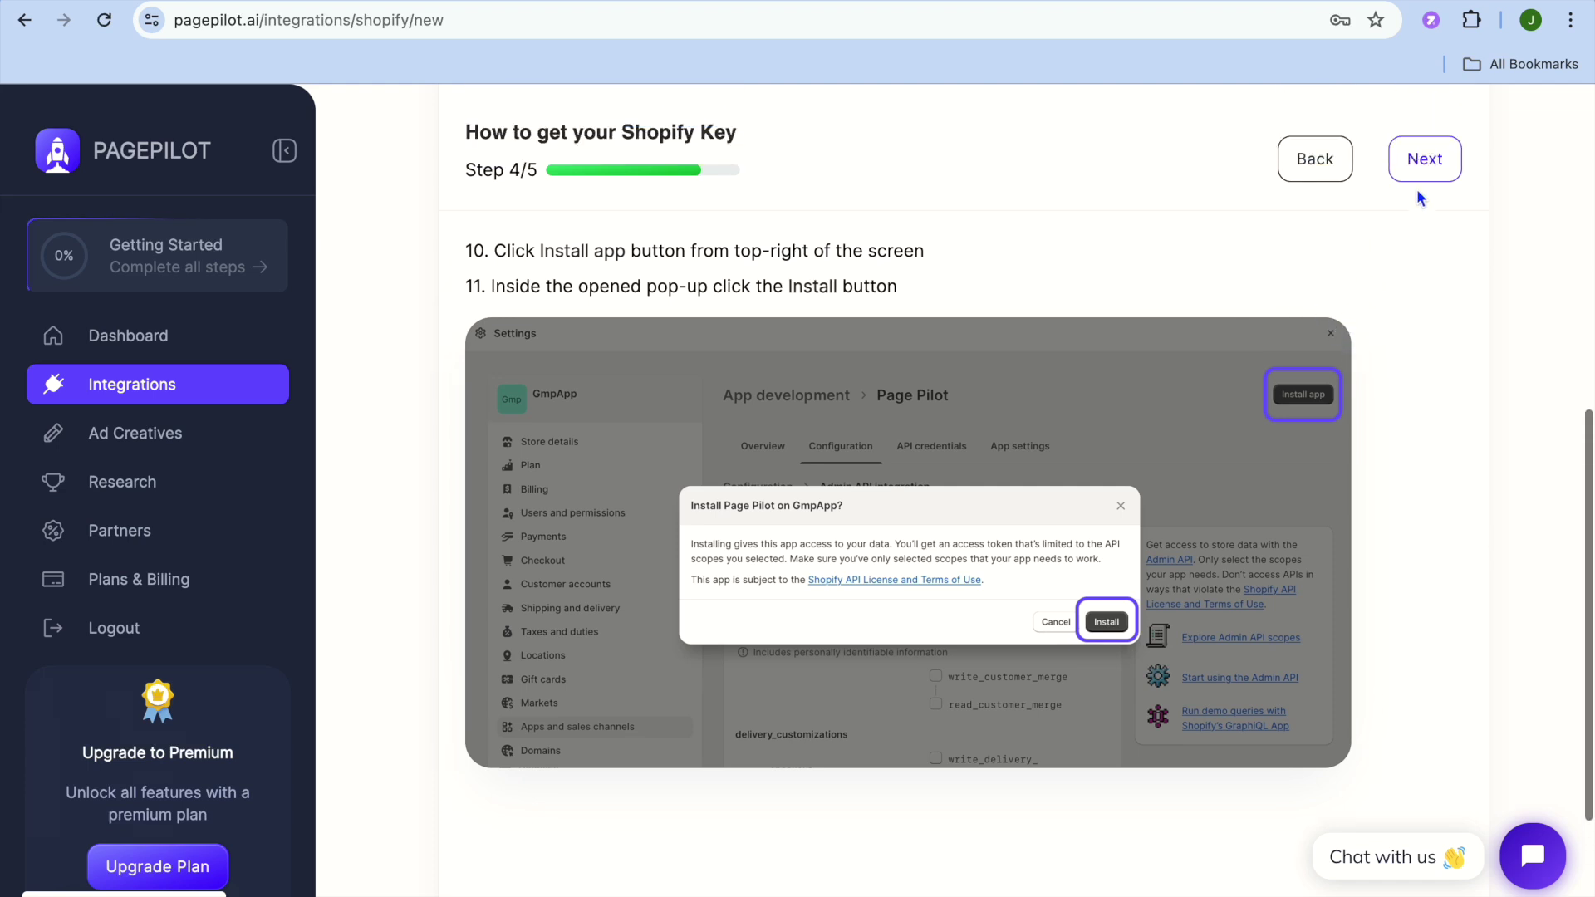
click(1424, 158)
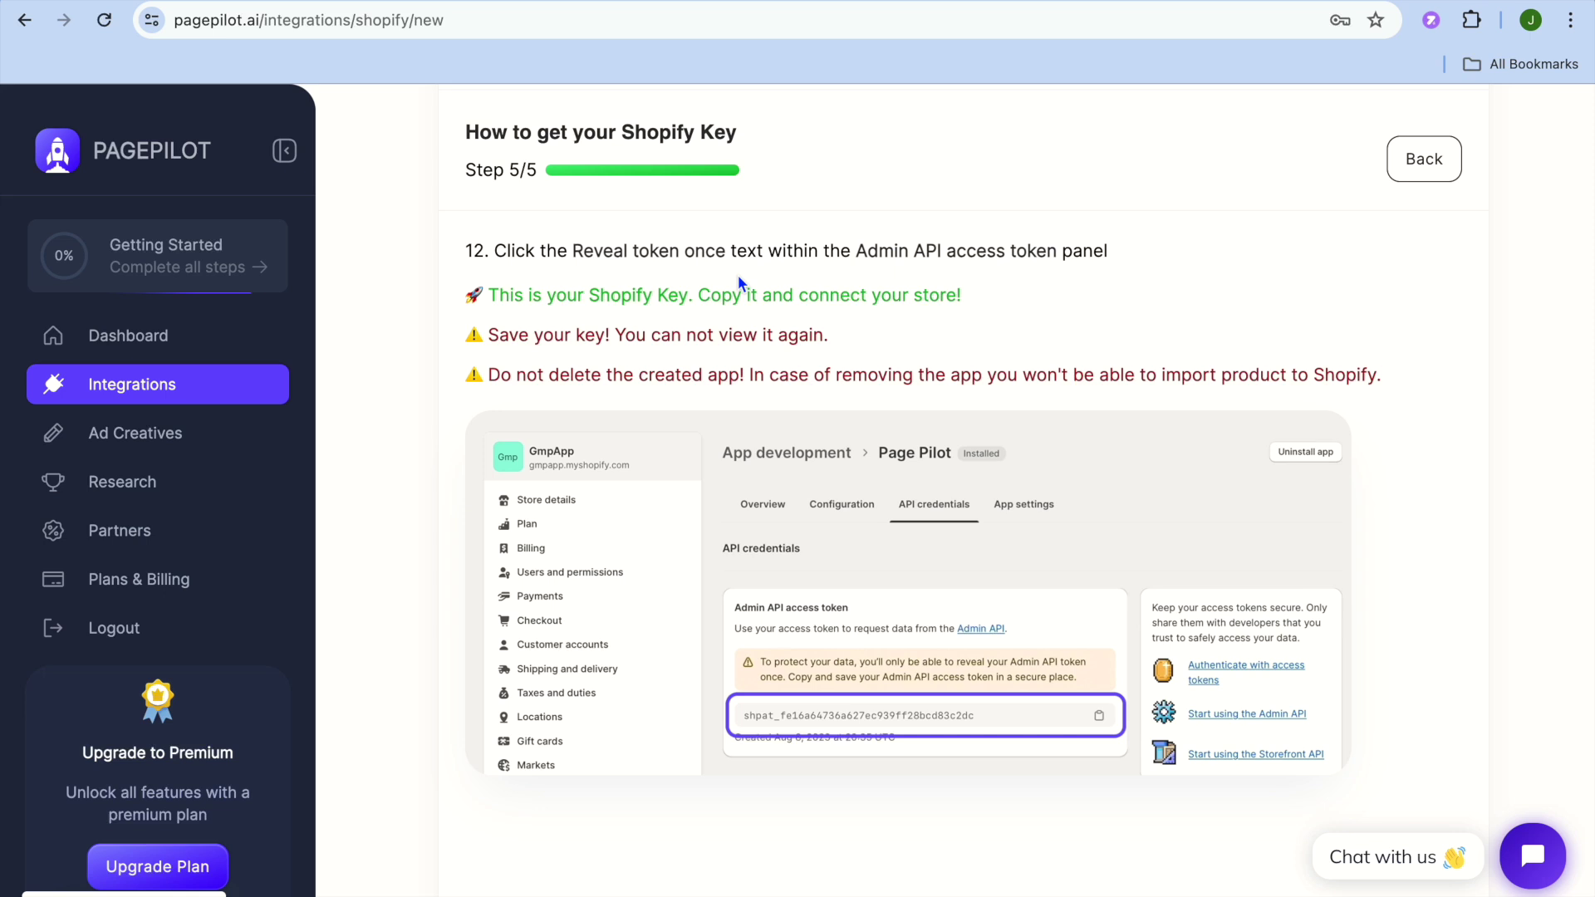
click(497, 2)
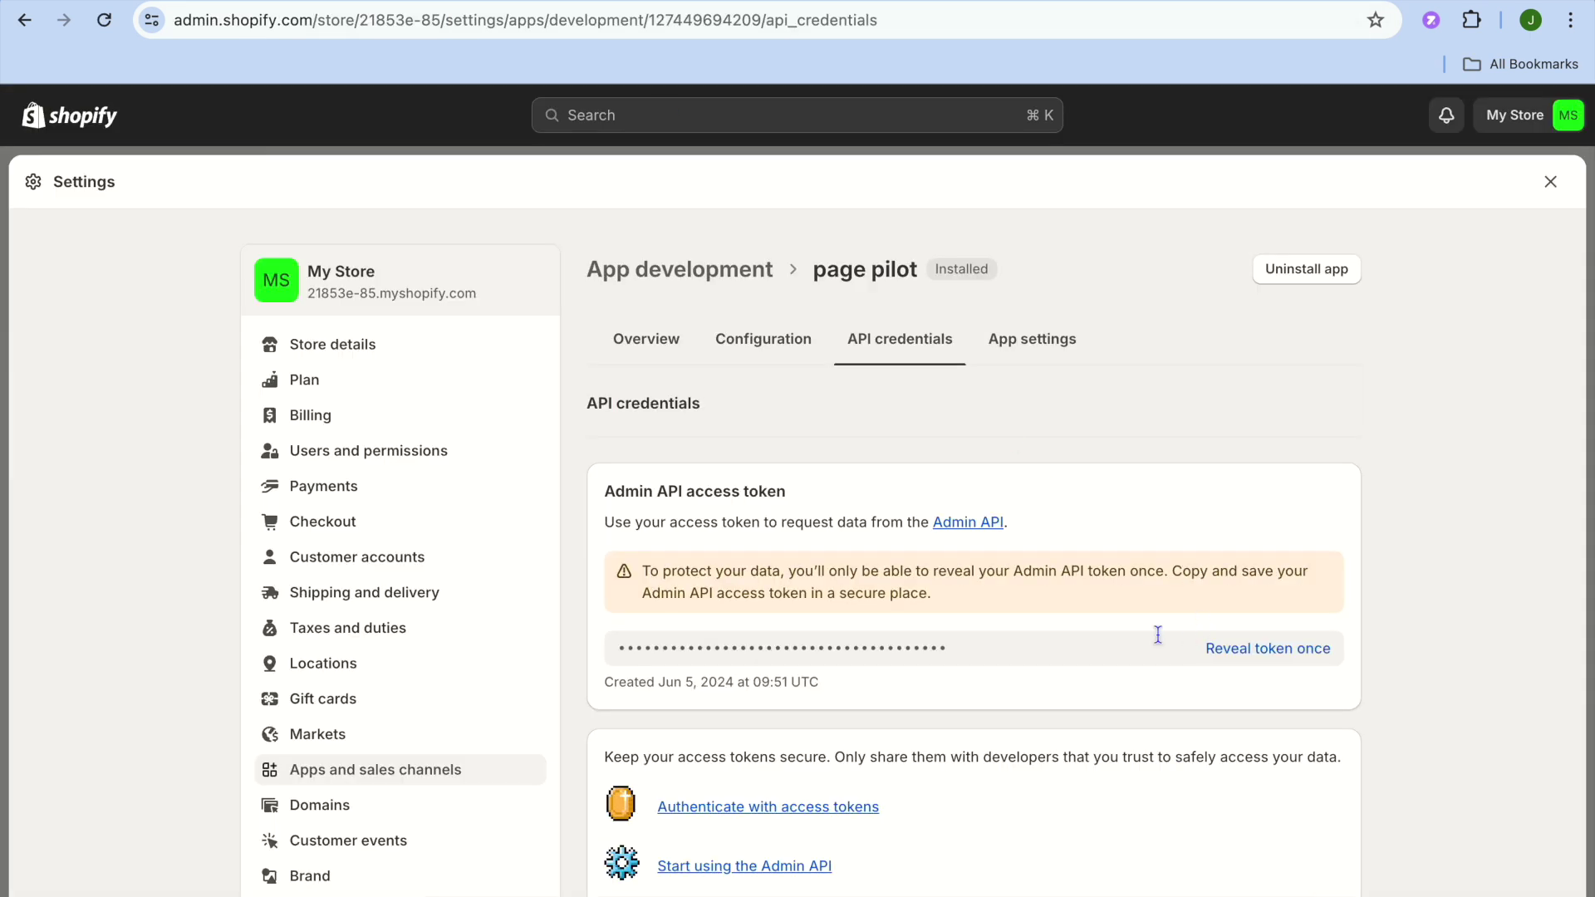
Step: Reveal the page pilot app's Admin API access token and copy it to the clipboard
click(1024, 648)
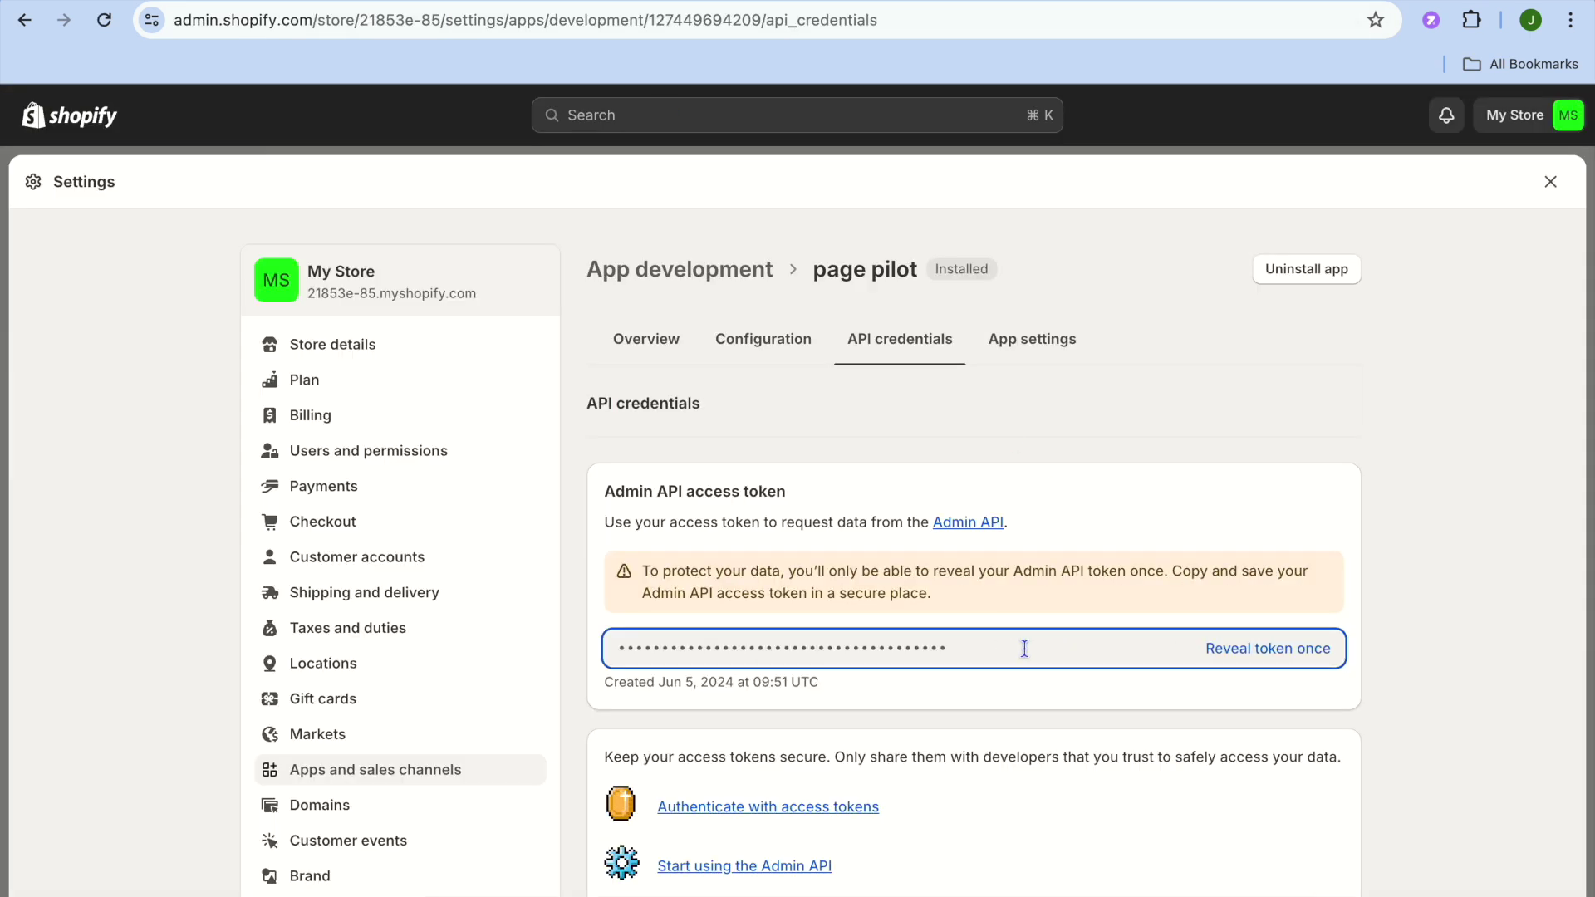
click(1268, 648)
click(1320, 651)
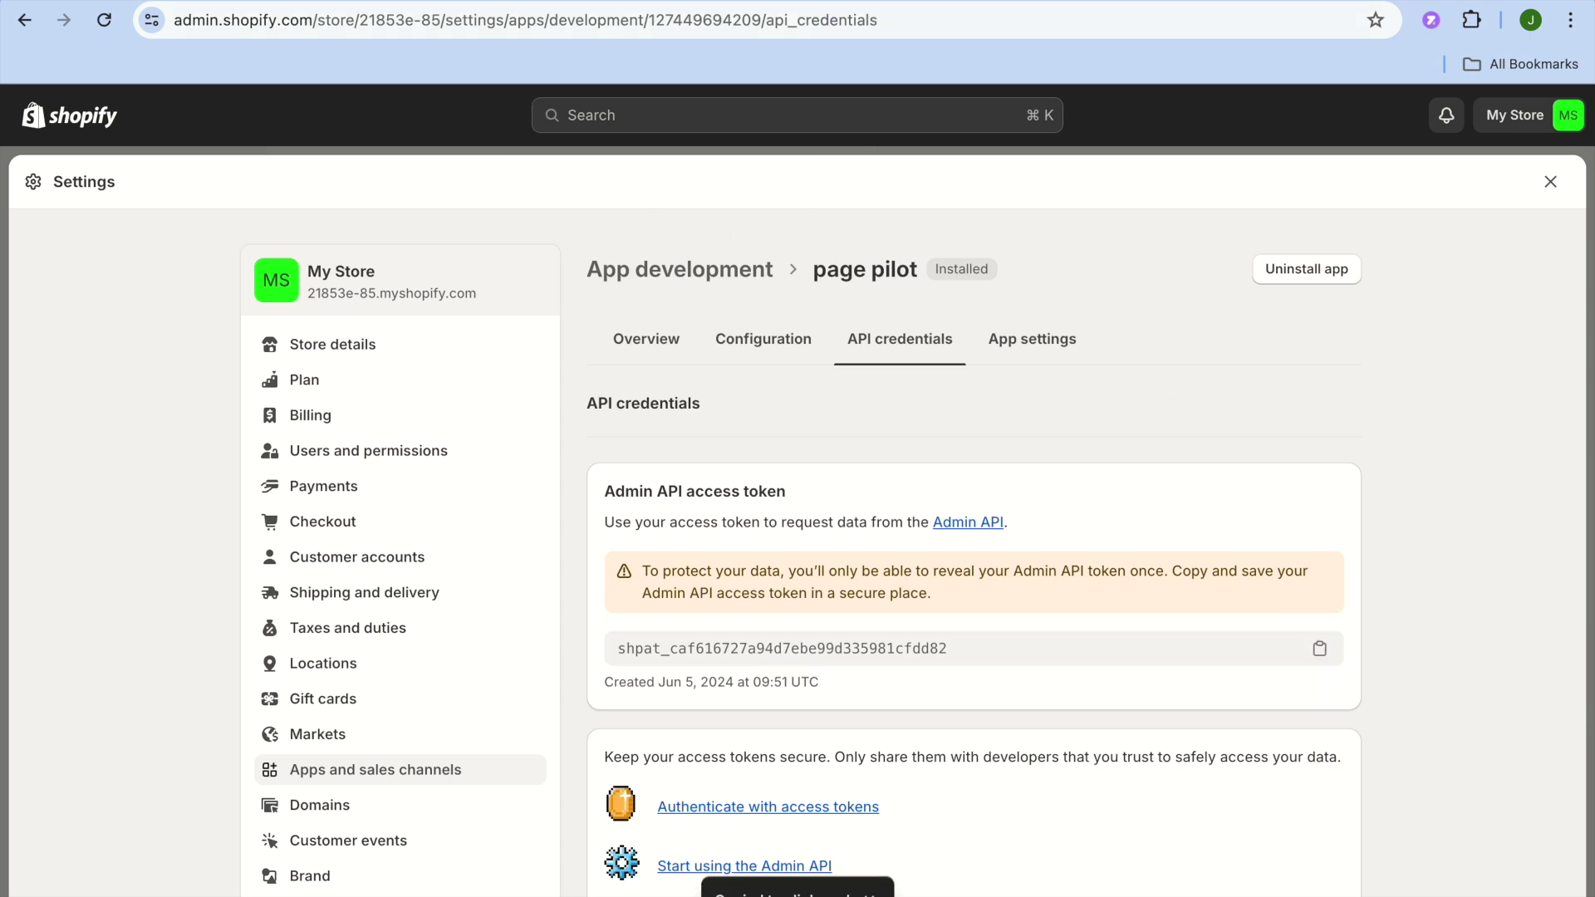
key(ctrl+Tab)
scroll(678, 364, up, 8)
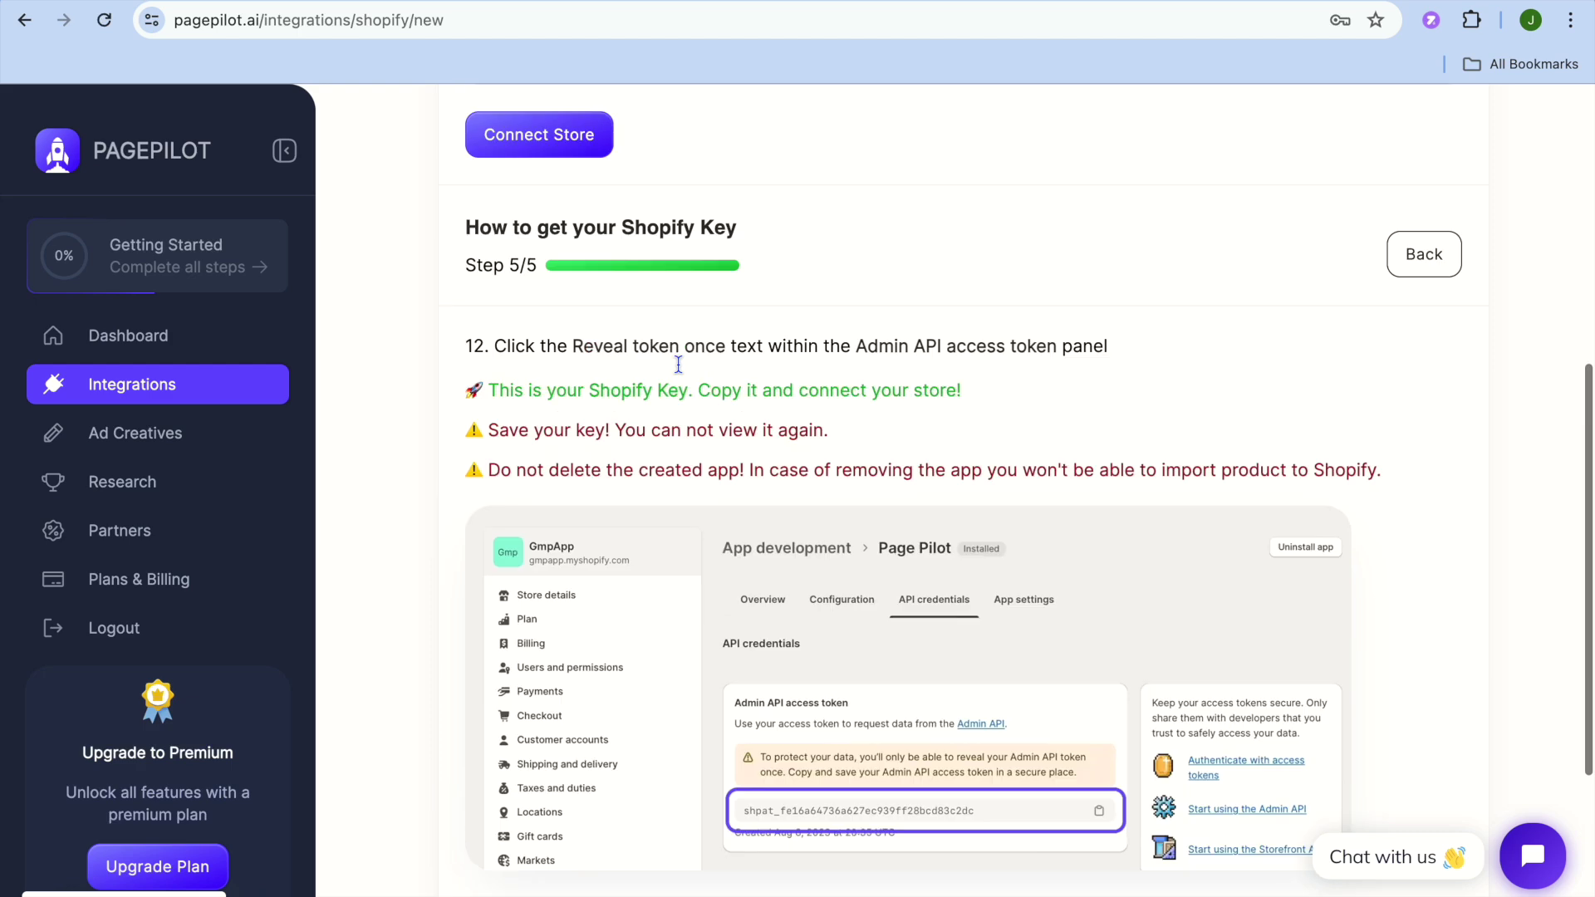
Step: Paste the access token into the Shopify Key field and connect store 21853e-85.myshopify.com
right_click(648, 638)
click(711, 716)
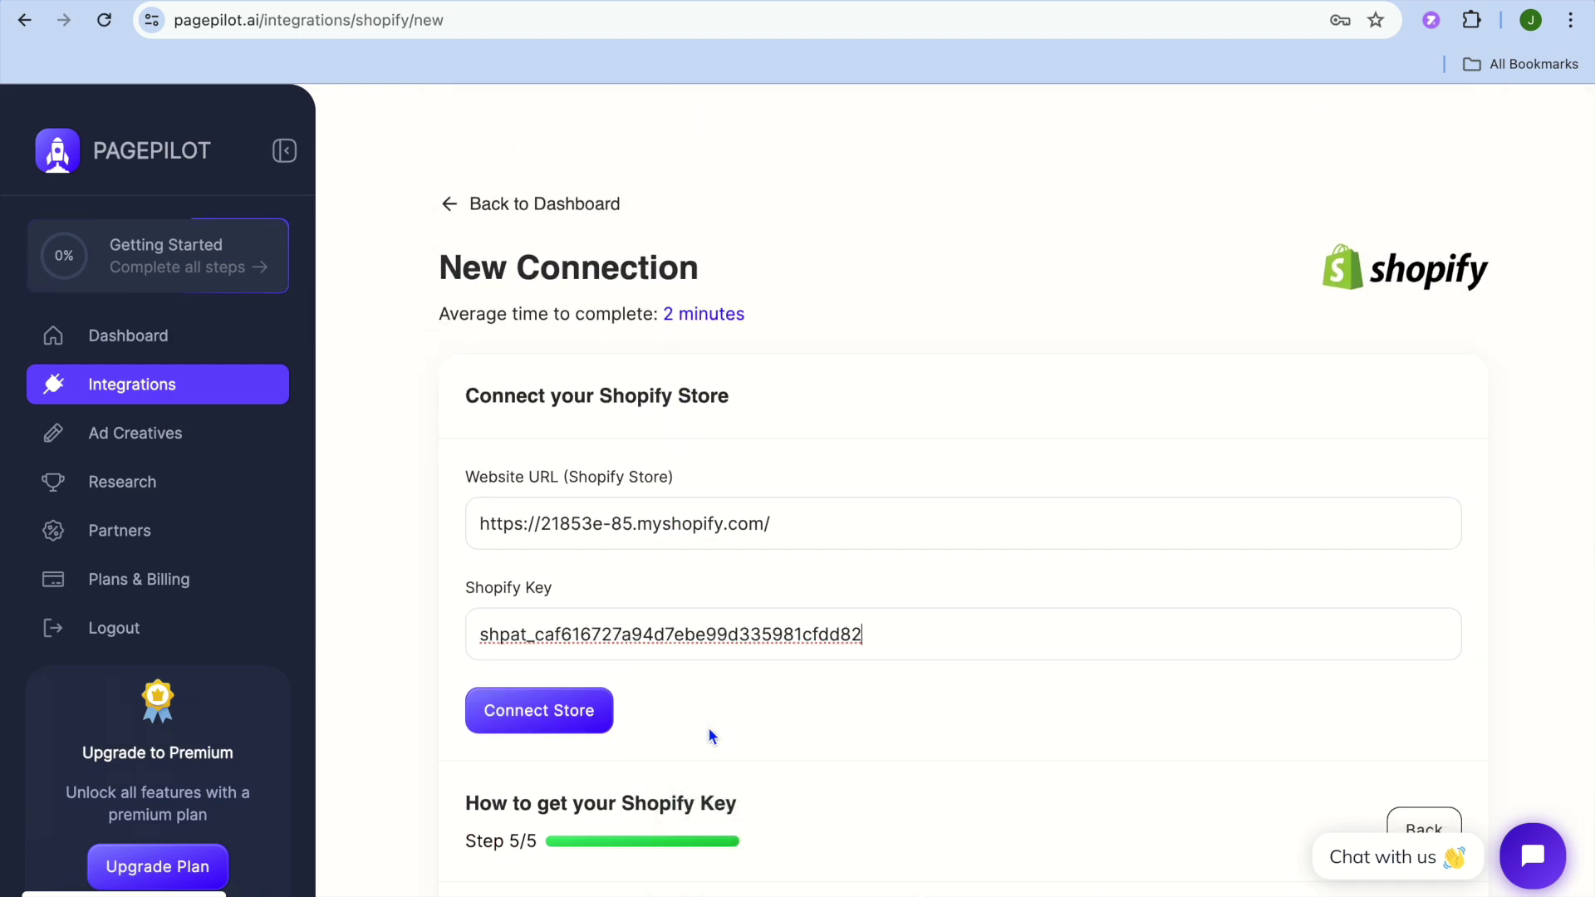
scroll(627, 727, down, 6)
click(583, 218)
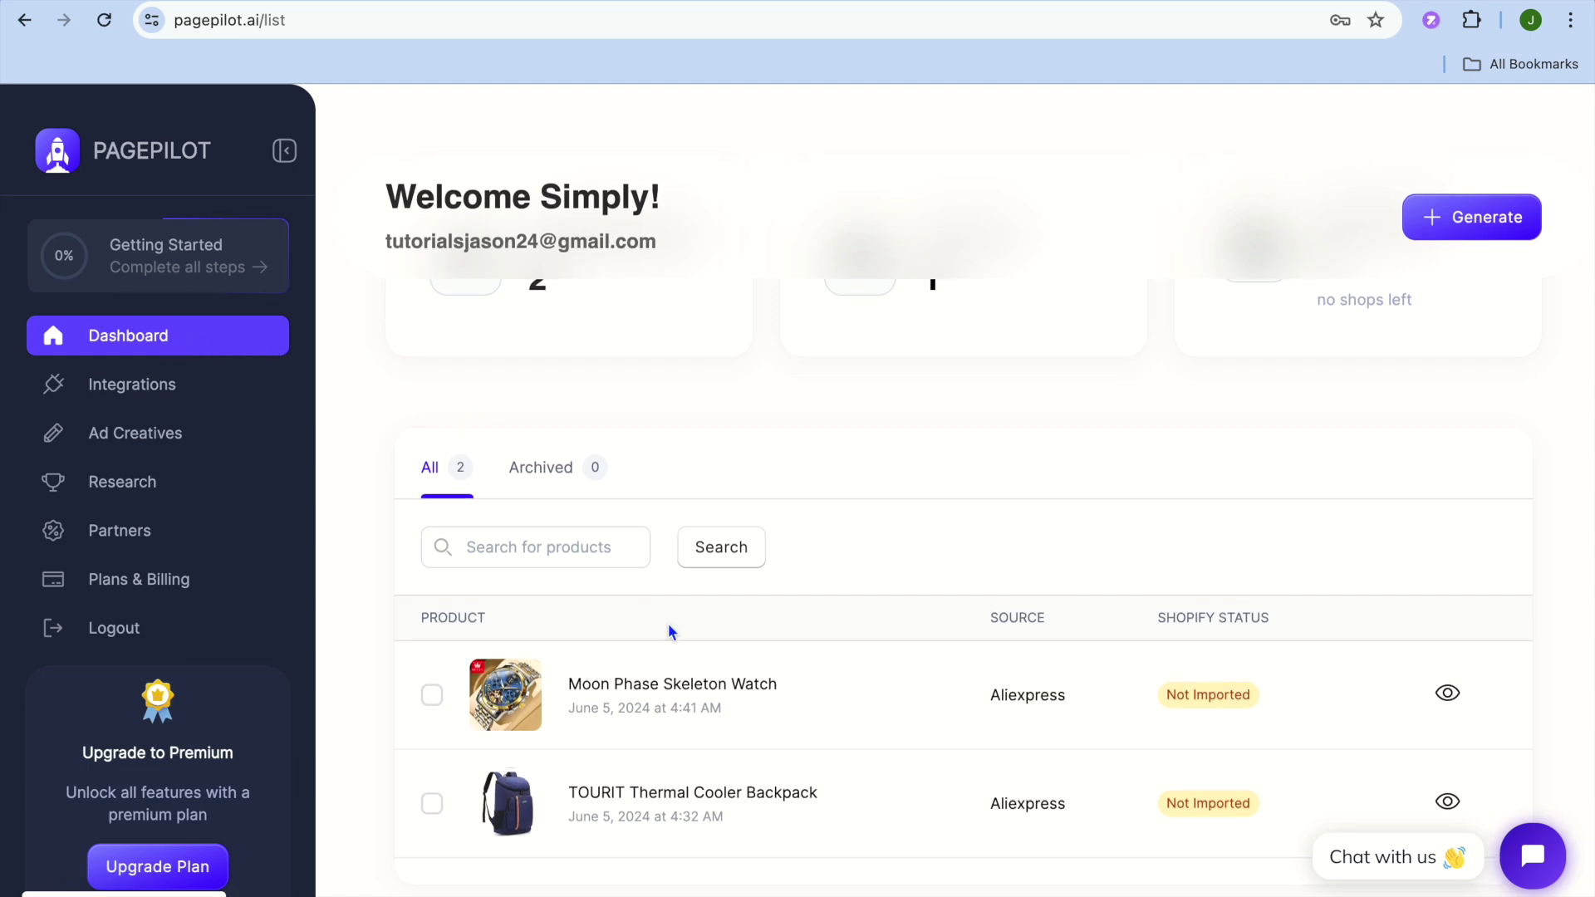
Step: Select the Moon Phase Skeleton Watch, open its product overview, and import it to Shopify
click(432, 695)
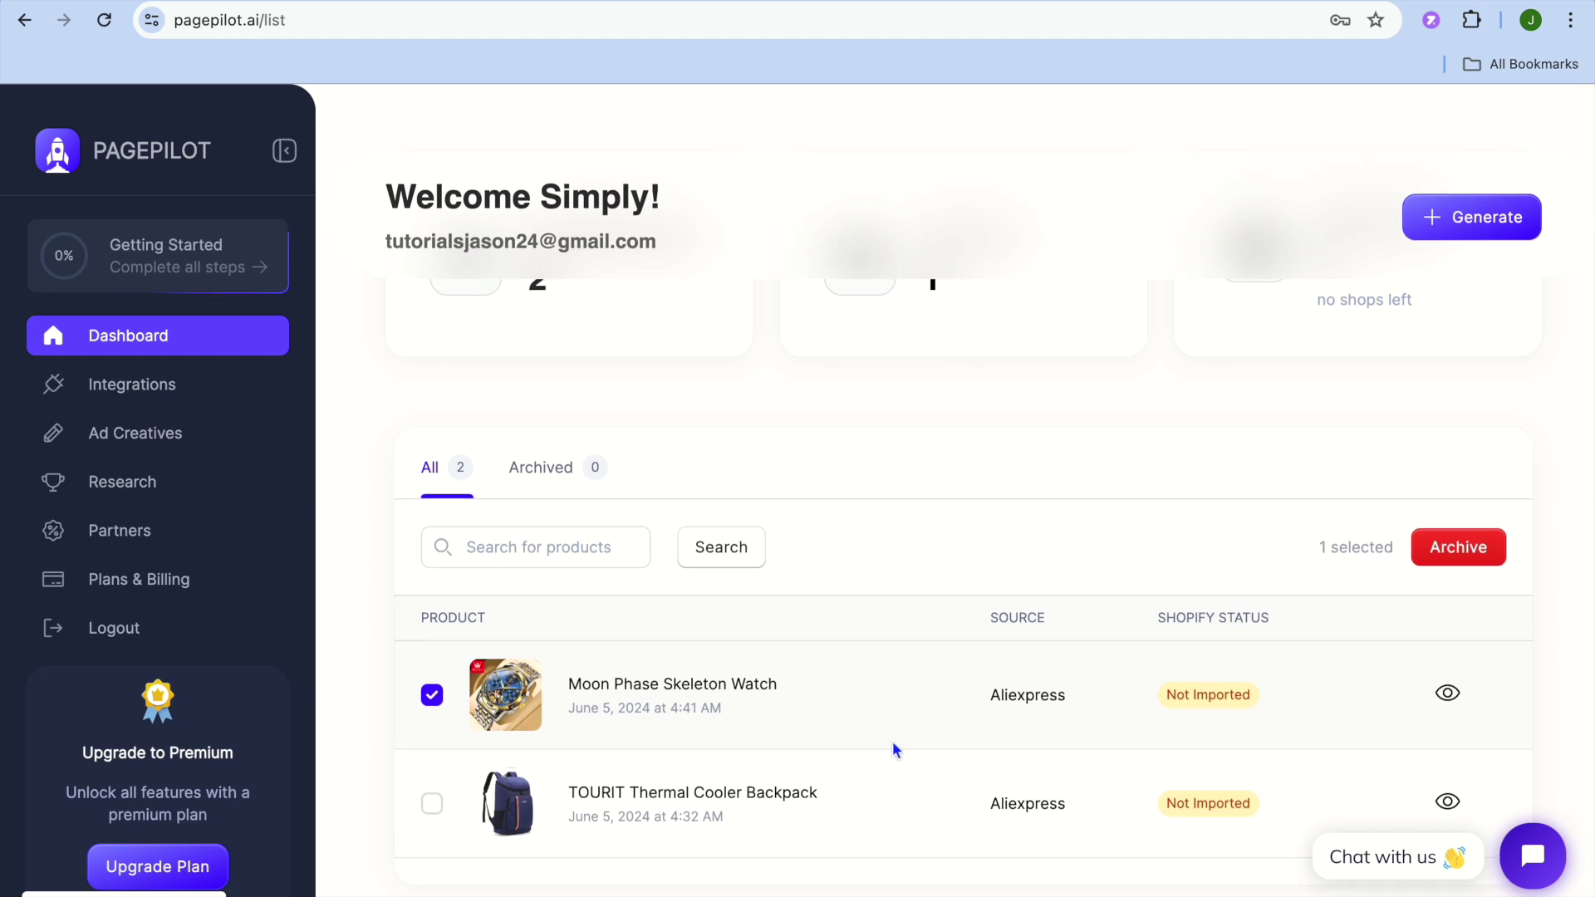
click(752, 686)
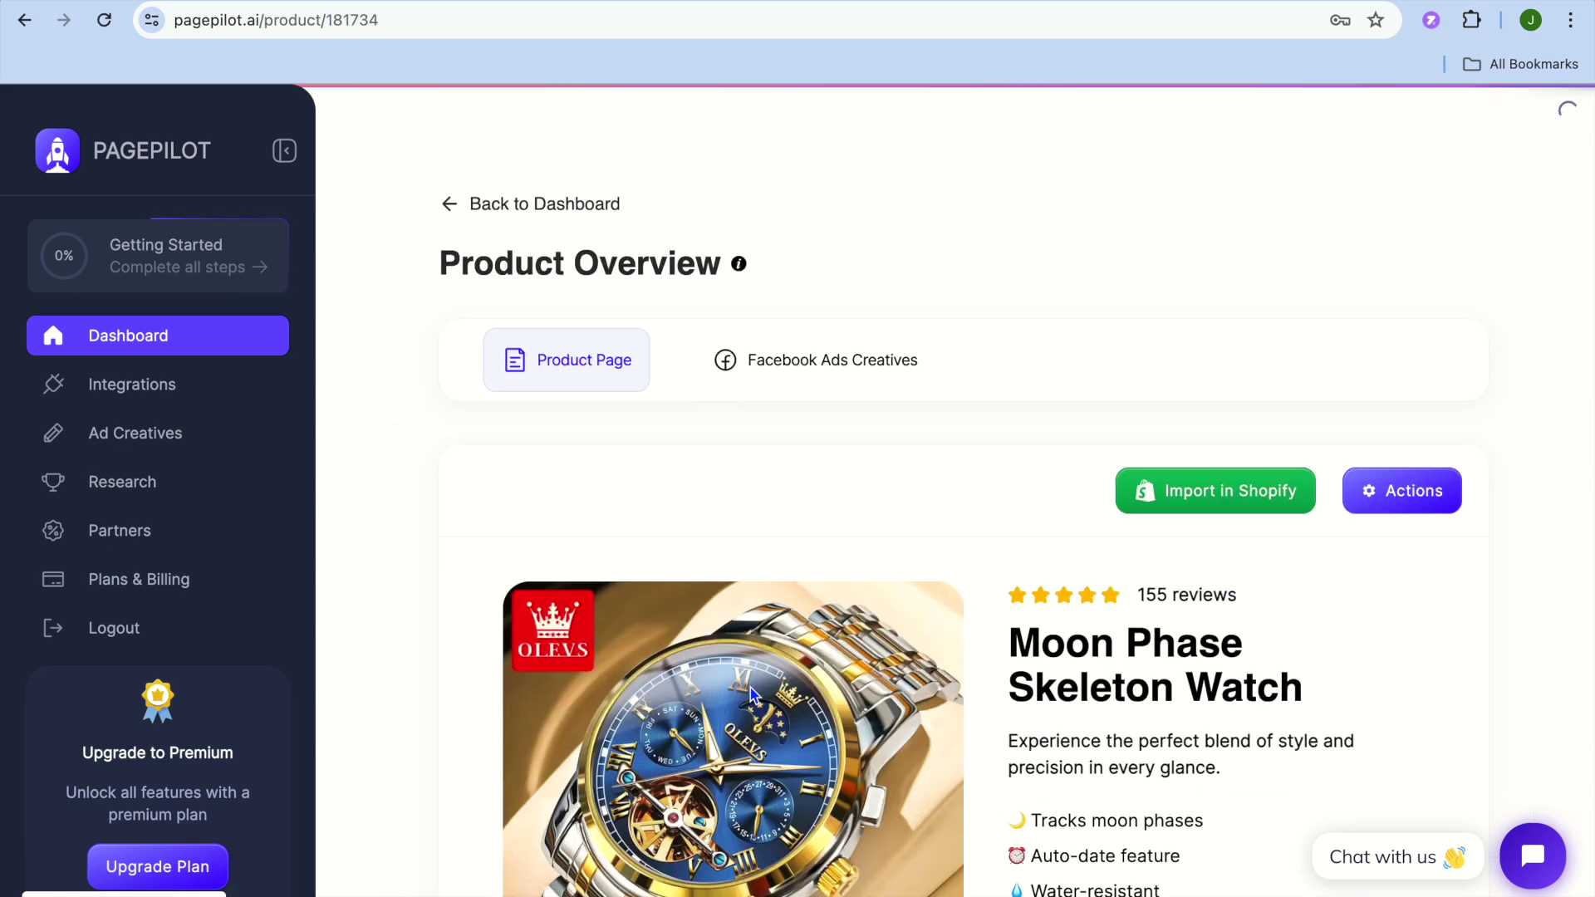
click(1236, 500)
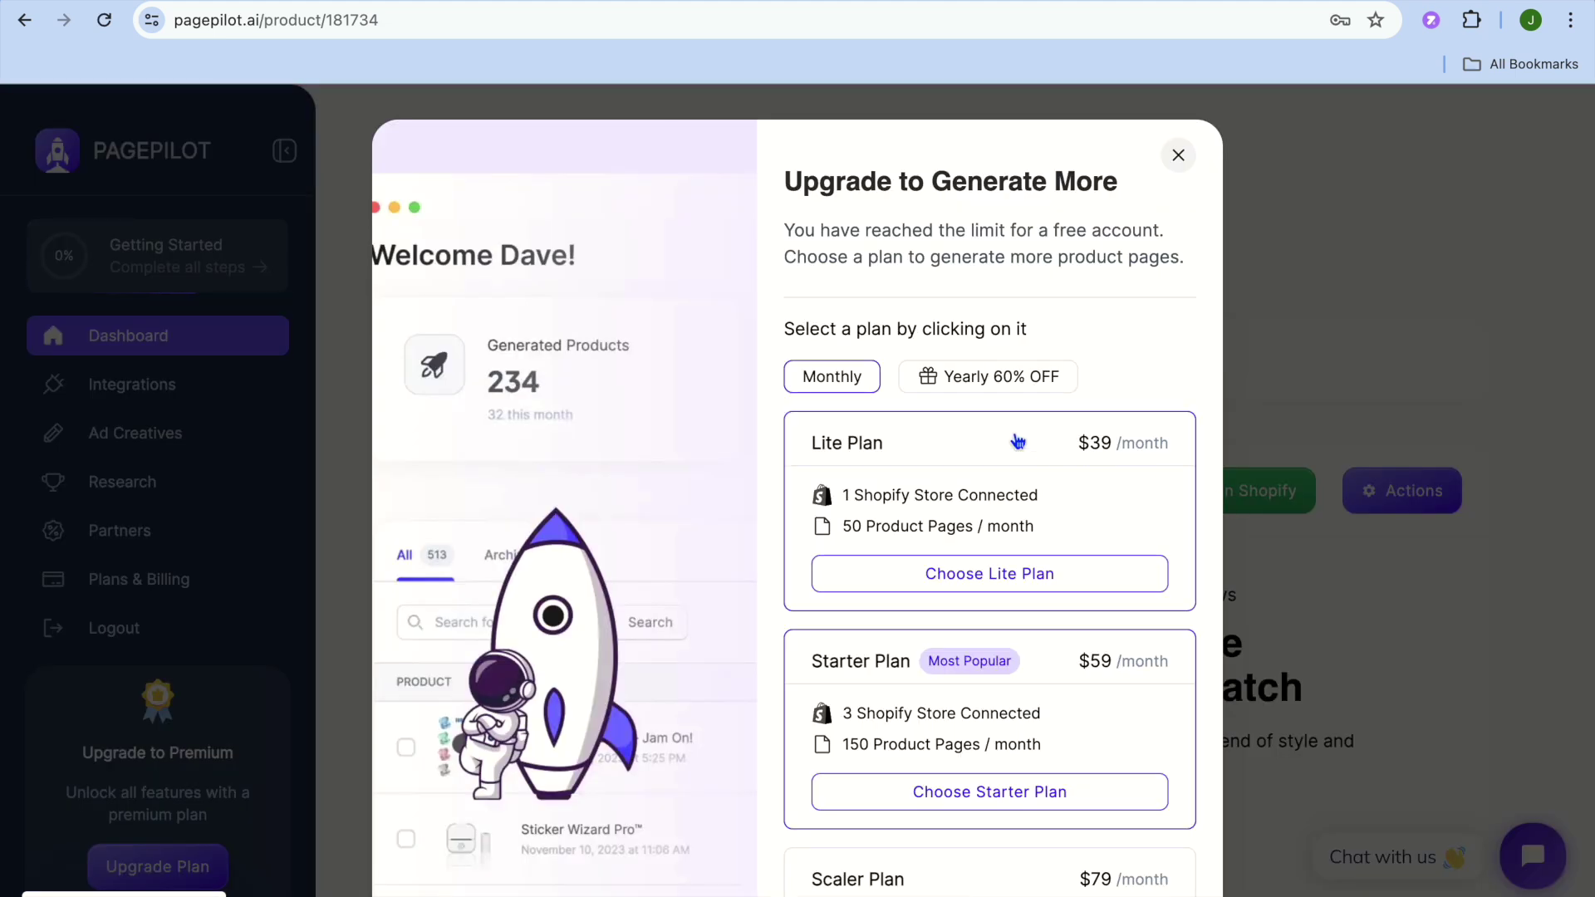
Step: Scroll through the upgrade modal's Lite ($39), Starter ($59) and Scaler ($79) plan cards
scroll(1018, 441, down, 3)
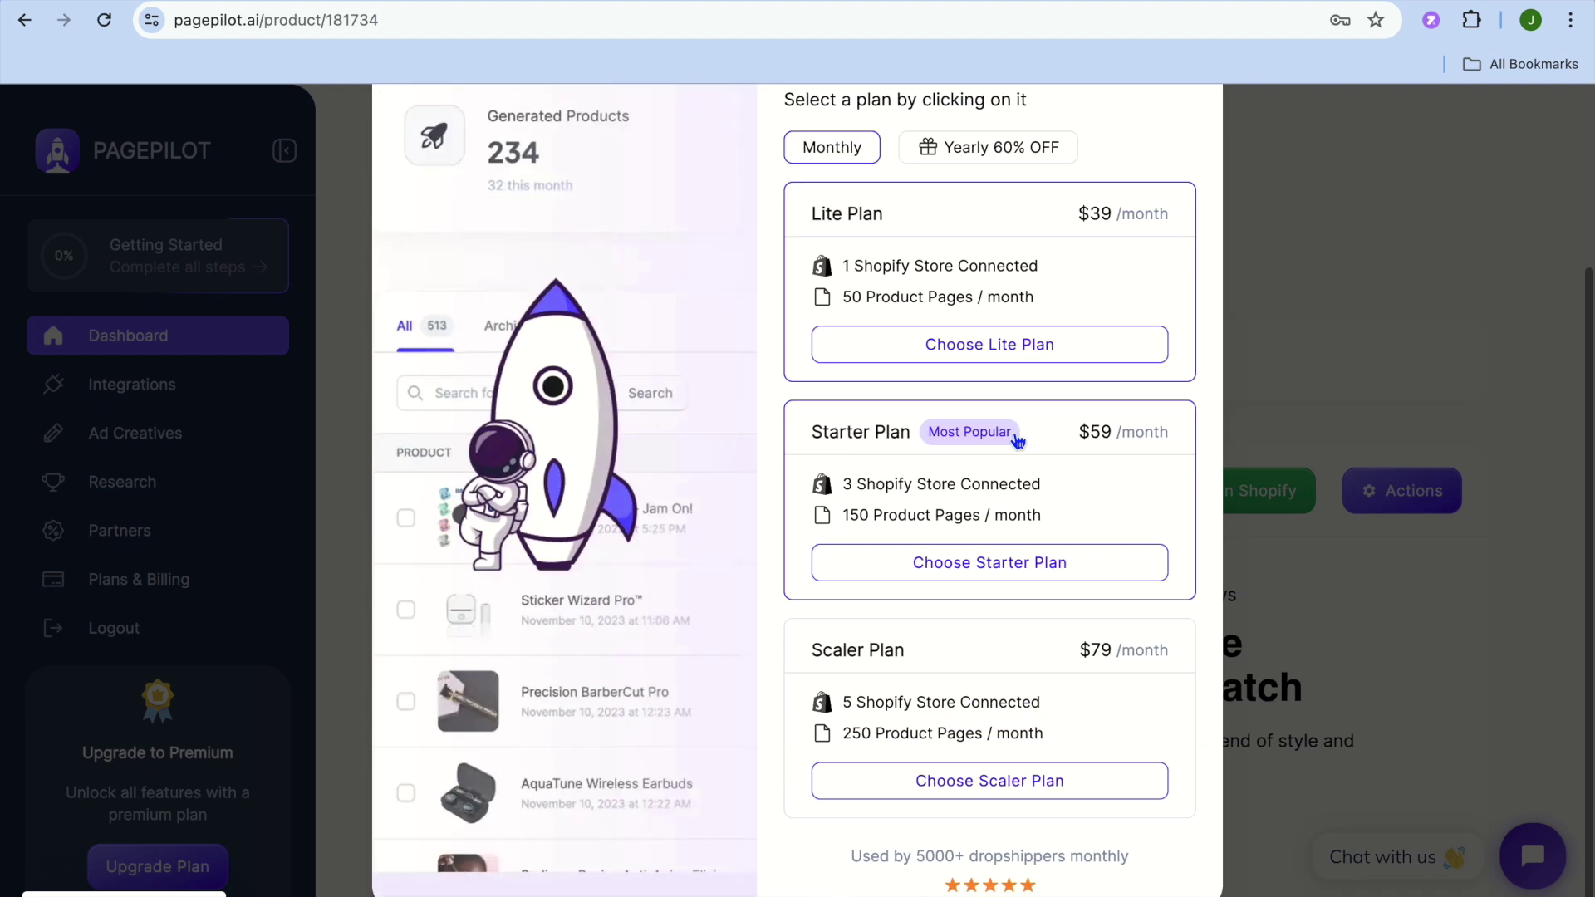
scroll(1017, 442, up, 3)
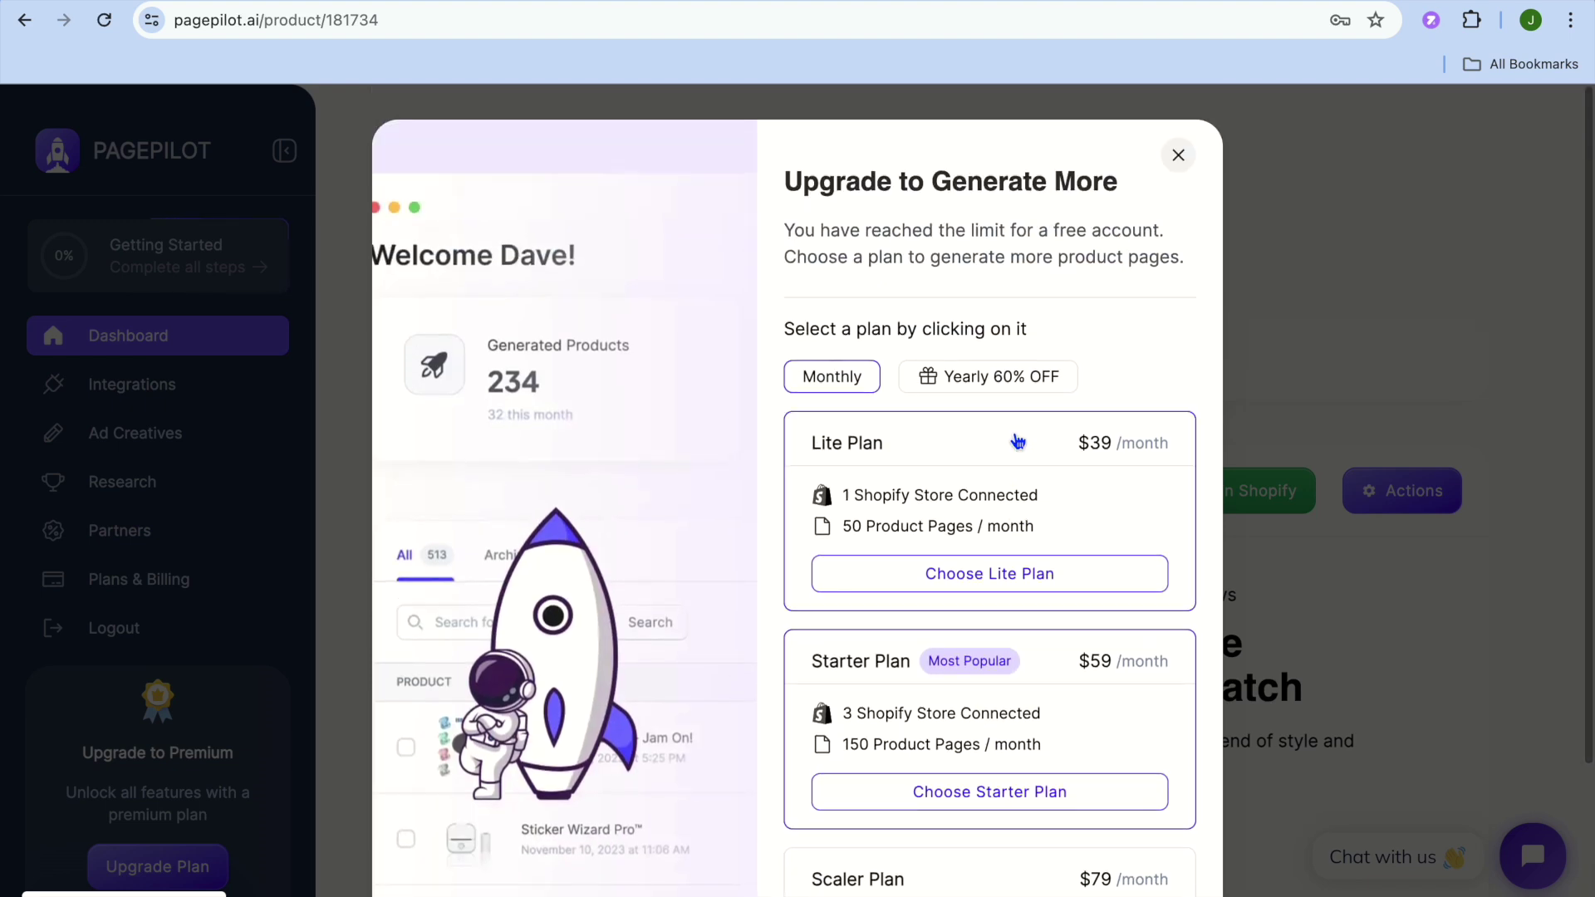
scroll(1018, 442, down, 3)
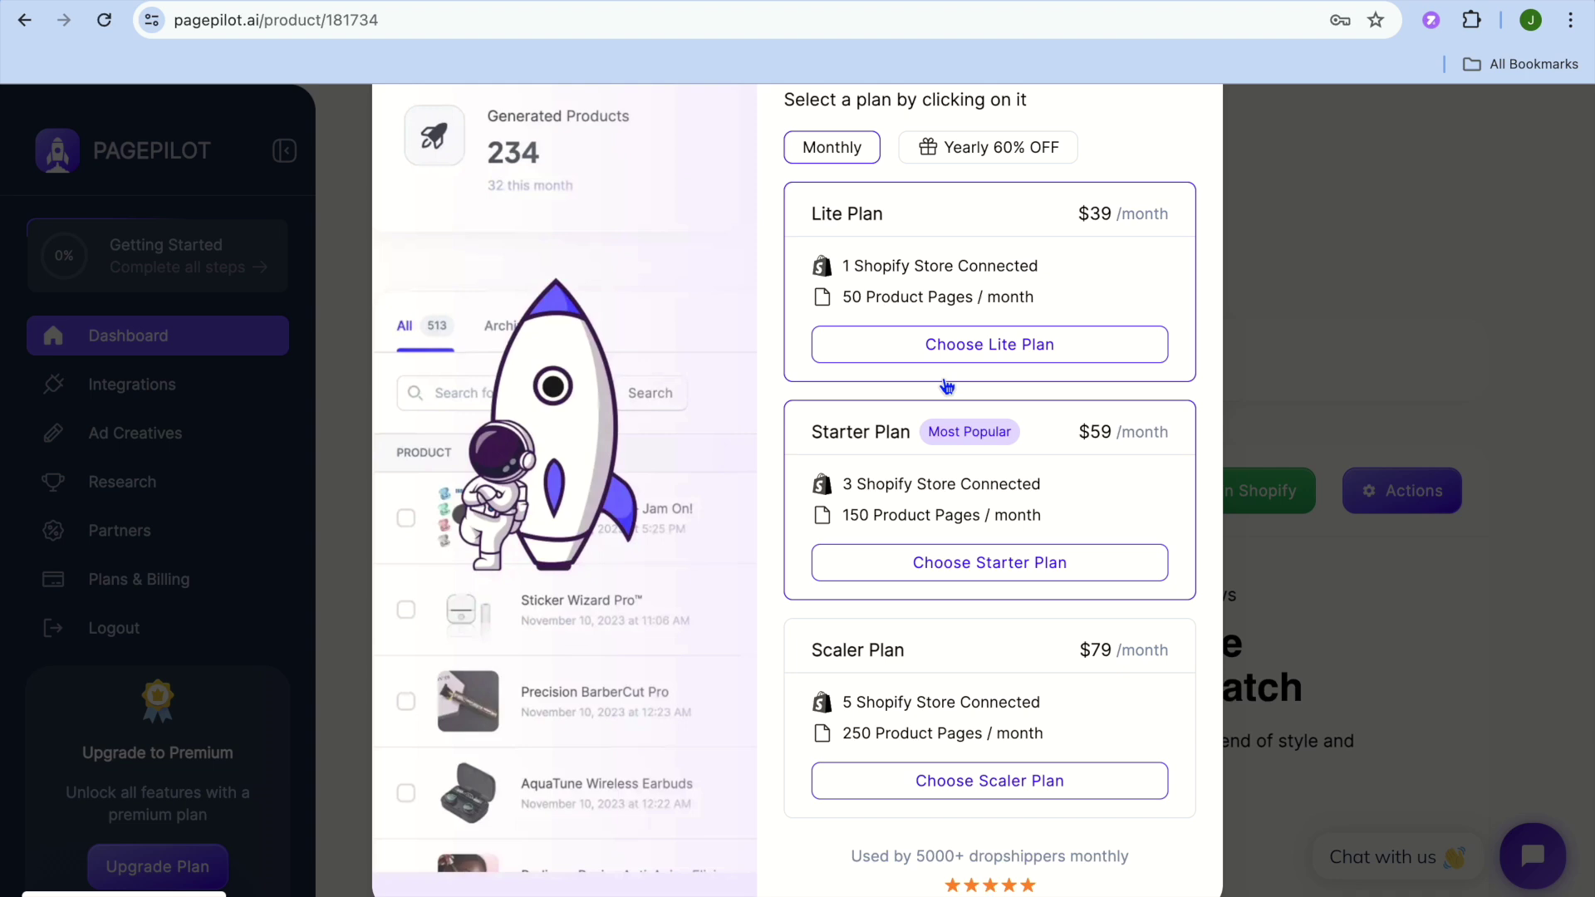
scroll(947, 387, up, 2)
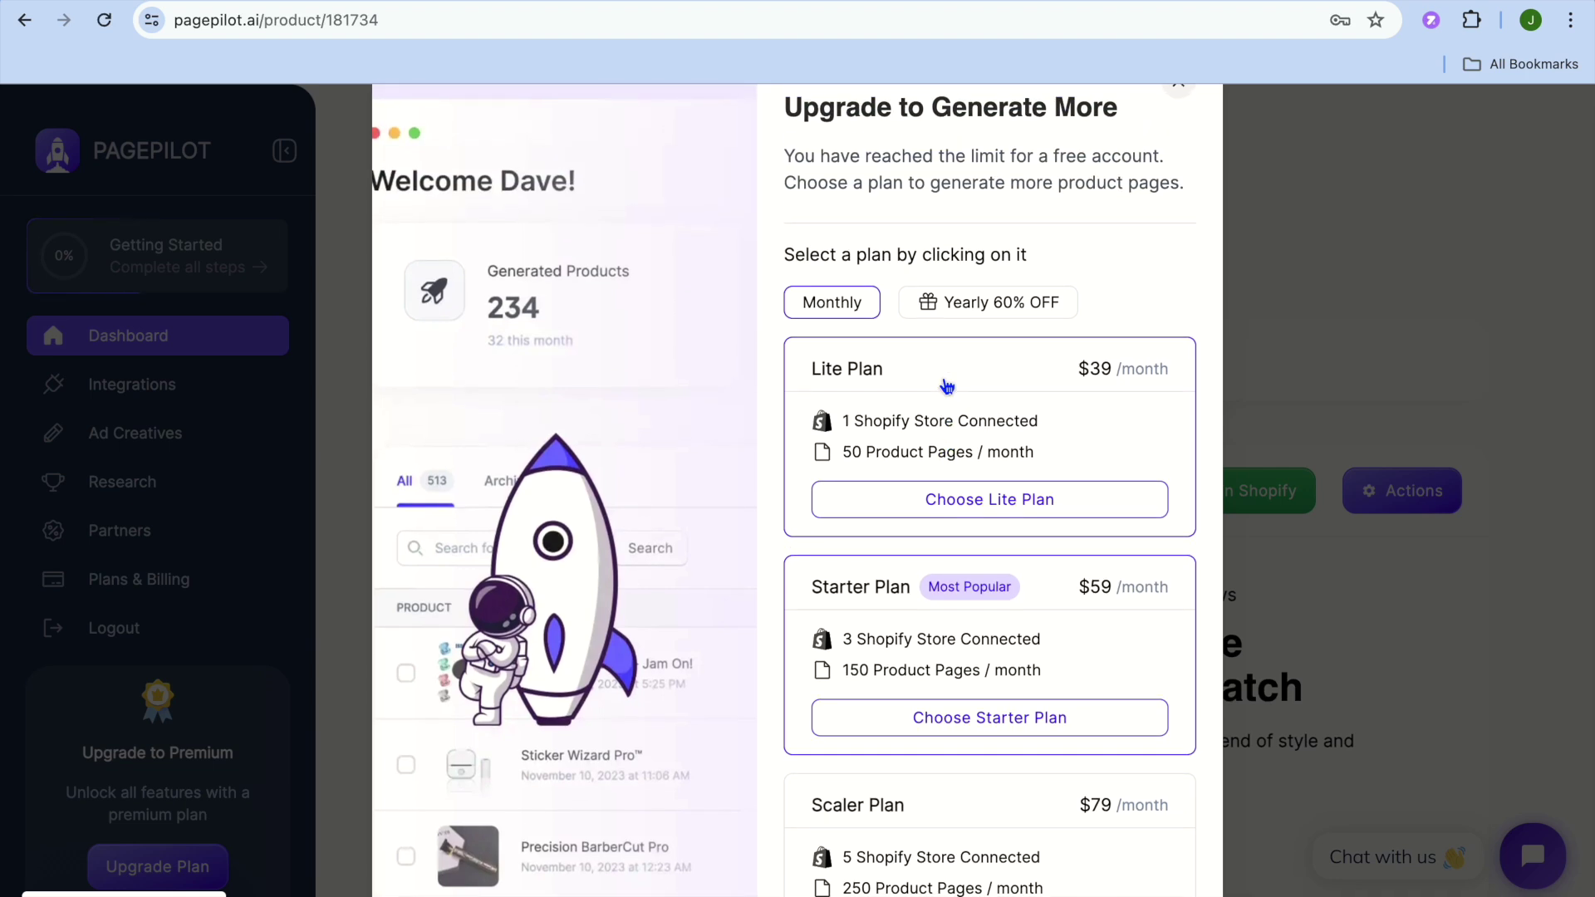
scroll(947, 388, up, 1)
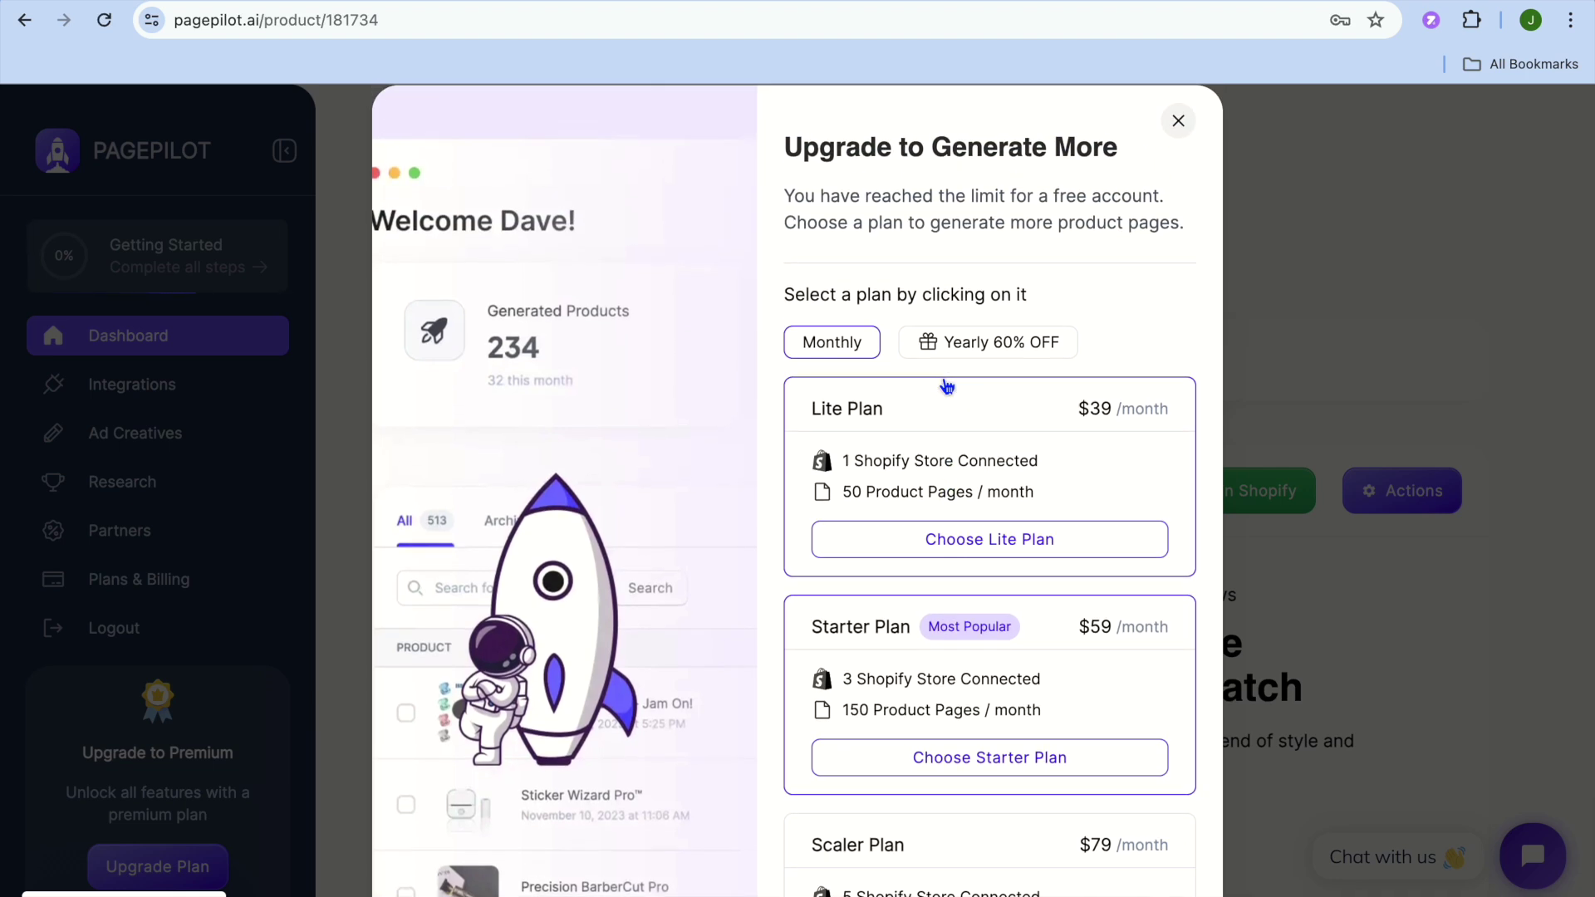
scroll(947, 387, down, 3)
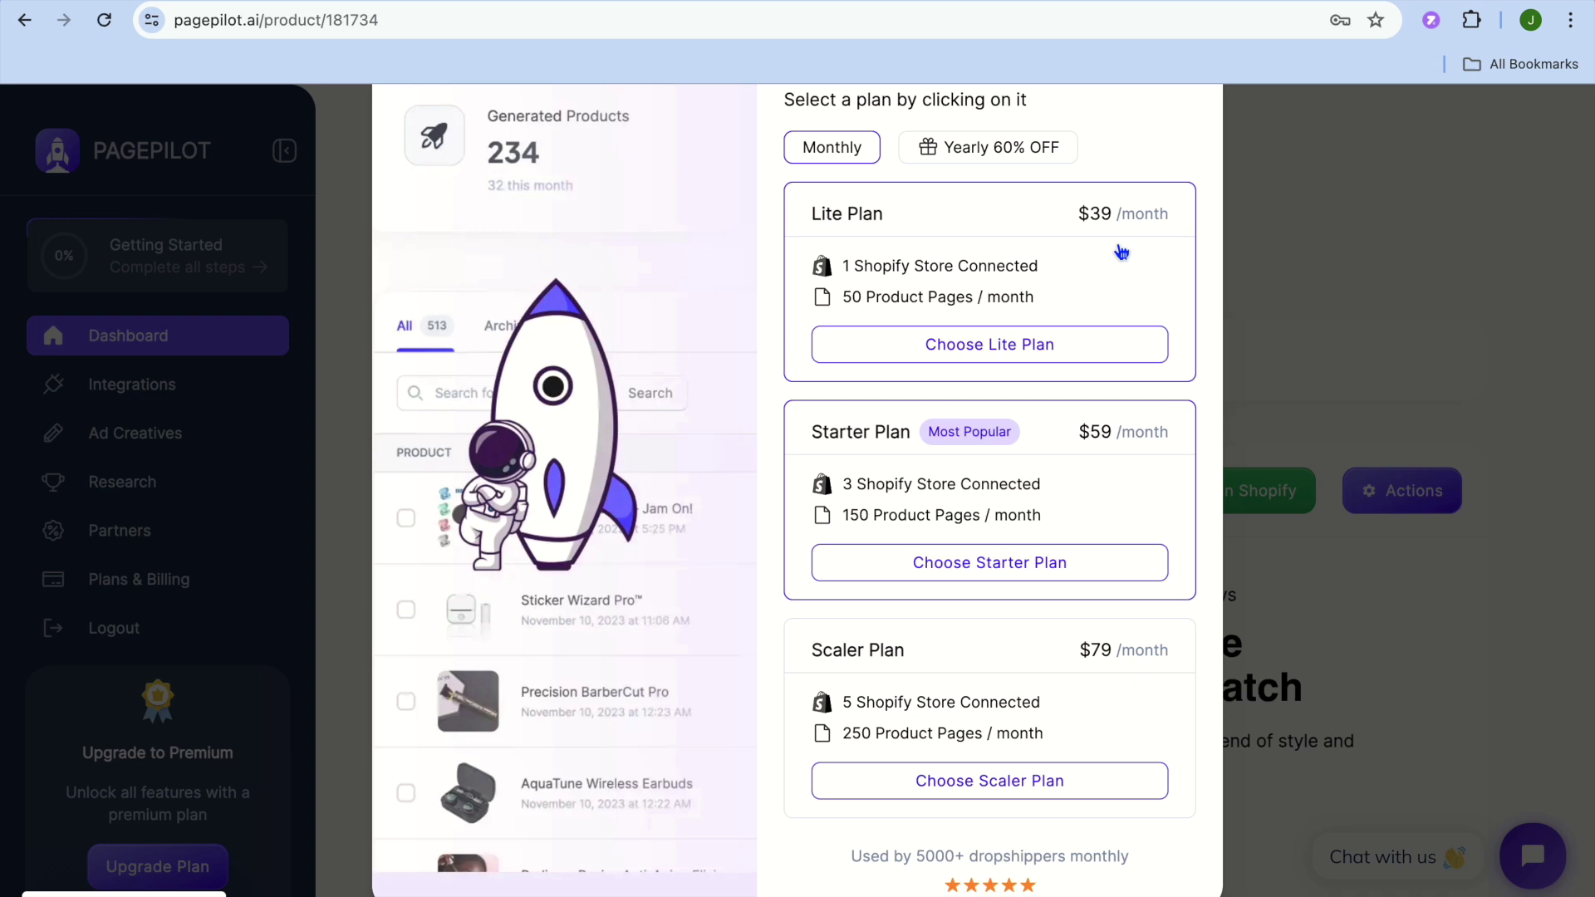
scroll(1122, 251, up, 3)
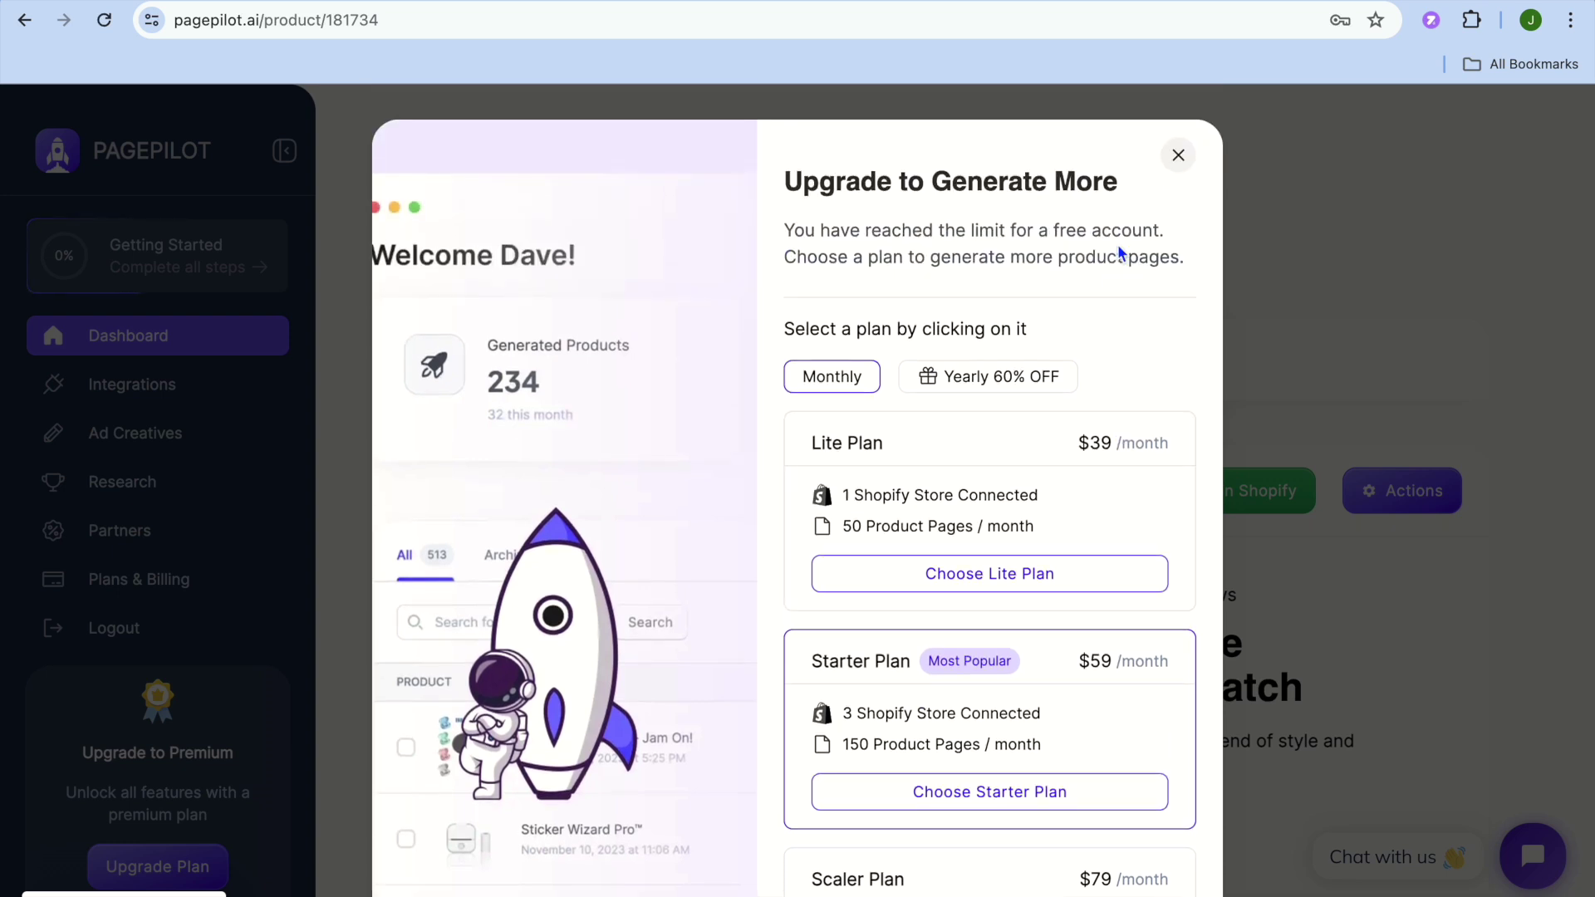